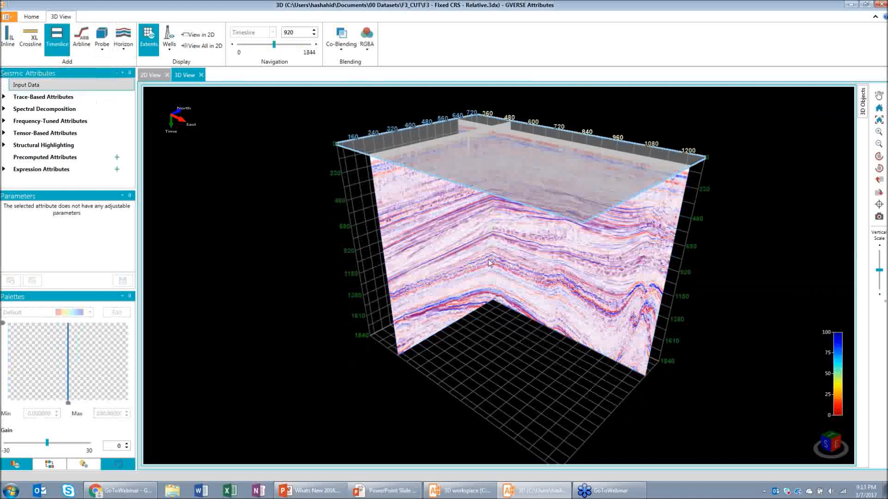
# Place the new timeslice at 1152 ms in the seismic volume
pyautogui.click(550, 284)
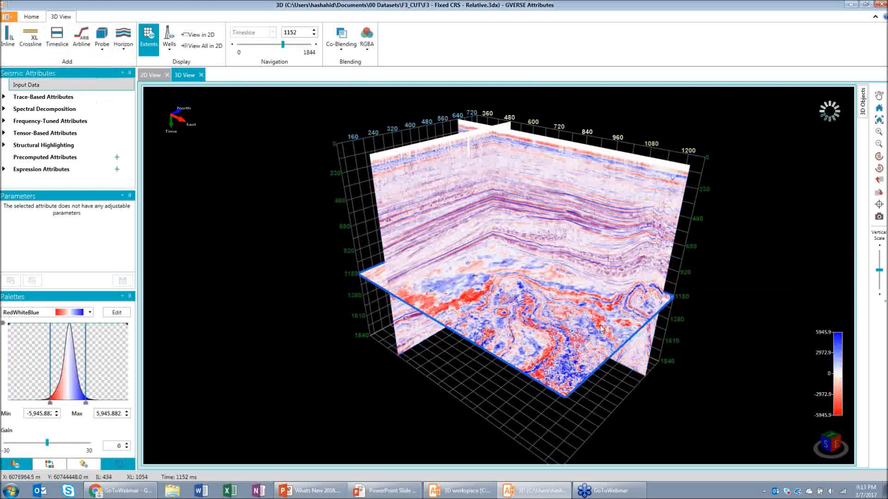
pyautogui.moveTo(602, 328); pyautogui.dragTo(421, 298)
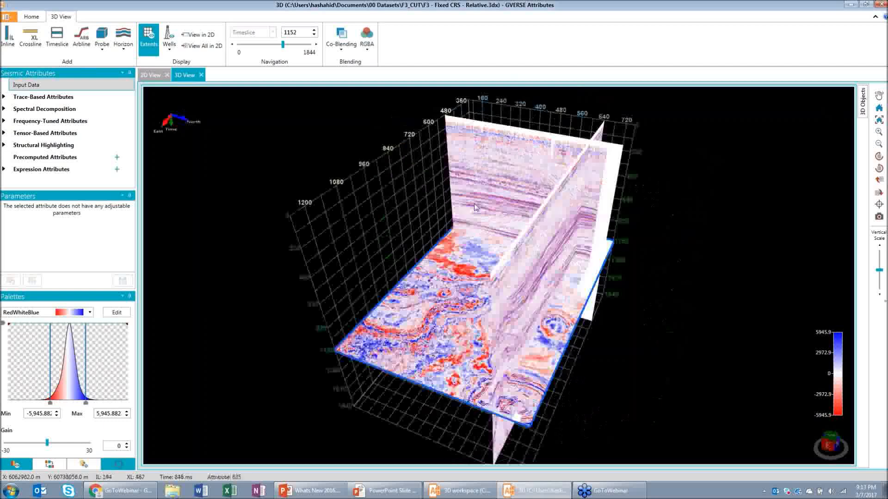
# Display the trace-based Instantaneous Amplitude attribute on inline 642
pyautogui.click(522, 262)
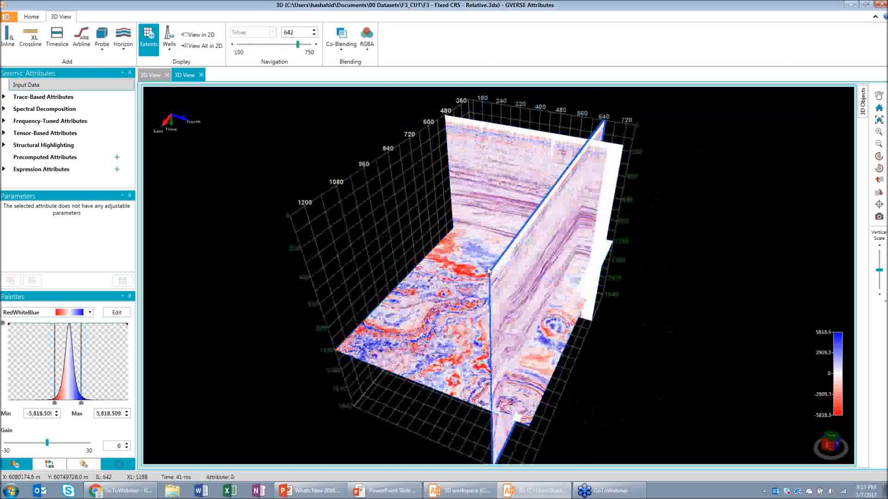
pyautogui.moveTo(488, 271); pyautogui.dragTo(439, 272)
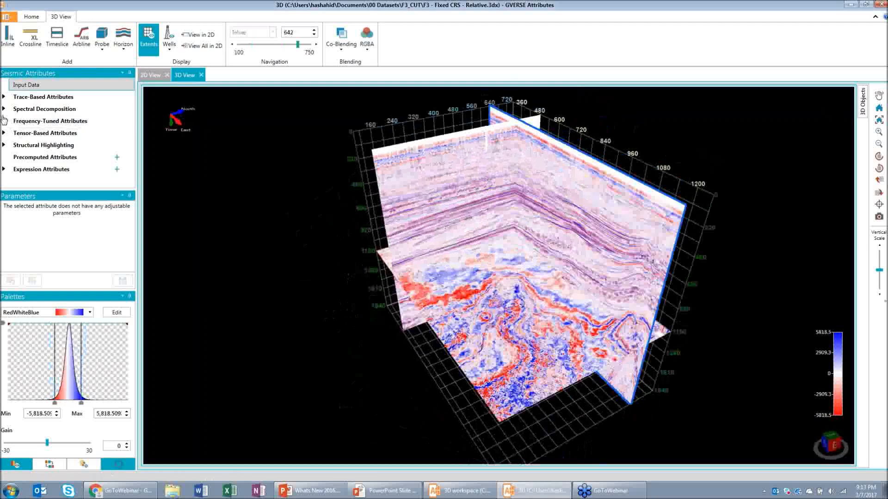
pyautogui.click(4, 97)
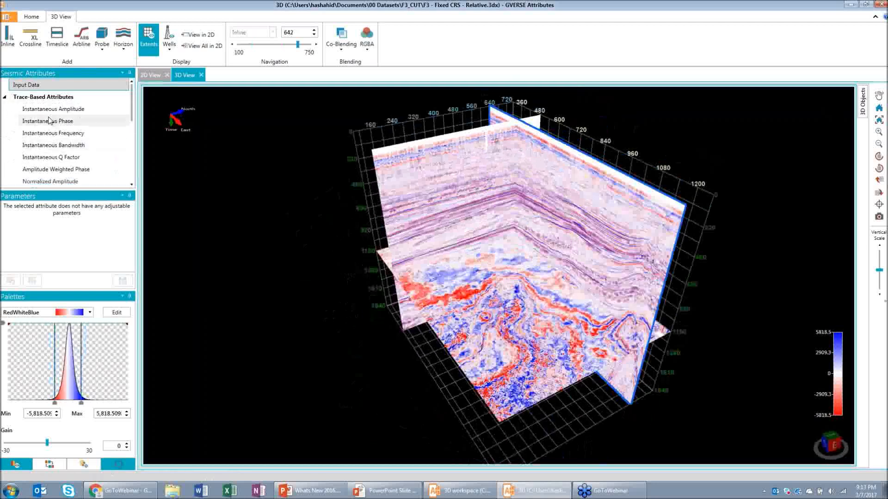
pyautogui.click(54, 113)
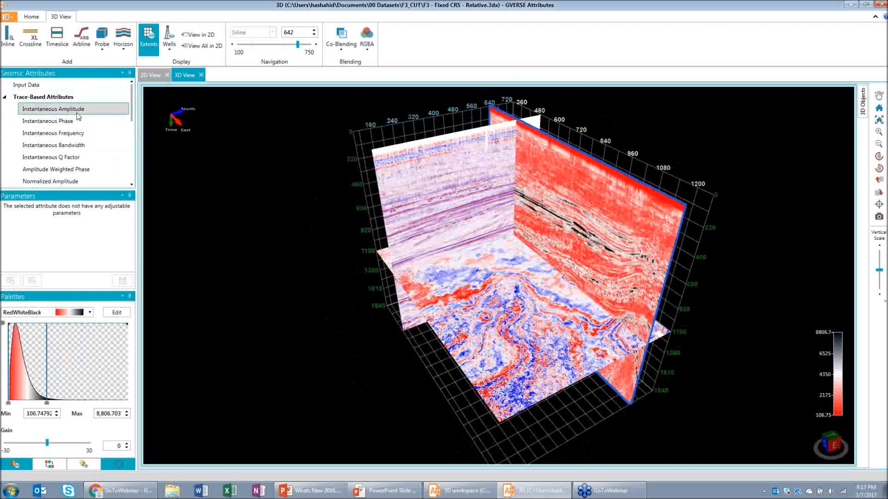
# Display the Instantaneous Phase attribute on crossline 487
pyautogui.moveTo(487, 249); pyautogui.dragTo(467, 259)
pyautogui.click(509, 171)
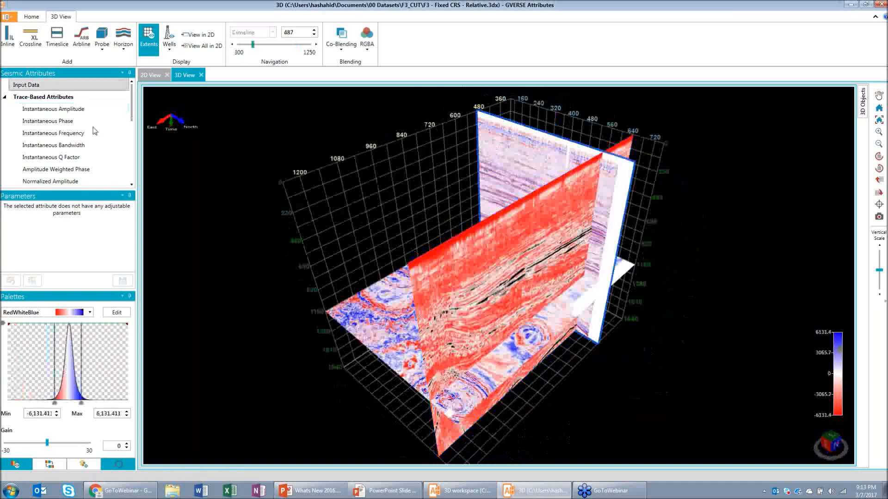
pyautogui.click(93, 122)
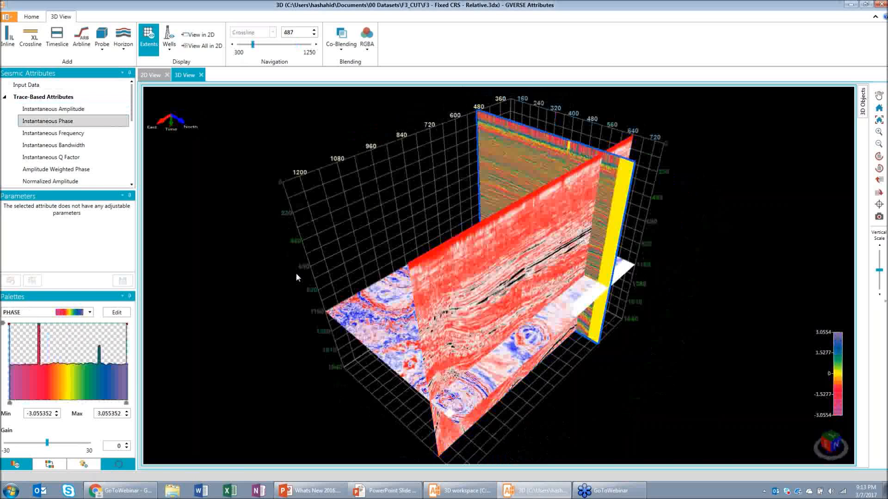
# Display the Instantaneous Frequency attribute on the timeslice at 1152 ms
pyautogui.moveTo(296, 277); pyautogui.dragTo(164, 201)
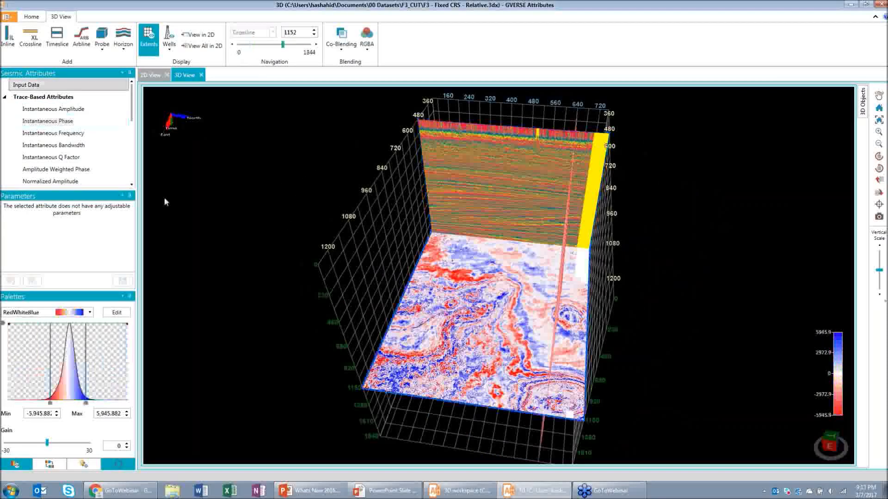
pyautogui.click(81, 135)
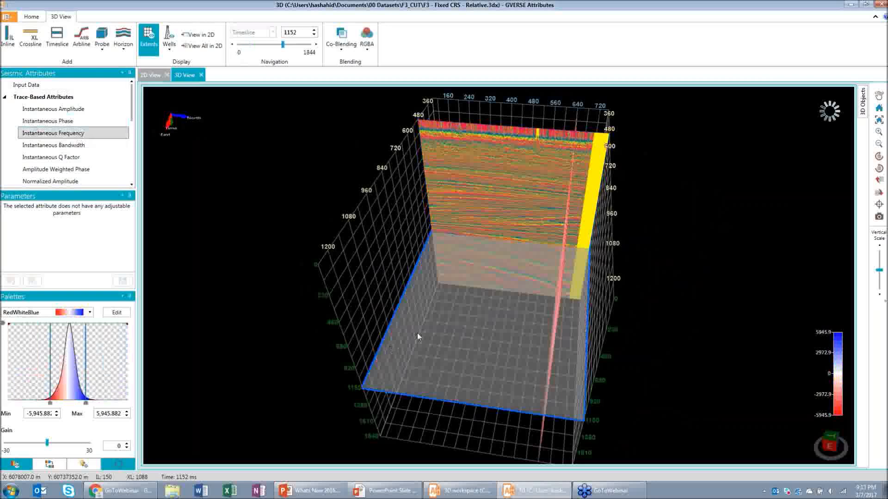
# Move the instantaneous amplitude inline to 204 and inspect the black high-amplitude anomaly on it
pyautogui.moveTo(417, 337); pyautogui.dragTo(417, 203)
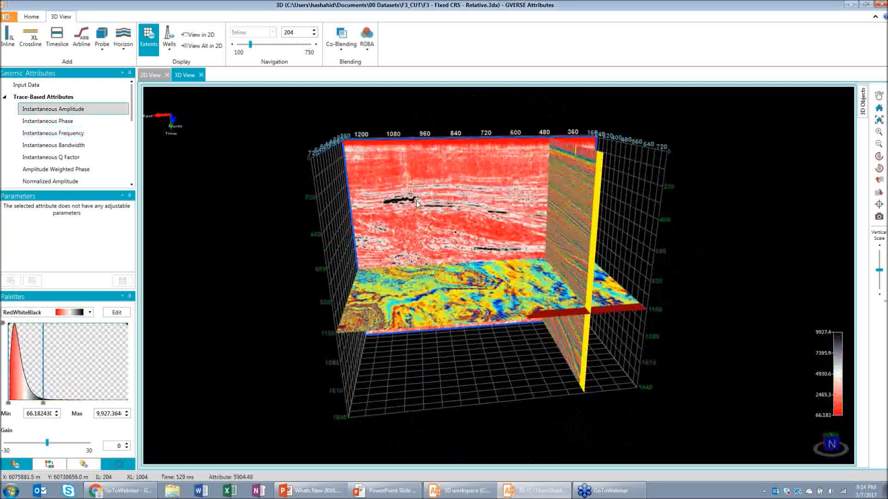
pyautogui.scroll(4, 410, 226)
pyautogui.moveTo(410, 227); pyautogui.dragTo(376, 236, button='middle')
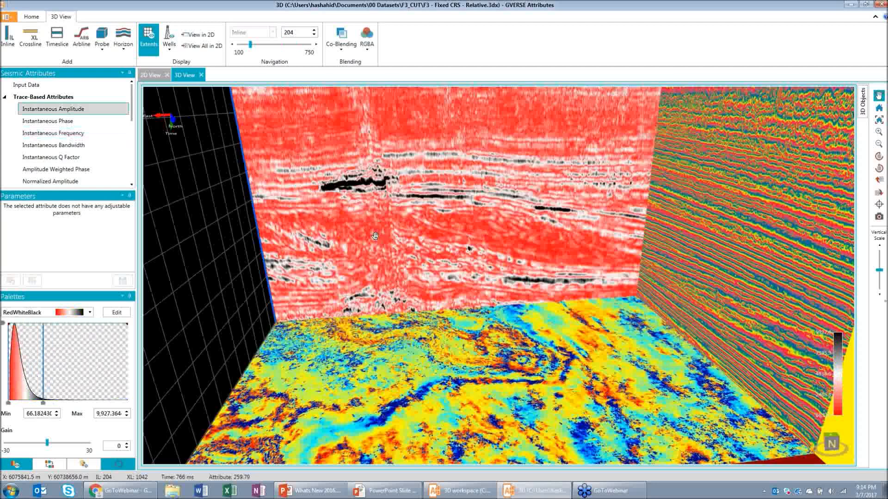
pyautogui.scroll(-3, 362, 182)
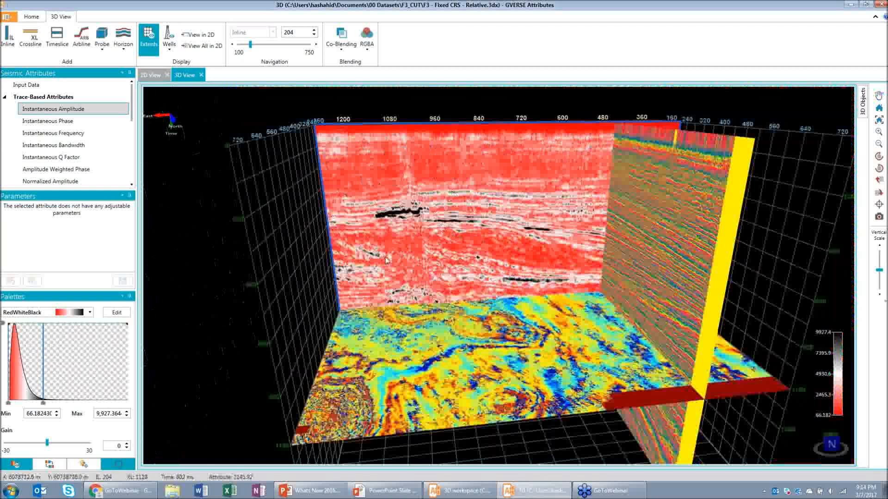
pyautogui.moveTo(385, 260); pyautogui.dragTo(411, 260)
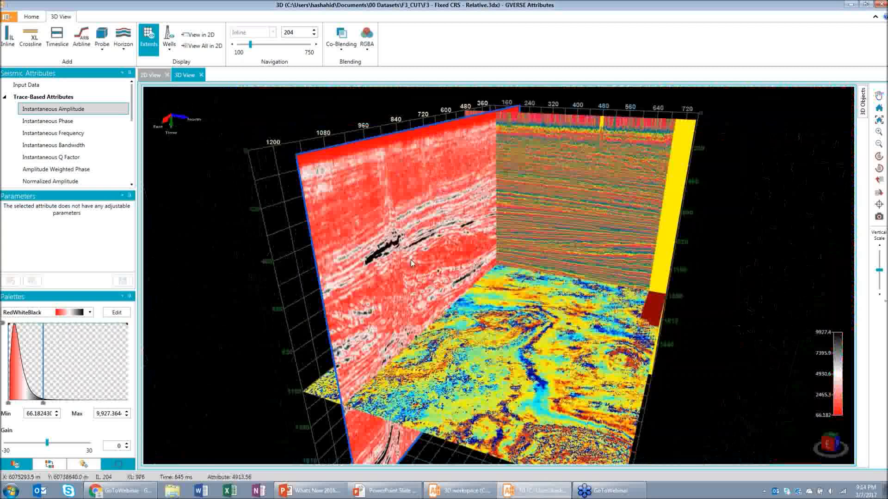
# Move the crossline to 1090, through the high-amplitude anomaly, and display Instantaneous Amplitude on it
pyautogui.click(609, 205)
pyautogui.moveTo(628, 205); pyautogui.dragTo(312, 428)
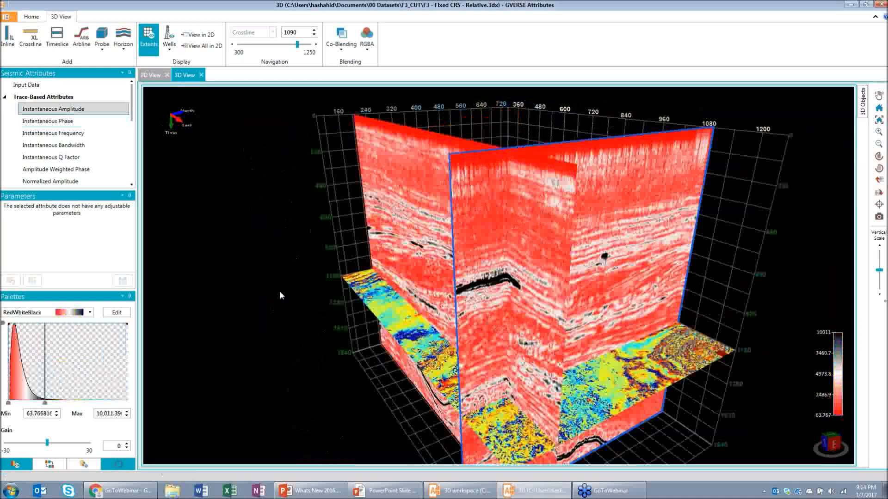
# Move the timeslice to 520 ms and display Instantaneous Amplitude on it to outline the anomaly in map view
pyautogui.moveTo(279, 295); pyautogui.dragTo(466, 310)
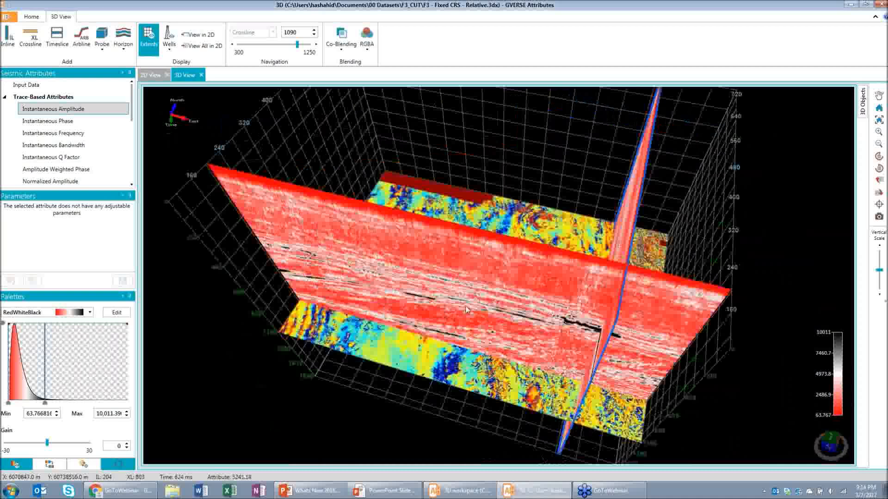
pyautogui.moveTo(467, 310); pyautogui.dragTo(435, 308)
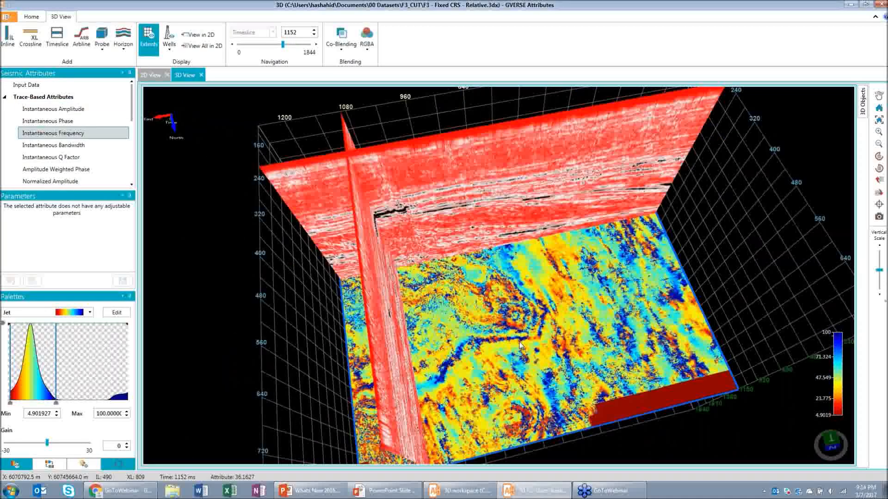
pyautogui.moveTo(519, 345); pyautogui.dragTo(396, 115)
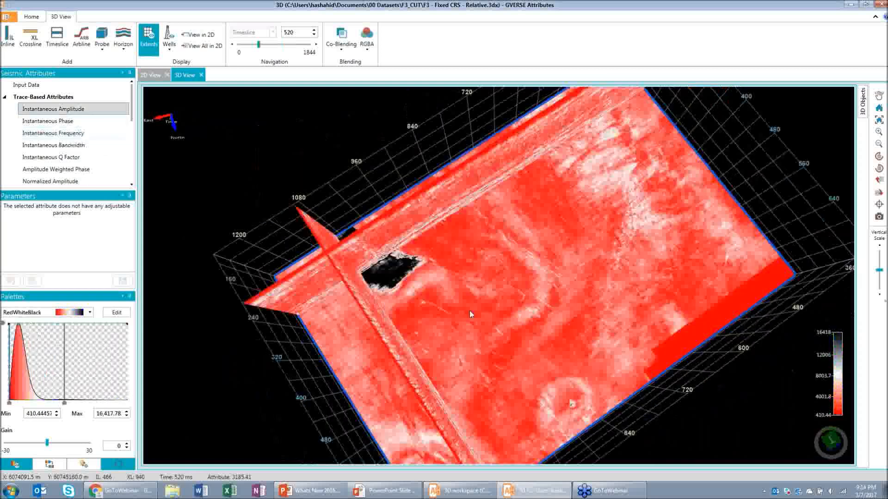
pyautogui.moveTo(469, 314); pyautogui.dragTo(424, 239)
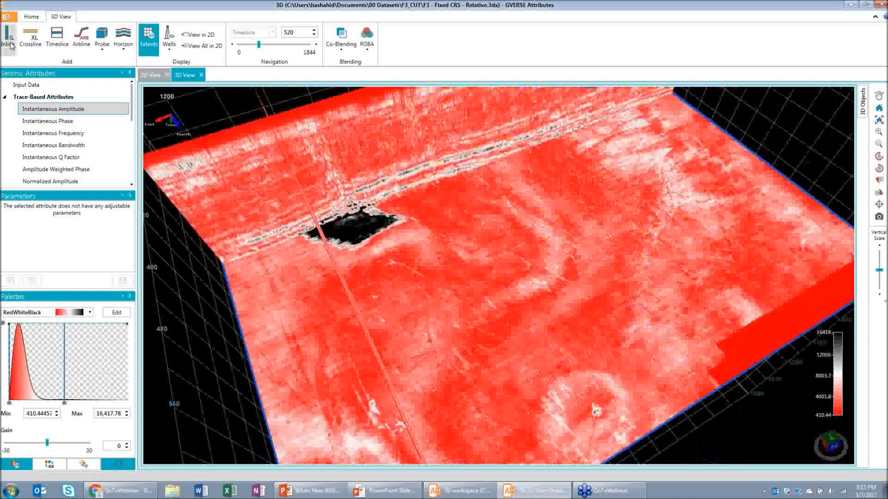
# Add a second inline at 211 through the anomaly and display Instantaneous Frequency on it
pyautogui.click(9, 42)
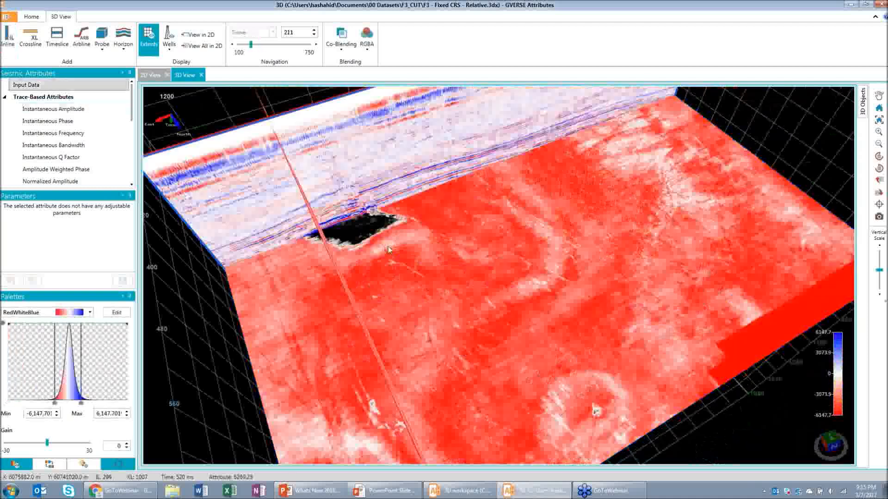
pyautogui.moveTo(389, 250); pyautogui.dragTo(357, 216)
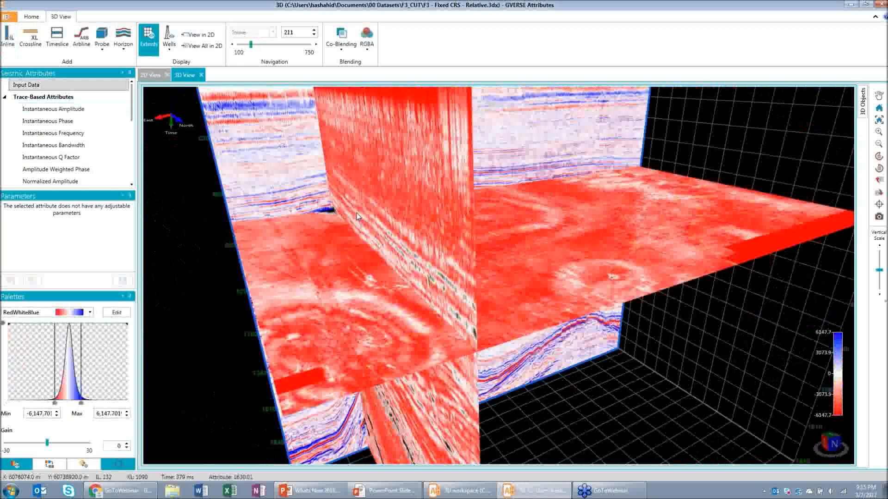
pyautogui.click(69, 133)
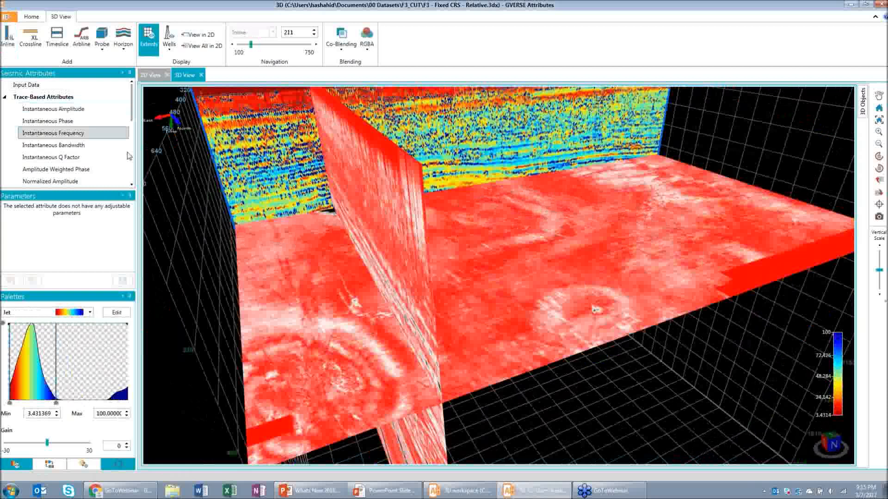
# Examine the instantaneous frequency response on inline 211 beneath and around the amplitude anomaly
pyautogui.moveTo(444, 333); pyautogui.dragTo(421, 295)
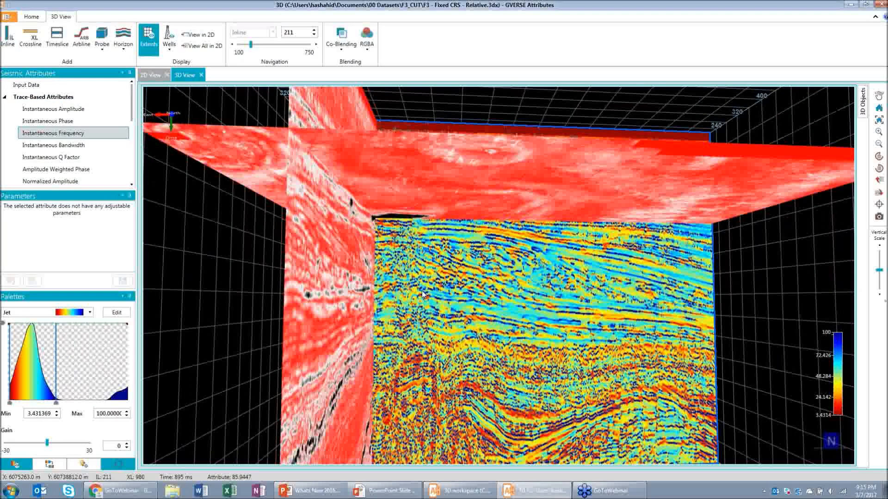
pyautogui.scroll(3, 423, 294)
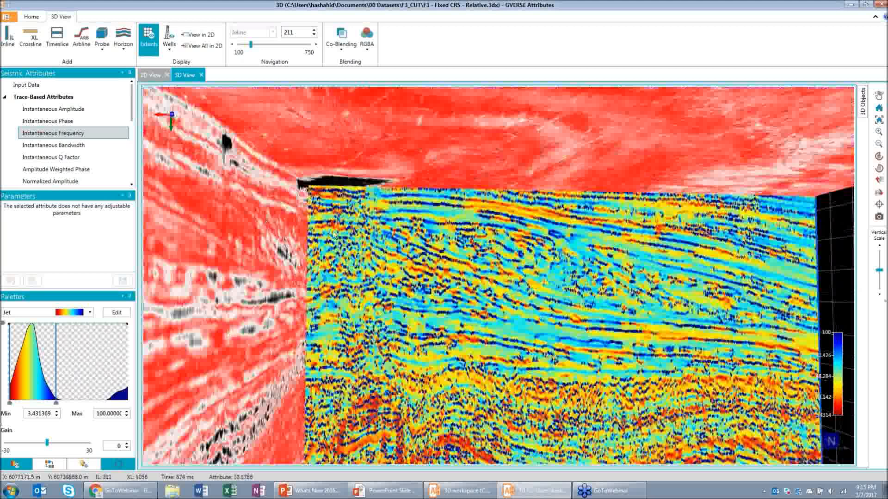
pyautogui.scroll(1, 334, 233)
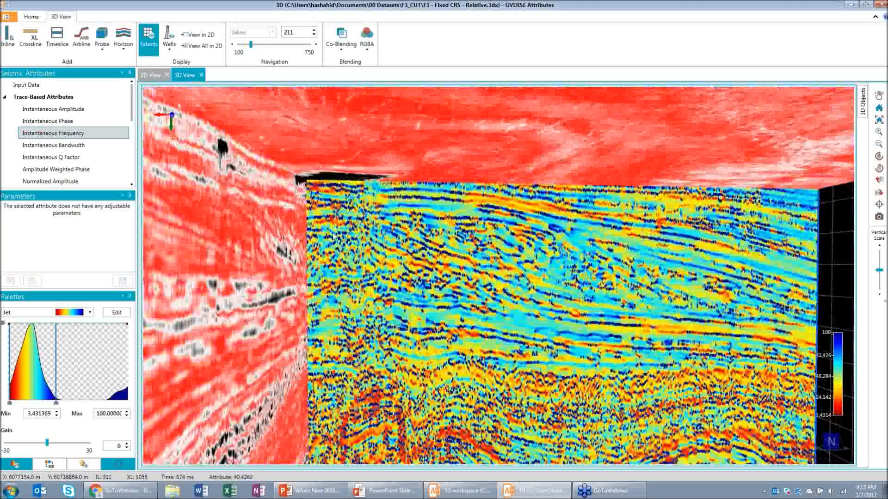
pyautogui.scroll(-5, 252, 167)
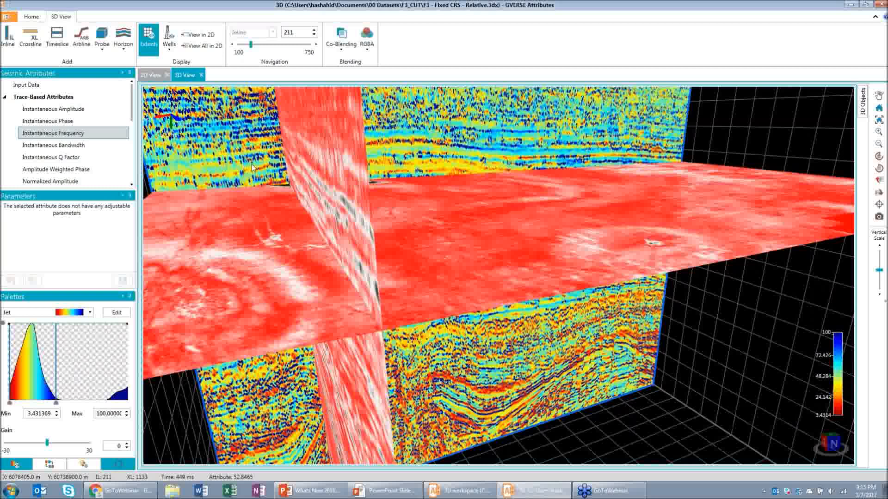
pyautogui.moveTo(253, 168); pyautogui.dragTo(540, 262)
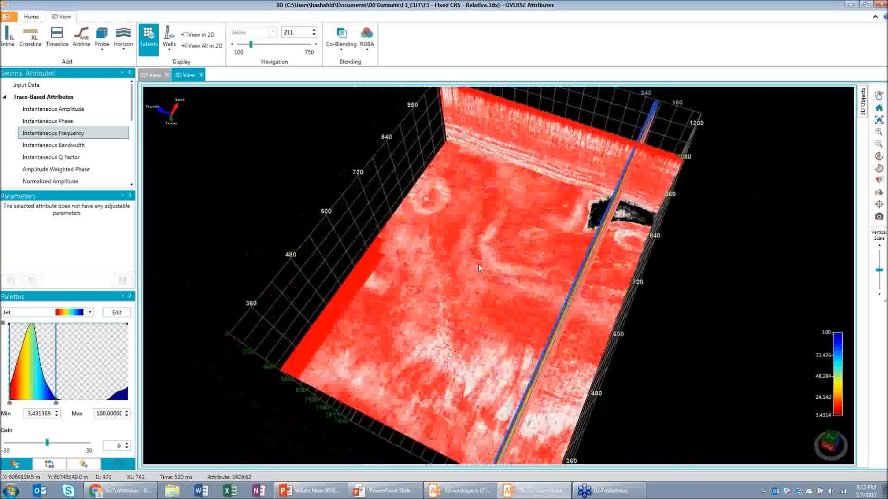
pyautogui.moveTo(479, 265); pyautogui.dragTo(597, 265)
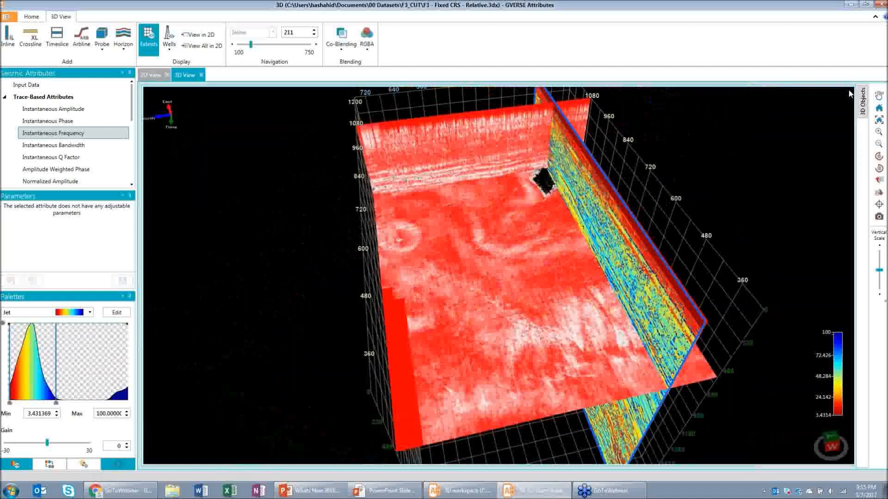
# Delete inlines 211 and 204, crossline 1090 and timeslice 520 from the 3D objects
pyautogui.click(862, 101)
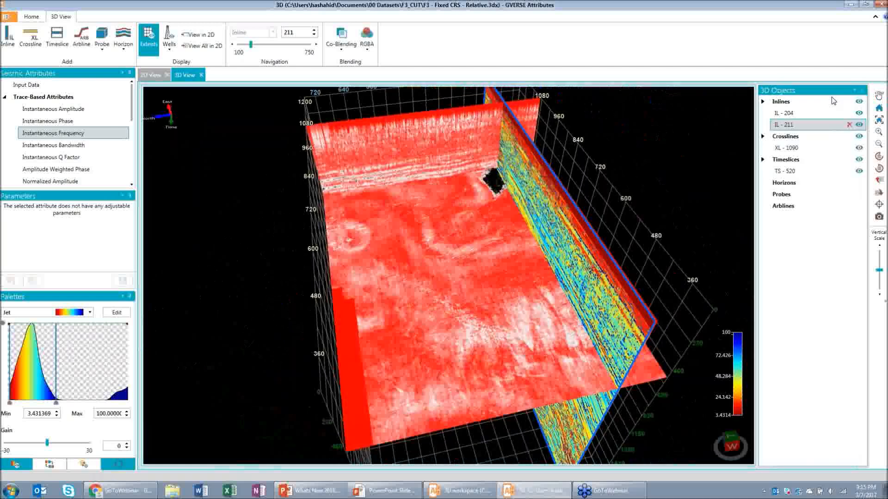
pyautogui.click(859, 125)
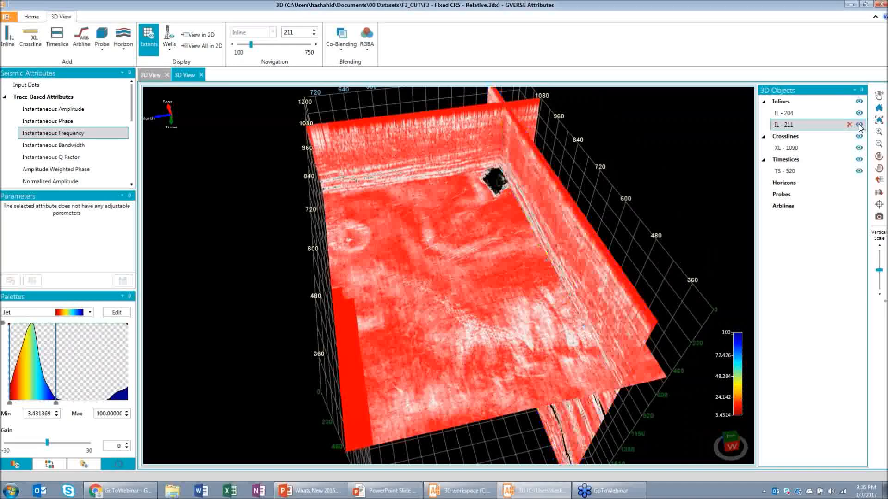
pyautogui.click(860, 125)
pyautogui.click(850, 125)
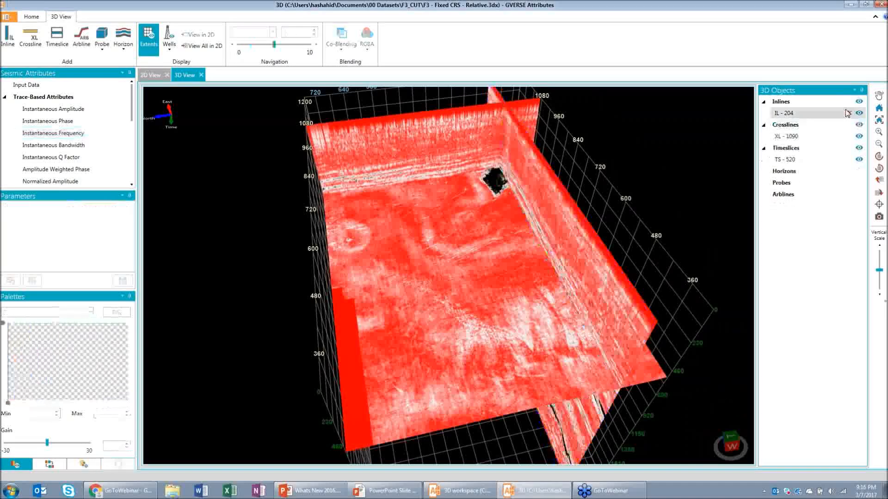
pyautogui.click(850, 113)
pyautogui.click(850, 125)
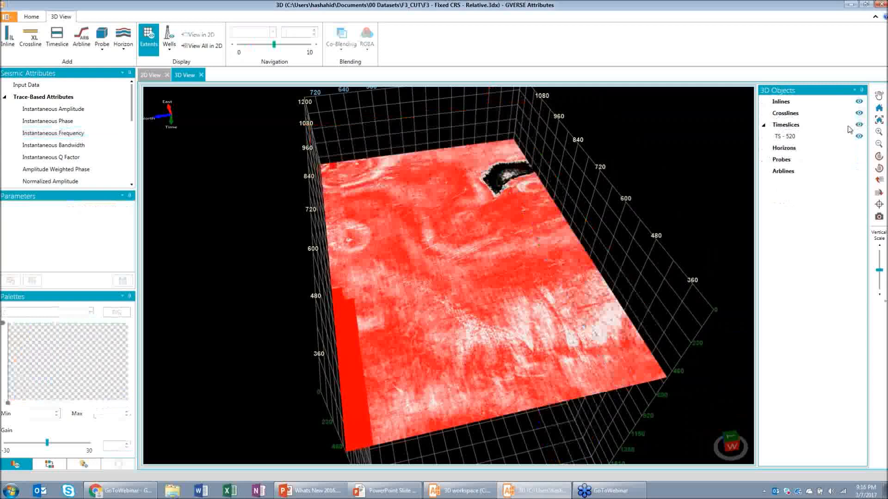
pyautogui.click(851, 136)
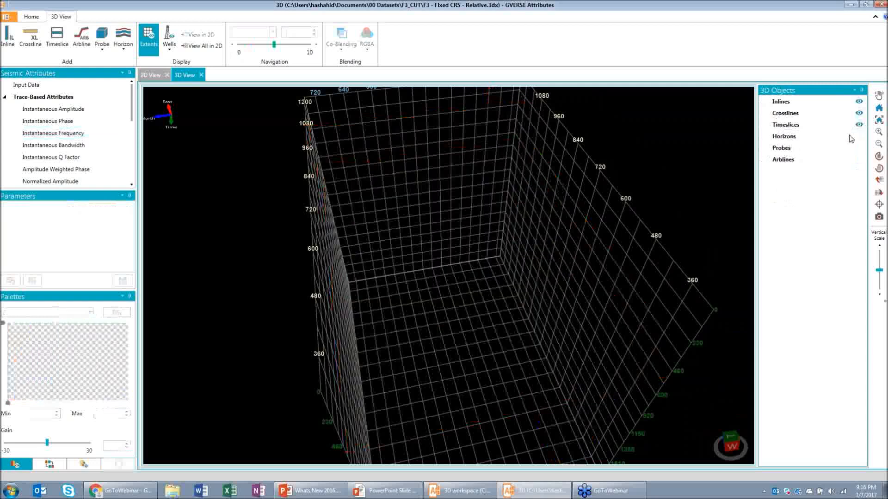
# Reset the emptied 3D view to its home position
pyautogui.moveTo(416, 296); pyautogui.dragTo(474, 249)
pyautogui.click(878, 108)
pyautogui.moveTo(524, 314); pyautogui.dragTo(477, 314)
pyautogui.click(743, 48)
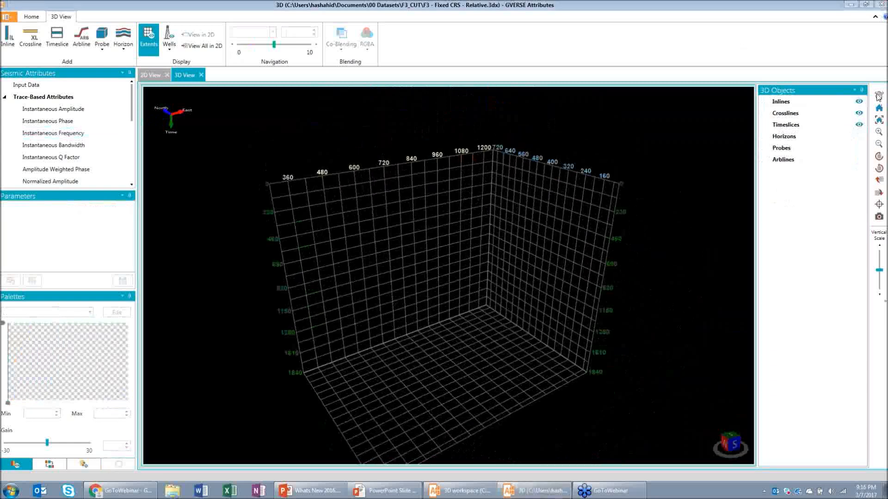
pyautogui.click(878, 116)
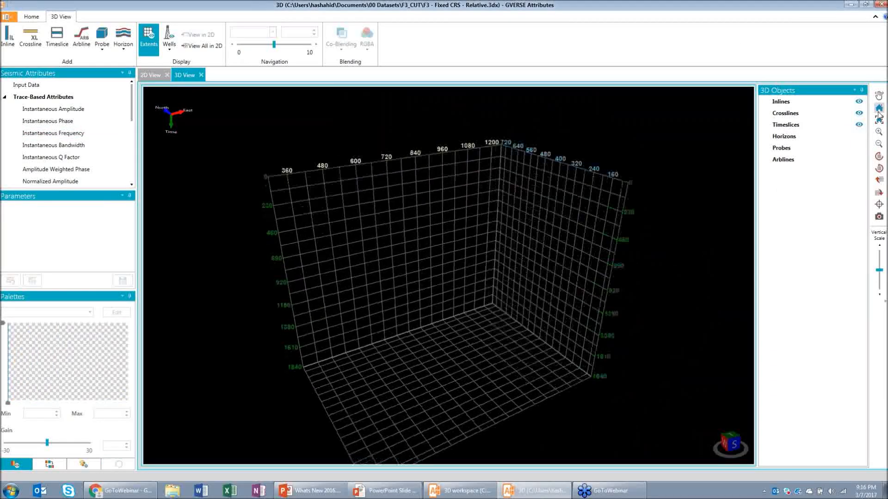
# Display the wells and draw an arbitrary line through Well-003, Well-001 and Well-002, ending near inline 699, crossline 609
pyautogui.click(877, 112)
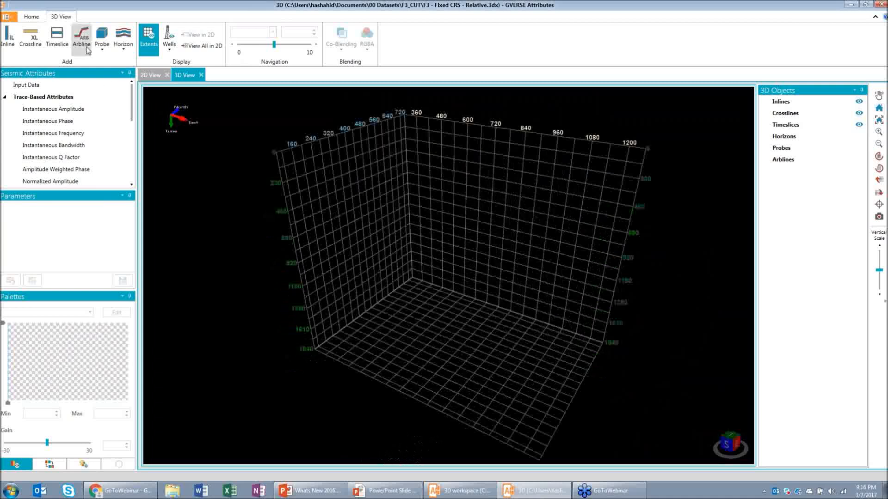
pyautogui.click(88, 50)
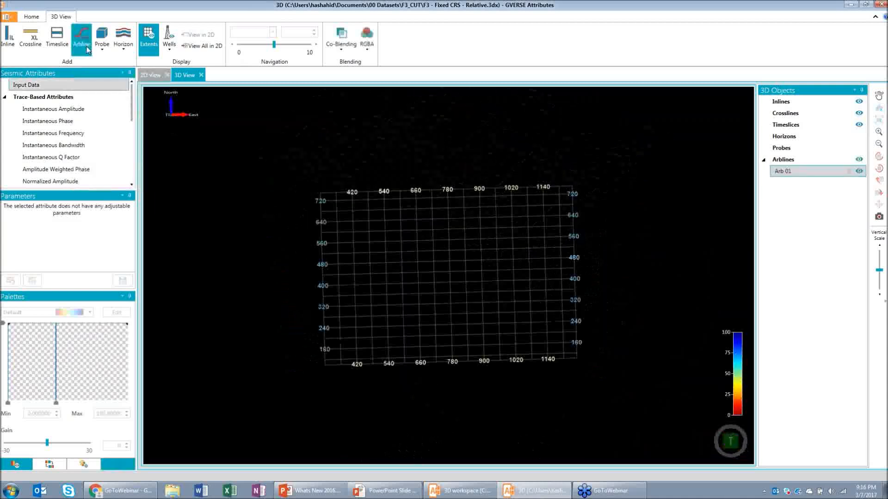
pyautogui.click(170, 37)
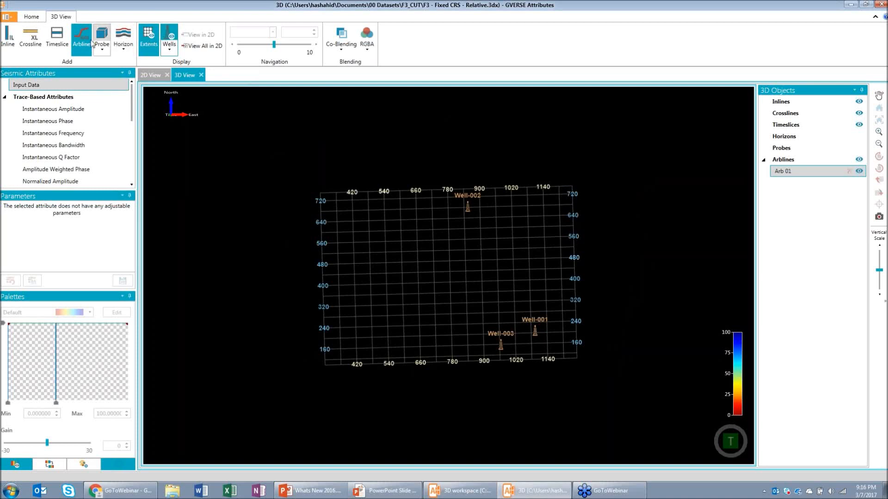
pyautogui.click(496, 350)
pyautogui.click(508, 344)
pyautogui.moveTo(534, 337)
pyautogui.mouseDown()
pyautogui.moveTo(549, 304)
pyautogui.moveTo(546, 283)
pyautogui.moveTo(506, 231)
pyautogui.moveTo(467, 213)
pyautogui.moveTo(402, 207)
pyautogui.mouseUp()
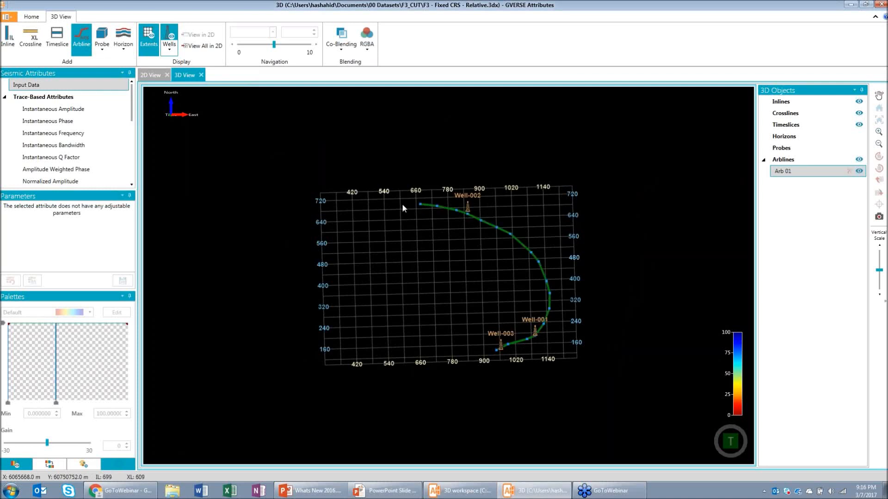
pyautogui.doubleClick(401, 204)
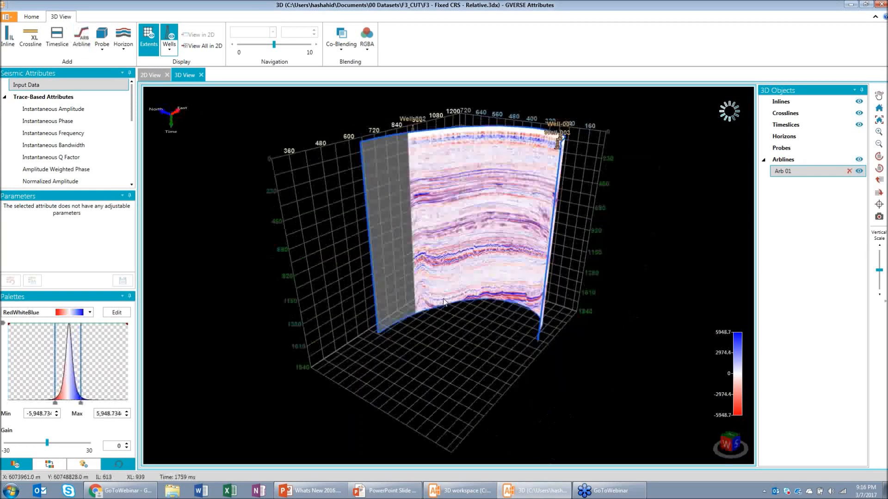
# Compute the trace-based Sweetness attribute on the arbitrary line and inspect it in 3D
pyautogui.scroll(-3, 71, 148)
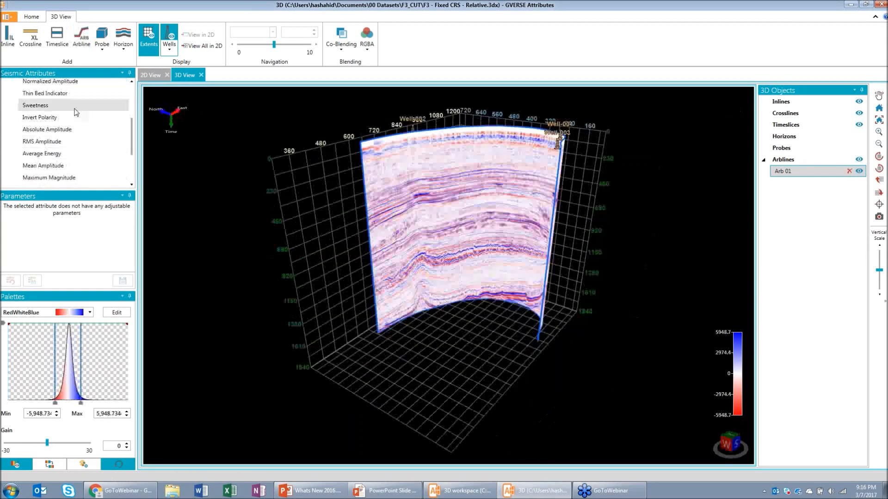
pyautogui.click(75, 109)
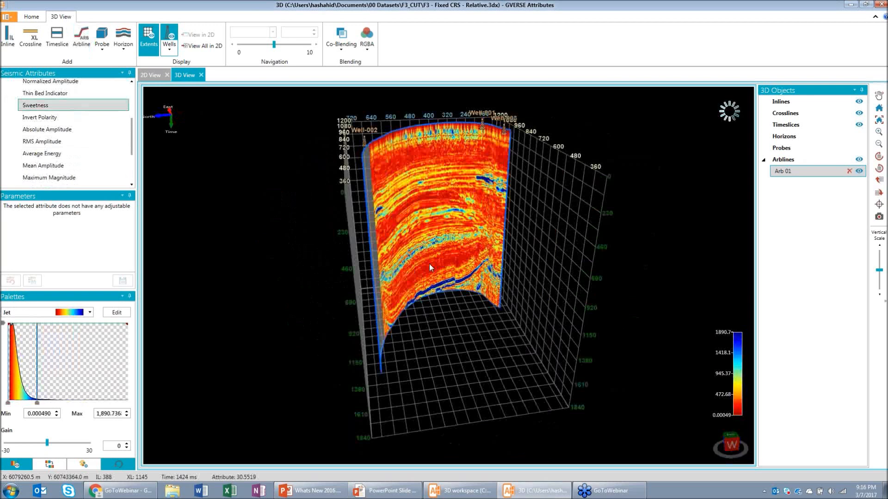
pyautogui.moveTo(429, 268); pyautogui.dragTo(602, 231)
# Delete the arbitrary line and add a box-shaped probe of the input data to the 3D scene
pyautogui.click(850, 171)
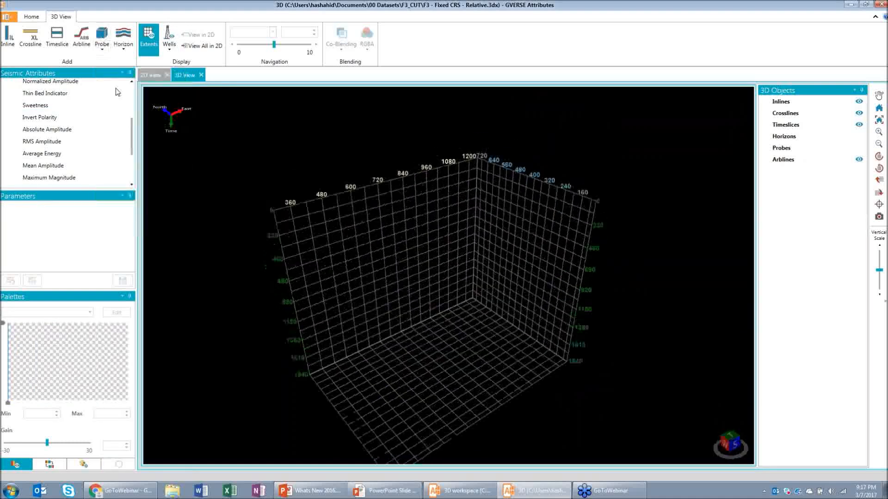
pyautogui.click(117, 91)
pyautogui.moveTo(367, 362); pyautogui.dragTo(406, 301)
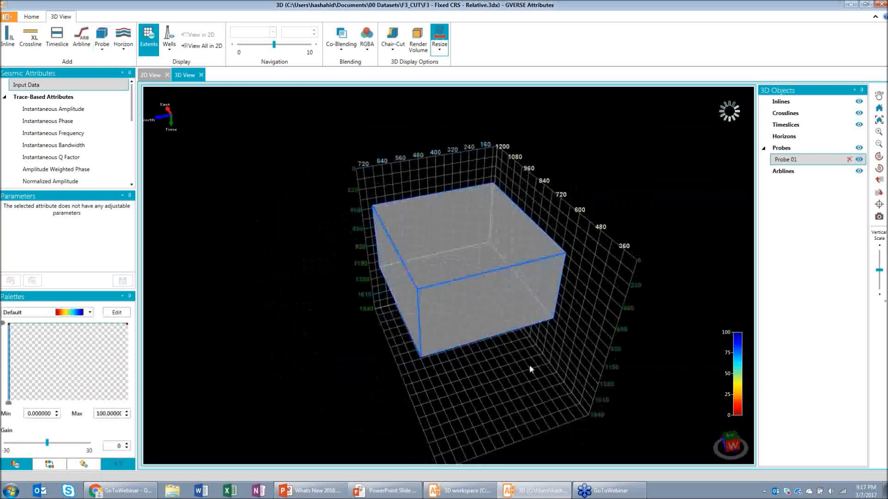
pyautogui.moveTo(522, 361); pyautogui.dragTo(471, 345)
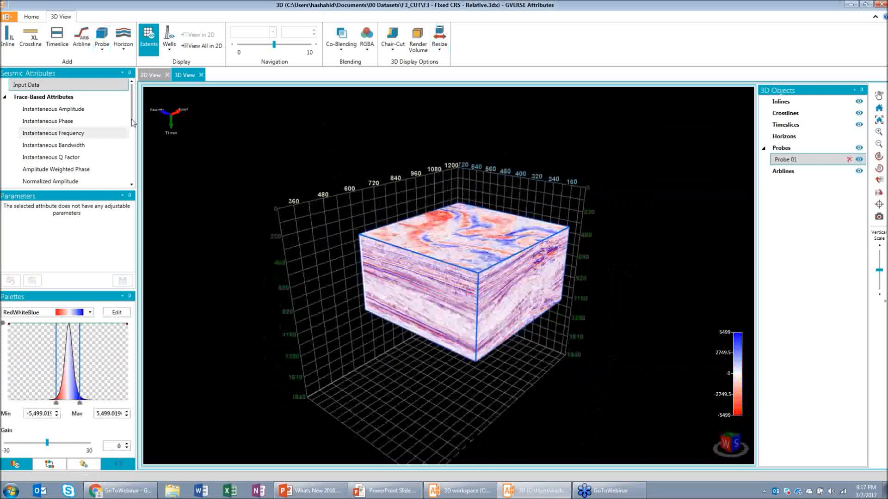
# Compute the frequency-tuned geometric attribute Semblance on the probe and inspect its faces
pyautogui.moveTo(131, 116); pyautogui.dragTo(138, 173)
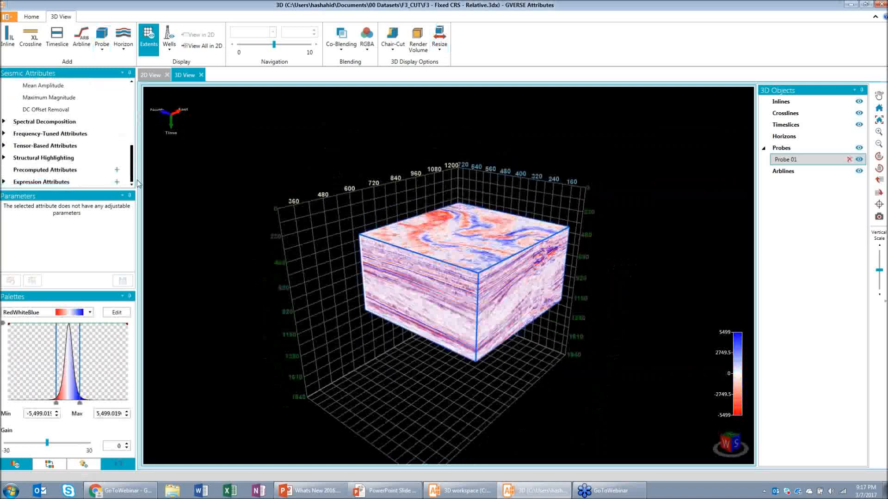
pyautogui.click(4, 135)
pyautogui.click(15, 147)
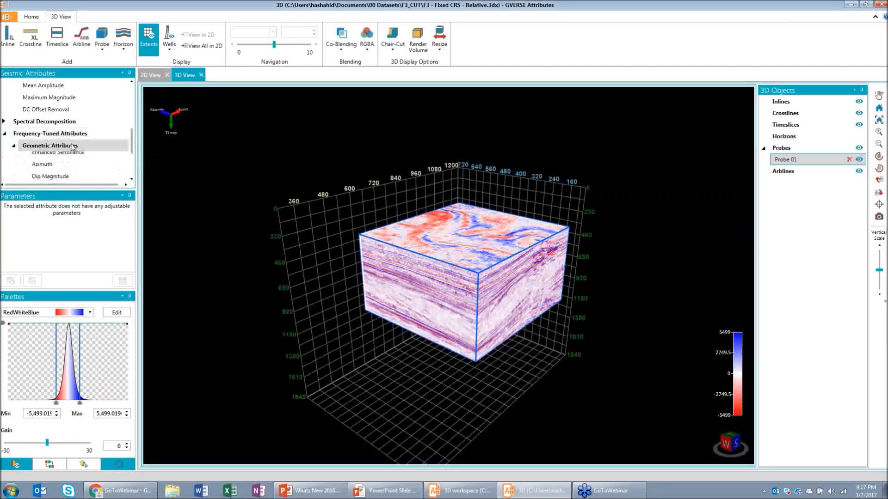
pyautogui.click(44, 158)
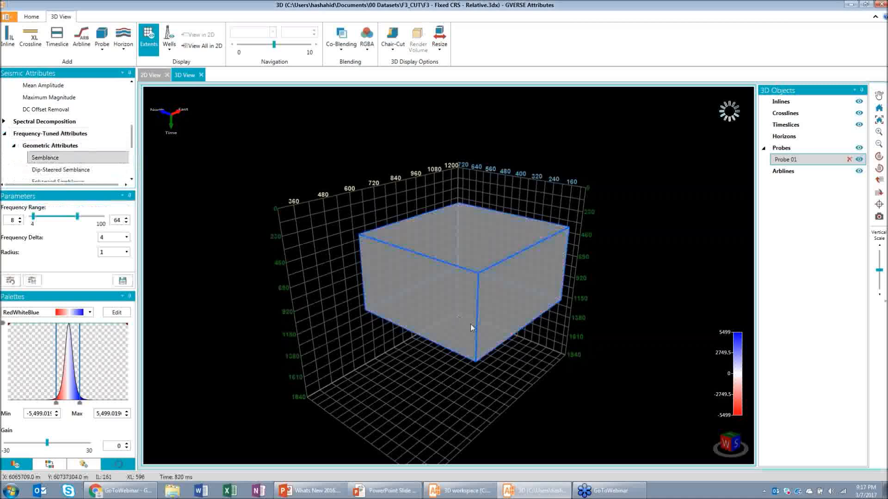
pyautogui.moveTo(471, 324); pyautogui.dragTo(472, 277)
pyautogui.scroll(2, 414, 319)
# Apply a First IL chair-cut to the Semblance probe and examine the faults on its inner and upper faces
pyautogui.click(392, 39)
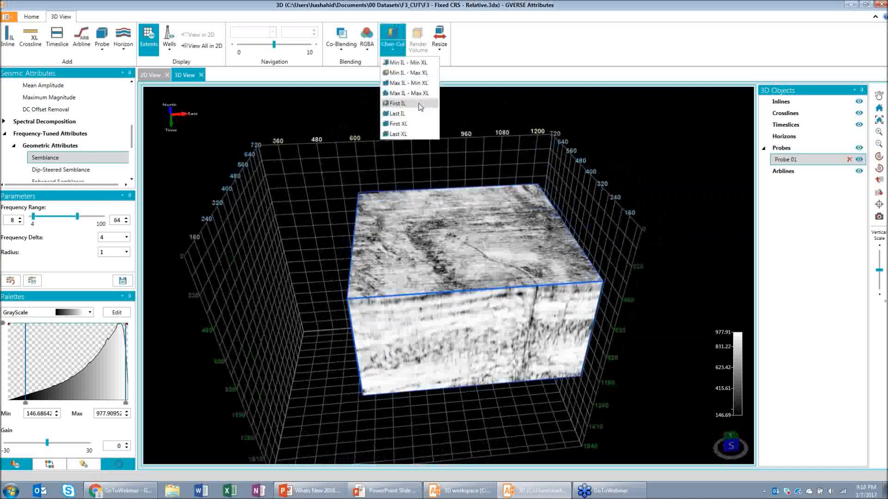
pyautogui.click(420, 106)
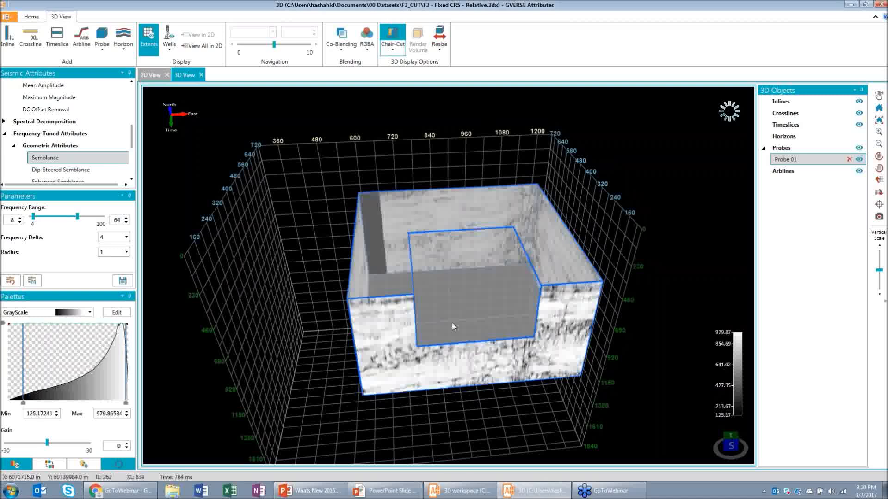
pyautogui.moveTo(451, 323); pyautogui.dragTo(532, 330)
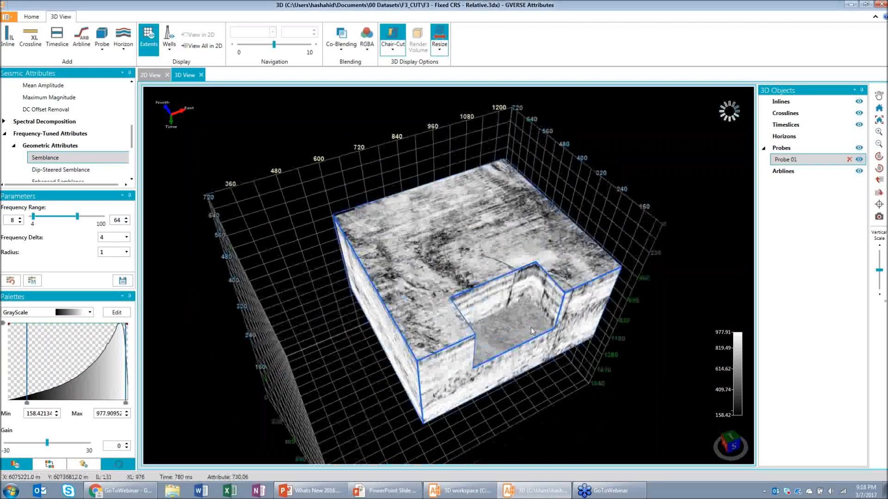
pyautogui.scroll(5, 499, 244)
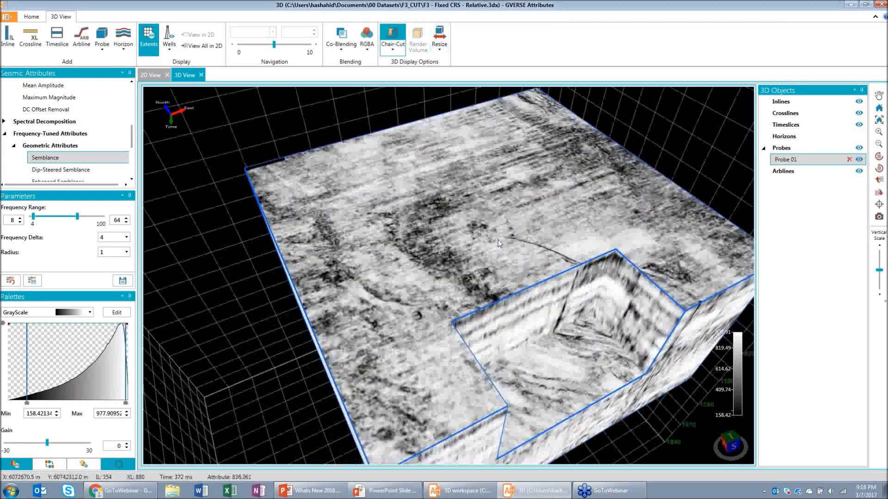
pyautogui.moveTo(541, 259); pyautogui.dragTo(528, 333)
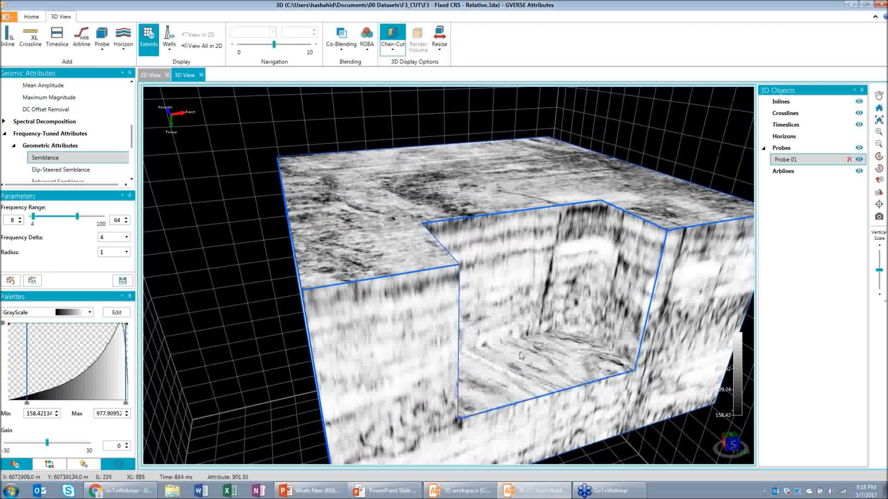
pyautogui.moveTo(521, 356)
pyautogui.mouseDown()
pyautogui.moveTo(616, 301)
pyautogui.moveTo(628, 390)
pyautogui.moveTo(547, 379)
pyautogui.moveTo(537, 359)
pyautogui.mouseUp()
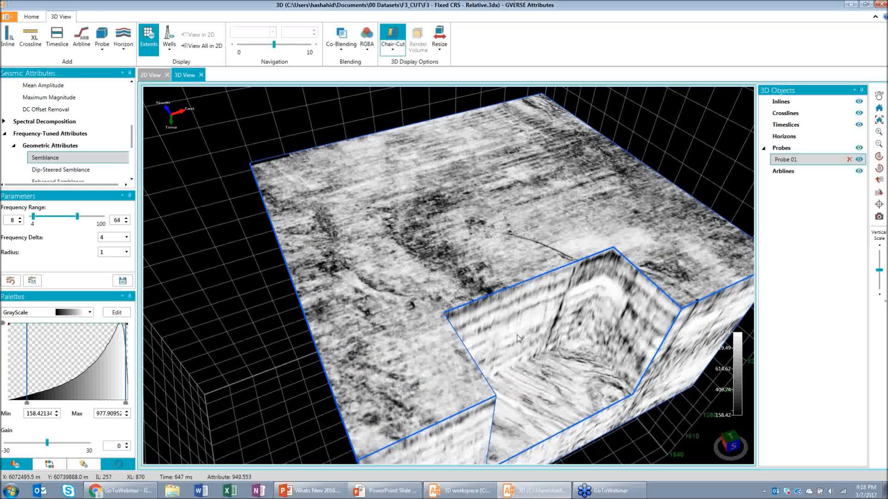
pyautogui.moveTo(517, 335); pyautogui.dragTo(517, 333)
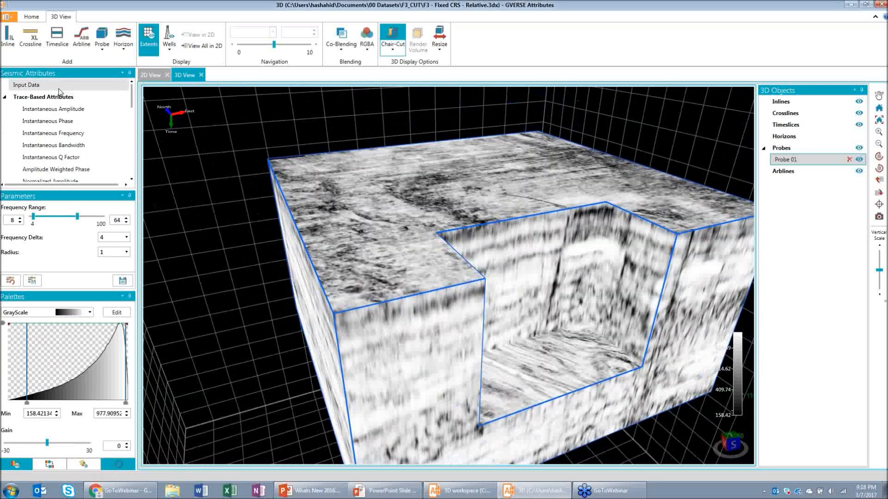
# Switch the probe back to Input Data without the chair-cut, and examine its faces from outside and inside
pyautogui.click(59, 88)
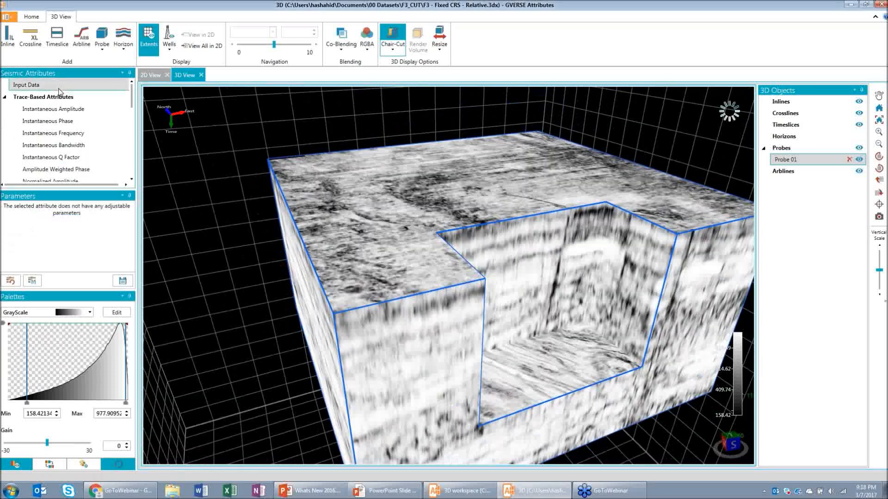
pyautogui.click(391, 39)
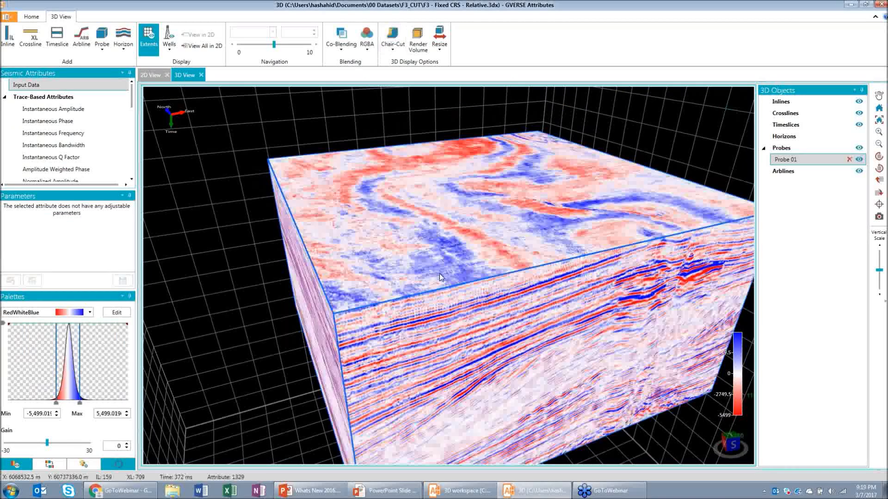
pyautogui.moveTo(440, 278); pyautogui.dragTo(443, 321)
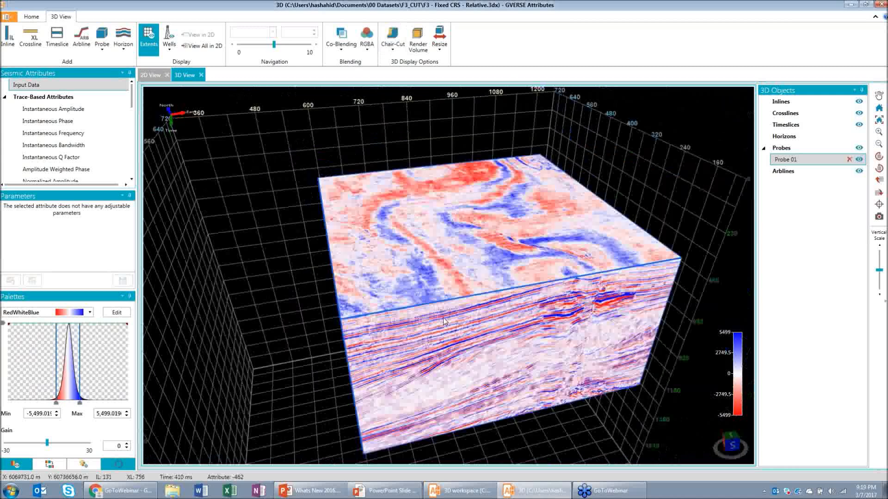
pyautogui.scroll(5, 443, 321)
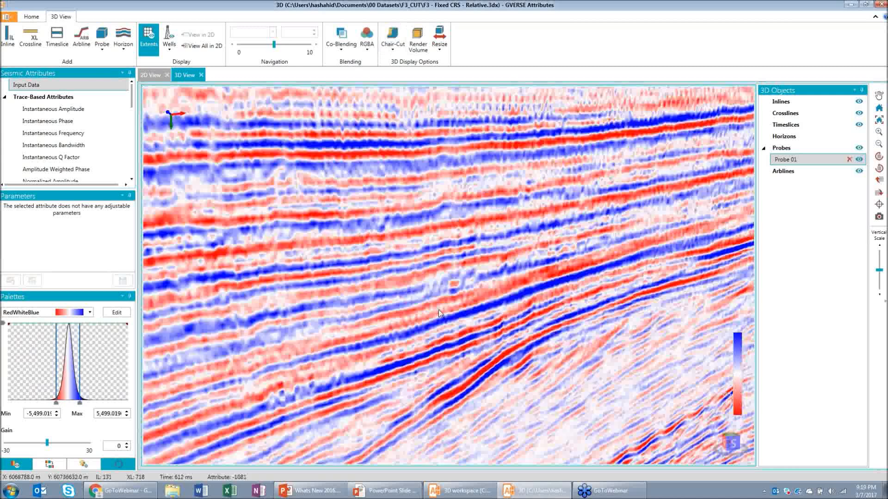
pyautogui.moveTo(439, 310); pyautogui.dragTo(401, 287)
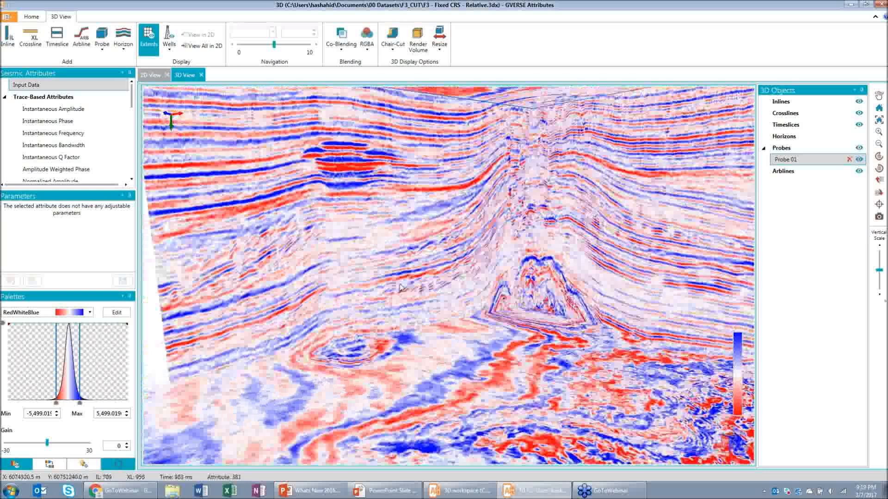
pyautogui.scroll(-5, 401, 287)
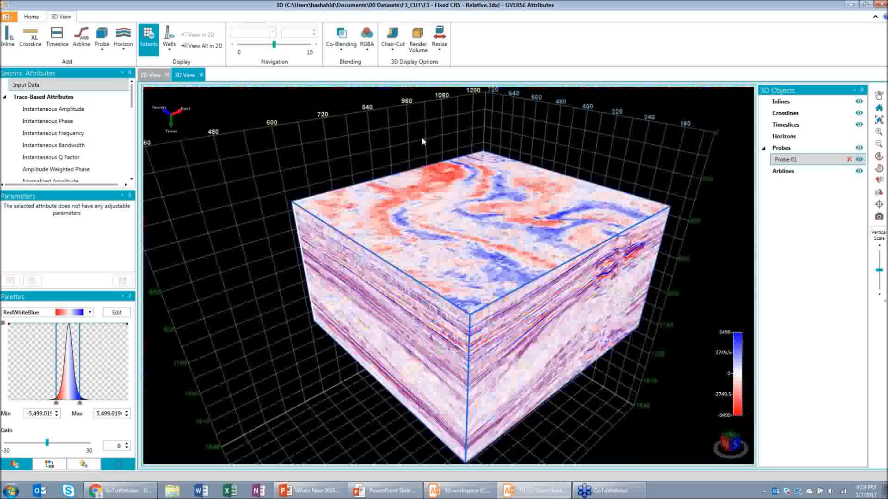
pyautogui.moveTo(421, 140); pyautogui.dragTo(456, 234)
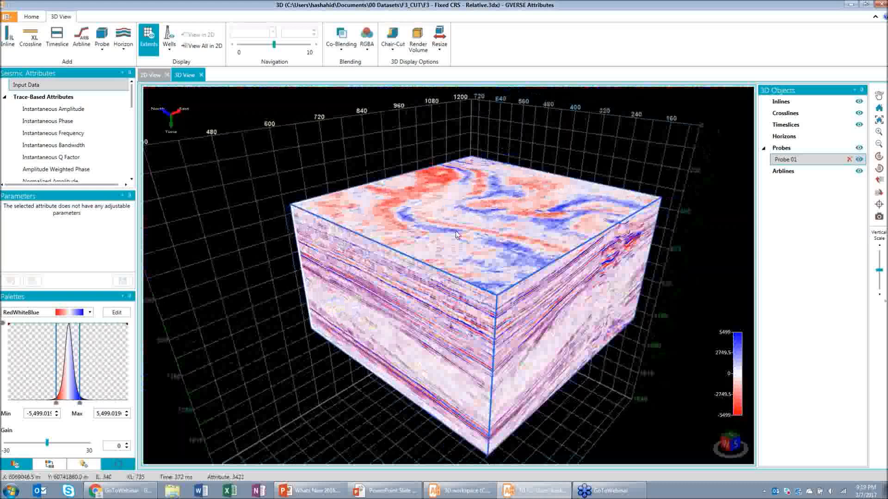
# Render the input-data probe as a volume and inspect it in 3D
pyautogui.click(422, 45)
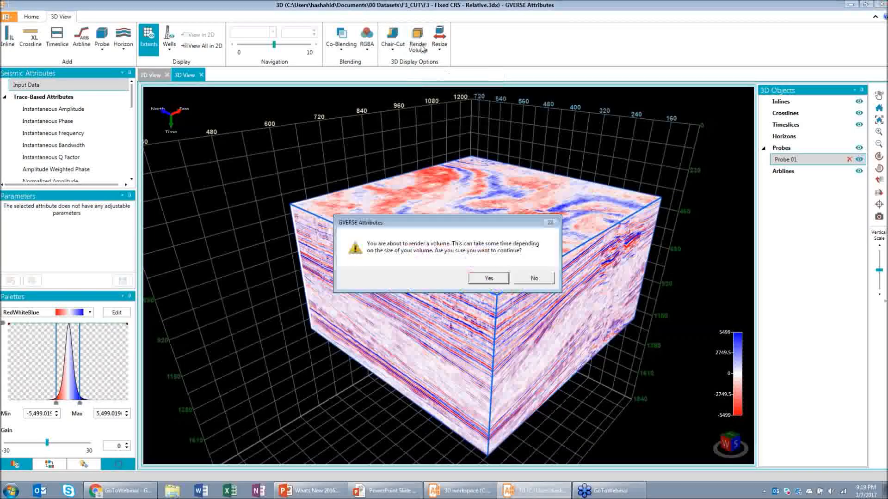
pyautogui.click(486, 278)
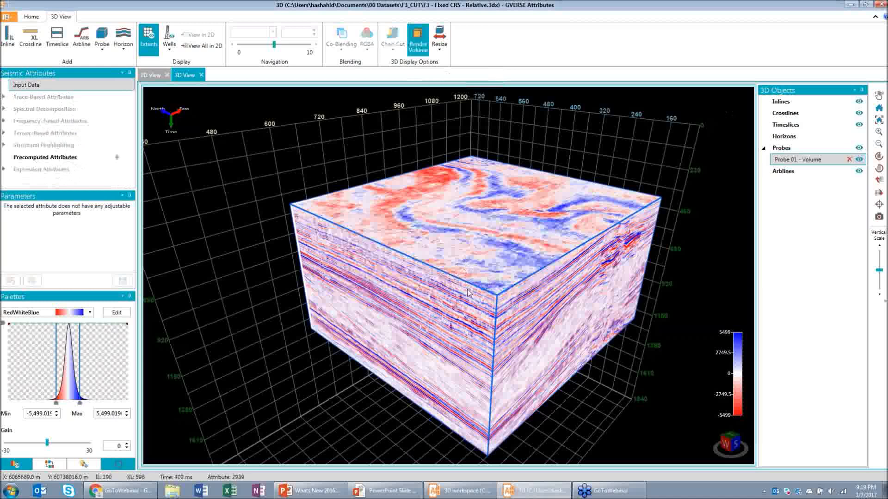
pyautogui.moveTo(468, 290)
pyautogui.mouseDown()
pyautogui.moveTo(458, 289)
pyautogui.moveTo(472, 281)
pyautogui.mouseUp()
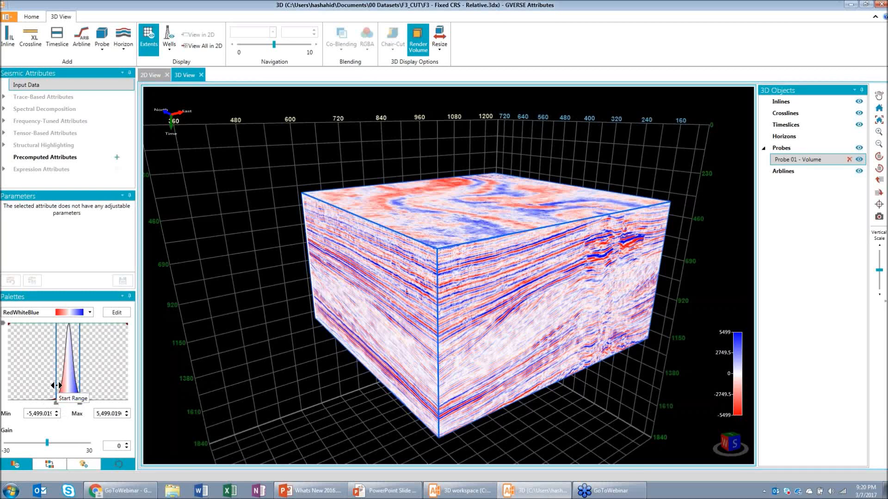
# Set the volume's palette range to about -6,388.6 to 7,038.3 and reshape its opacity curve to show only negative amplitudes
pyautogui.moveTo(56, 385); pyautogui.dragTo(85, 381)
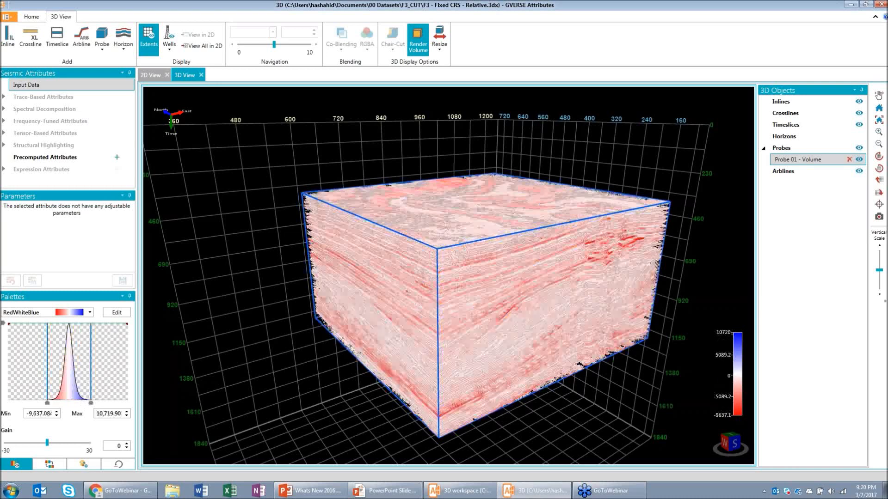
pyautogui.moveTo(91, 404); pyautogui.dragTo(69, 400)
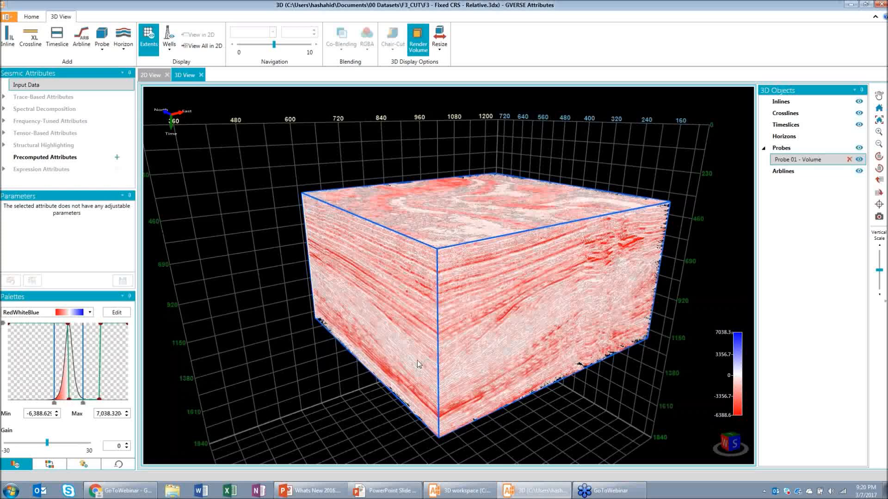
pyautogui.moveTo(418, 365); pyautogui.dragTo(208, 341)
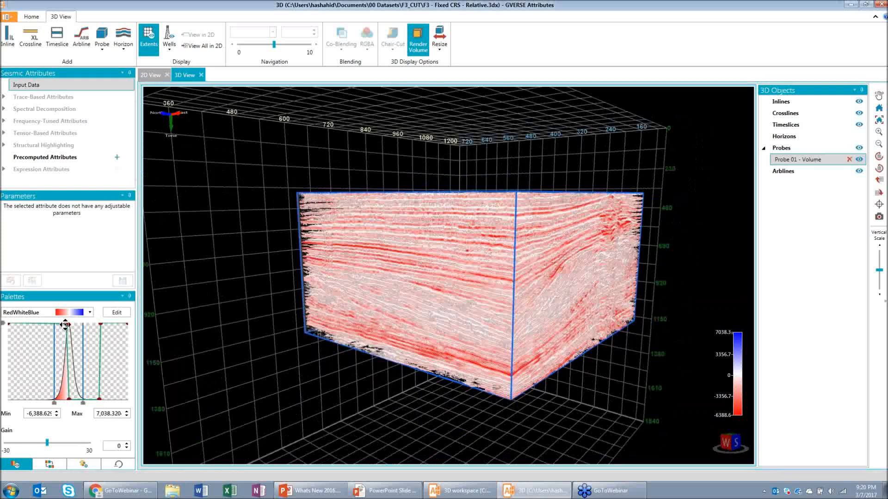
pyautogui.moveTo(66, 325); pyautogui.dragTo(60, 325)
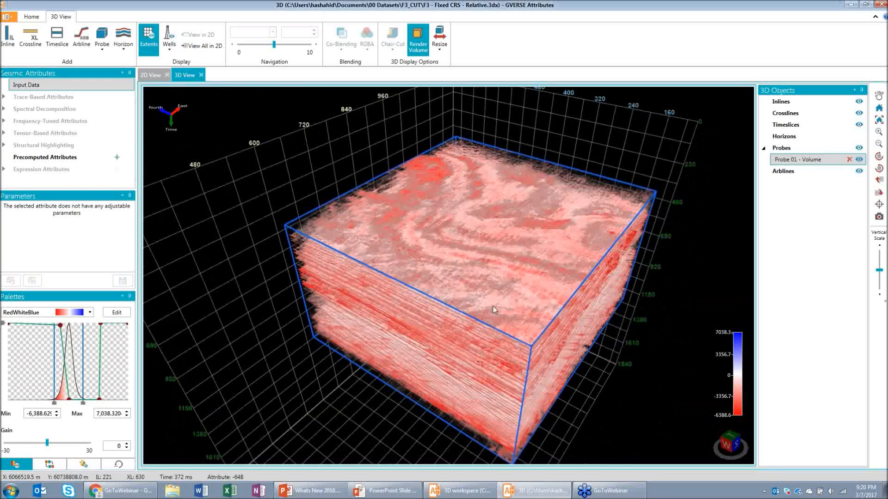
pyautogui.moveTo(493, 310); pyautogui.dragTo(466, 294)
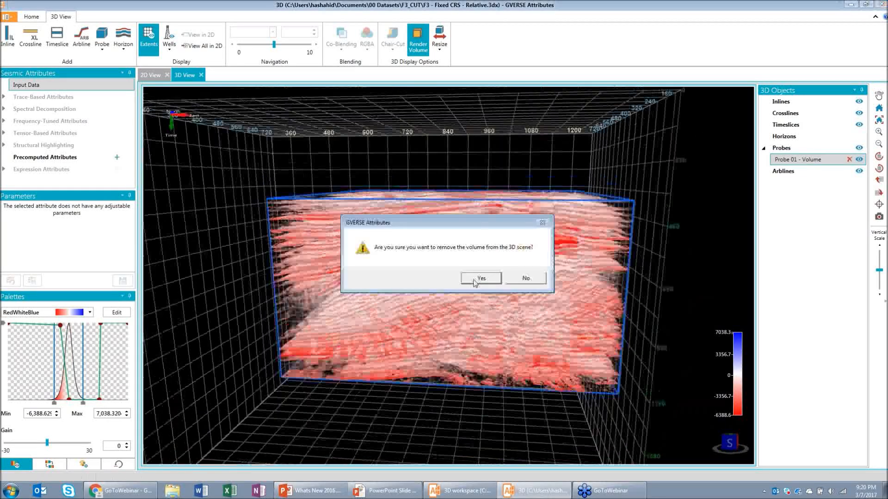
# Turn off the probe's volume rendering to inspect its faces, and render it as a volume again for comparison
pyautogui.click(481, 279)
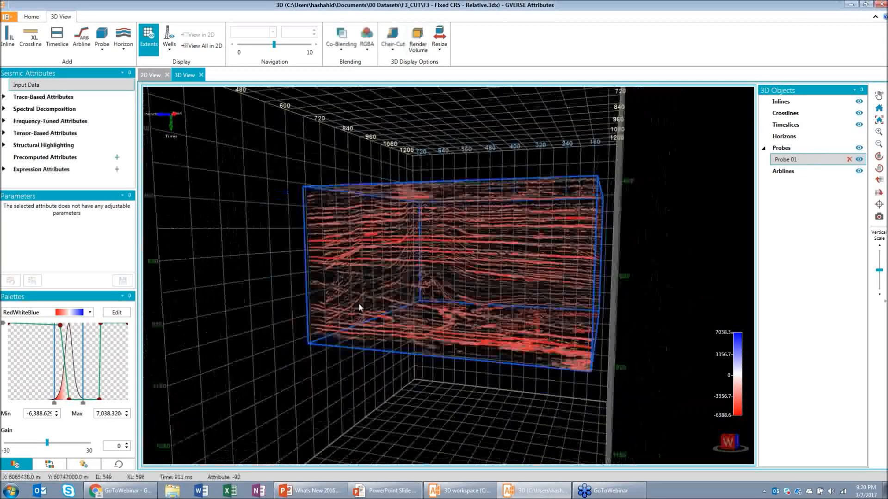
pyautogui.moveTo(359, 303); pyautogui.dragTo(349, 331)
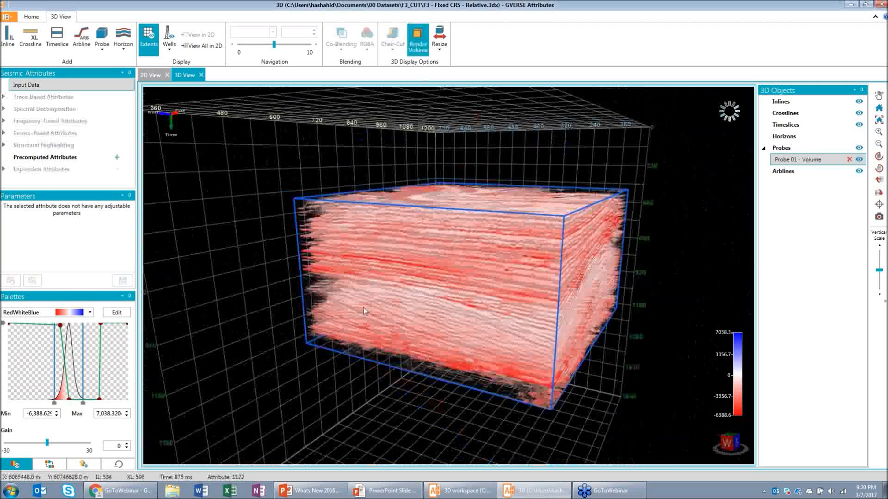
pyautogui.moveTo(363, 311); pyautogui.dragTo(416, 316)
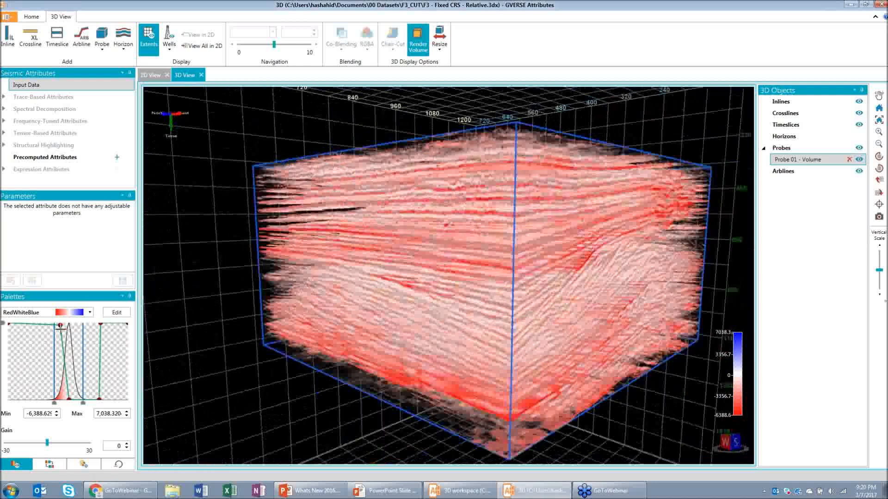
# Lower the opacity curve's peak slightly, inspect the volume, and reset its palette and opacity to the defaults
pyautogui.moveTo(60, 326); pyautogui.dragTo(59, 332)
pyautogui.moveTo(305, 278); pyautogui.dragTo(263, 169)
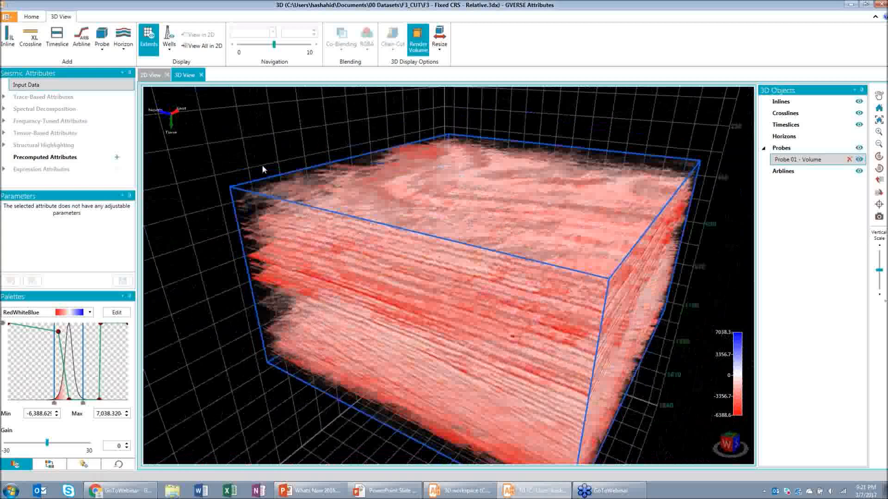
pyautogui.click(118, 465)
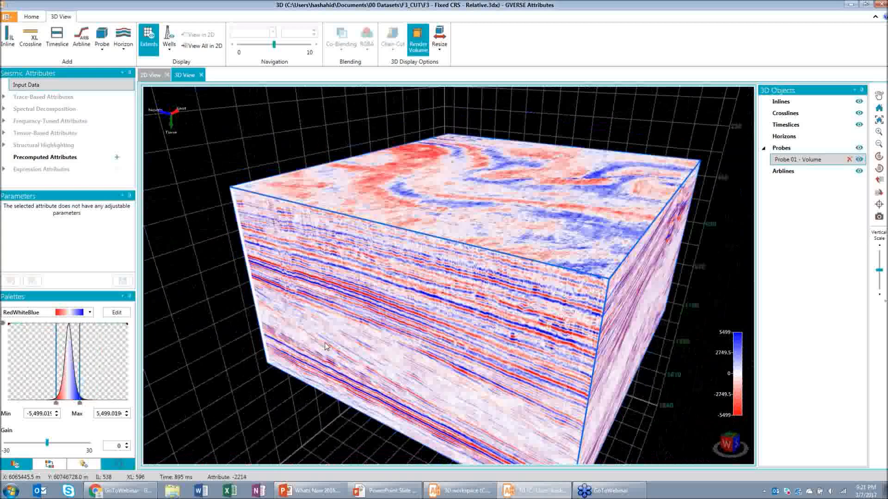
pyautogui.moveTo(326, 346); pyautogui.dragTo(366, 310)
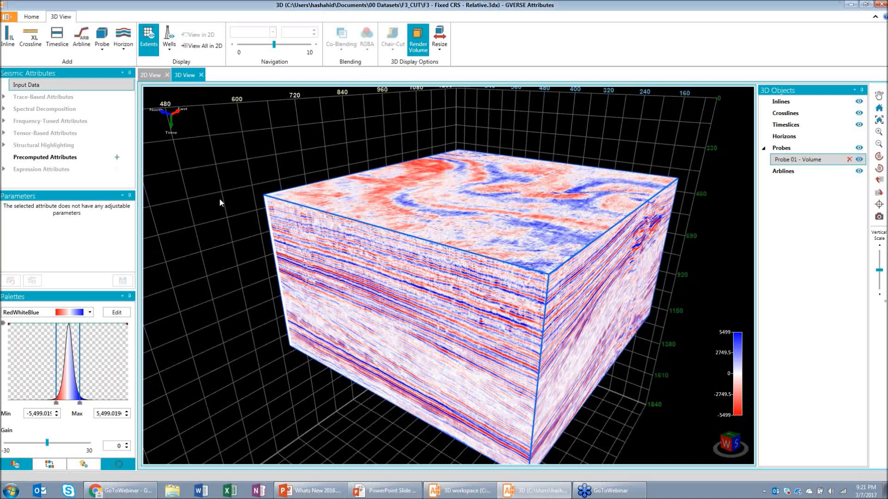
# Import the file F3BLOCK_4Byte - TraceBased - Average Energy.3dx as a precomputed attribute
pyautogui.click(117, 157)
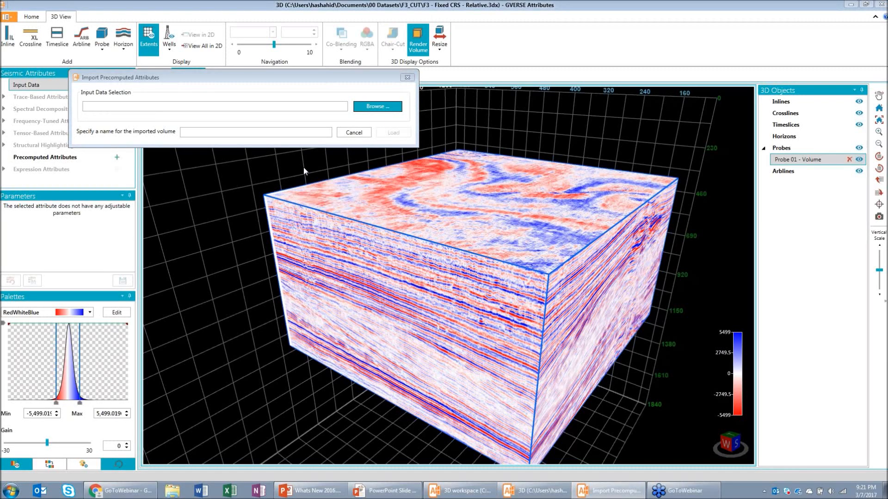
pyautogui.click(377, 107)
pyautogui.click(273, 156)
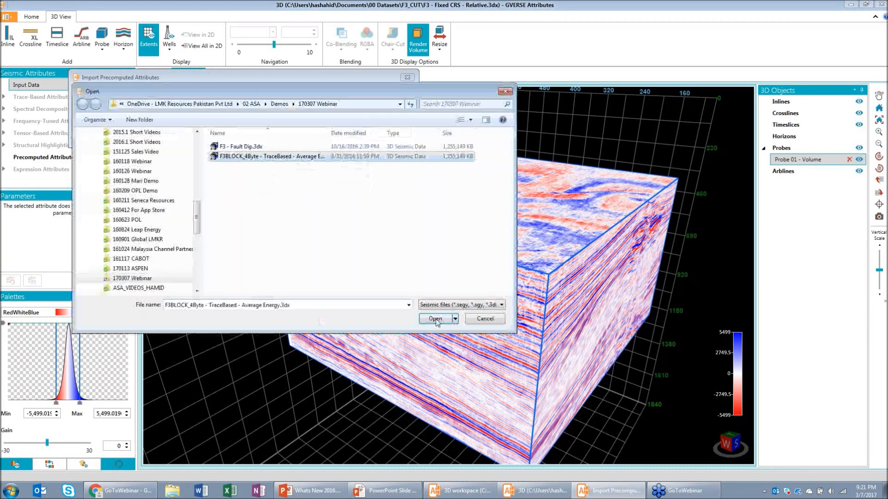
pyautogui.click(435, 319)
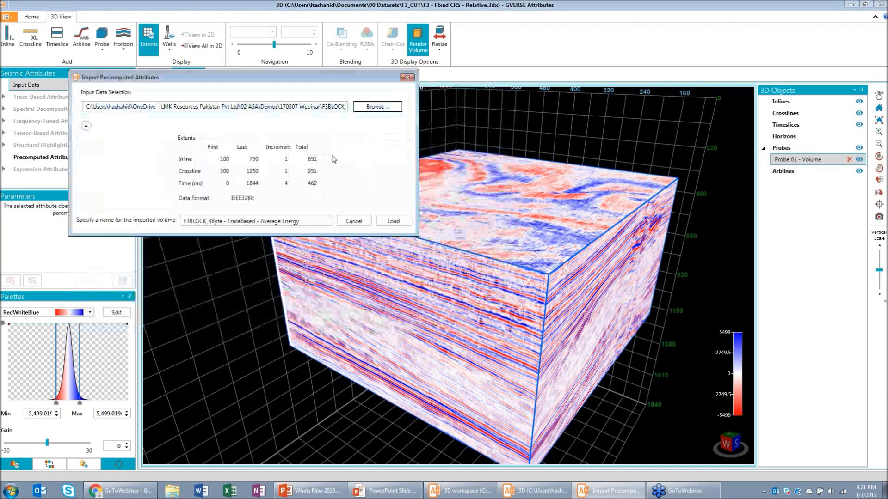
pyautogui.click(387, 222)
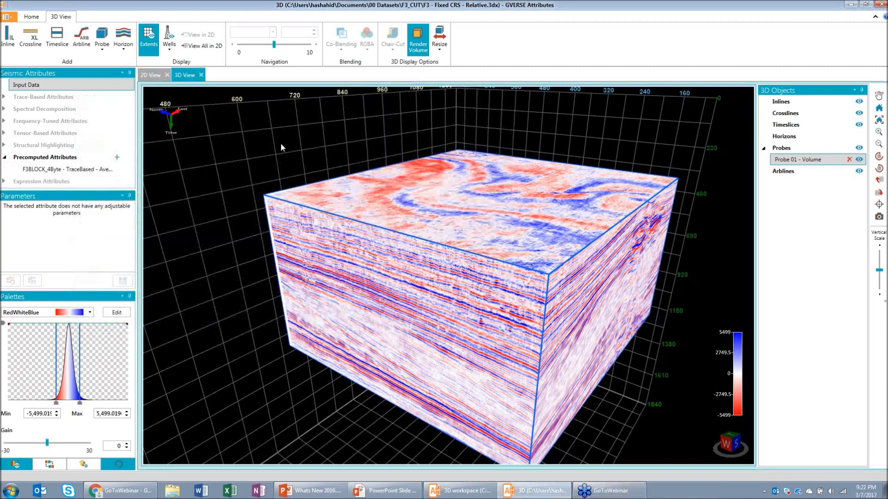
# Add an inline to the 3D scene at IL 249 and hide the Probe 01 volume
pyautogui.scroll(-3, 281, 147)
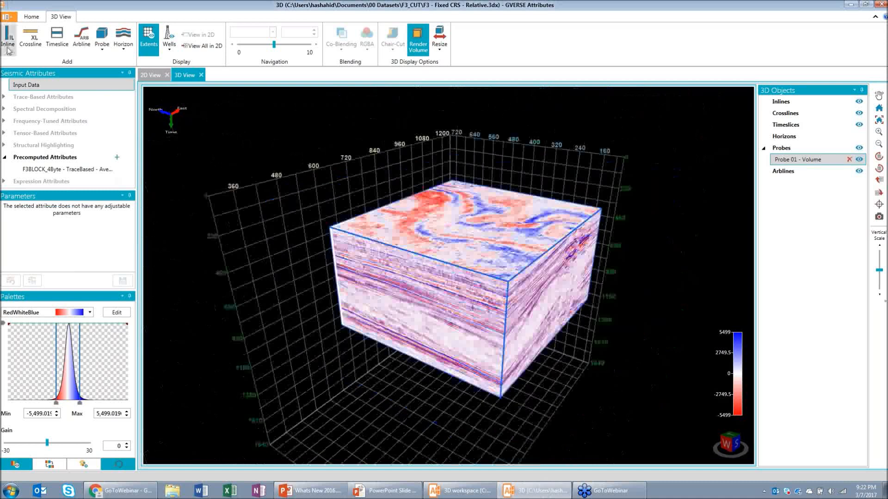
pyautogui.click(8, 48)
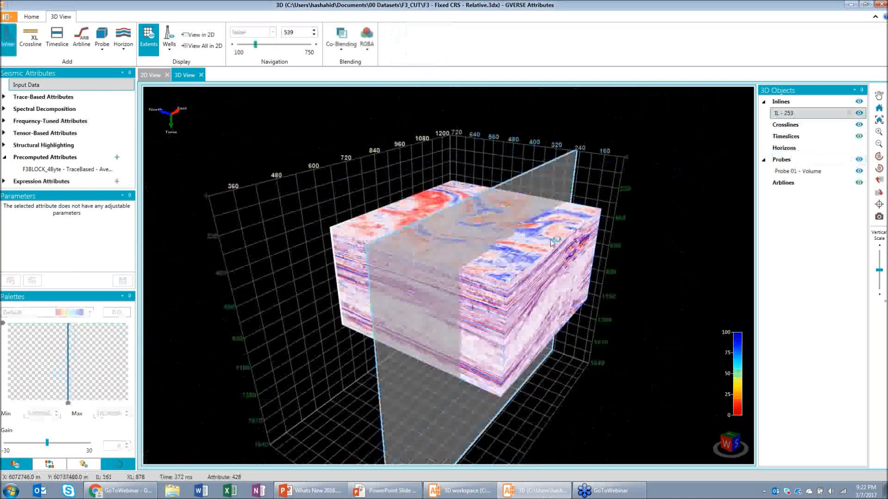
pyautogui.click(408, 250)
pyautogui.moveTo(407, 246); pyautogui.dragTo(601, 250)
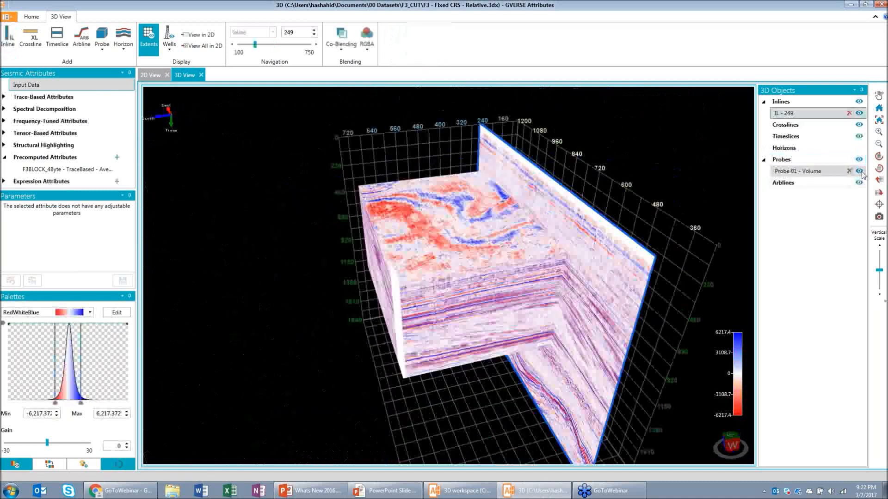
pyautogui.click(858, 171)
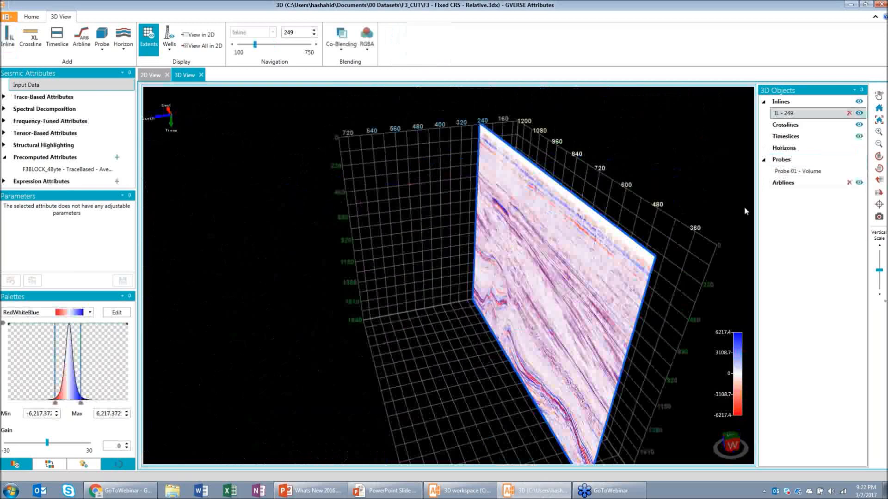
pyautogui.moveTo(744, 210); pyautogui.dragTo(578, 218)
# Compute the trace-based Instantaneous Amplitude on the inline, switch it to Average Energy, and examine the section up close
pyautogui.click(4, 98)
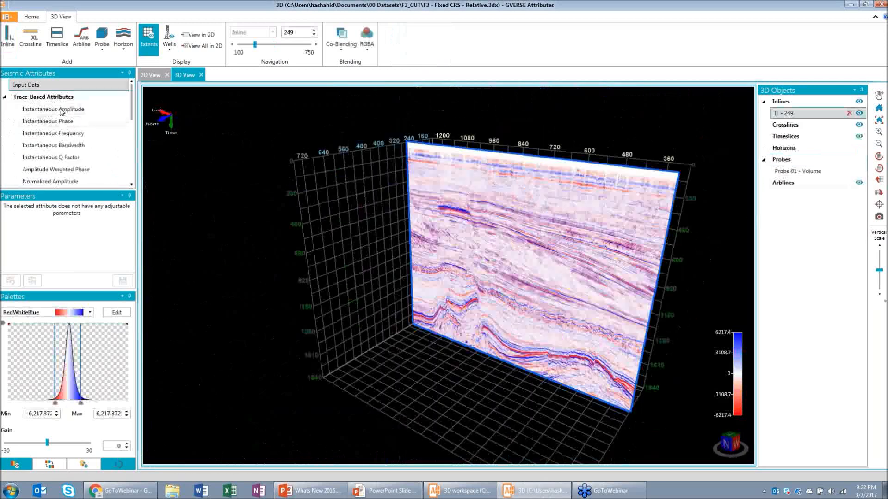
pyautogui.click(62, 109)
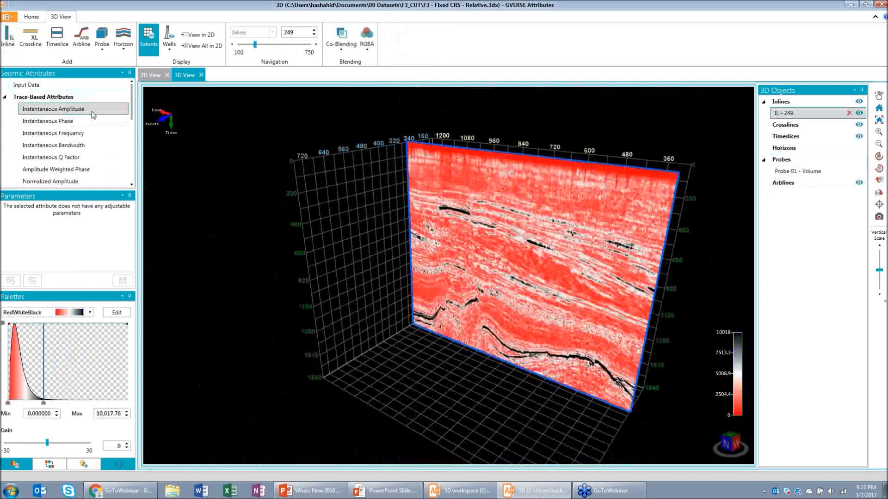
pyautogui.moveTo(132, 110); pyautogui.dragTo(132, 142)
pyautogui.click(72, 158)
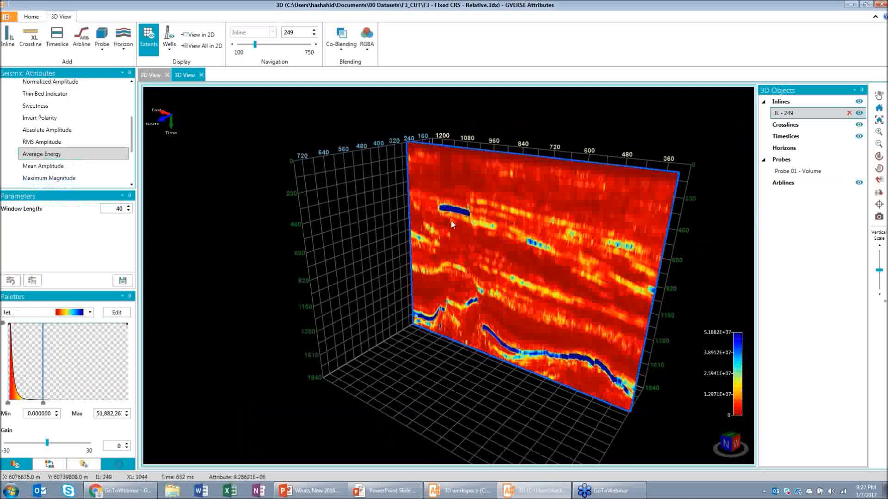
pyautogui.scroll(2, 450, 220)
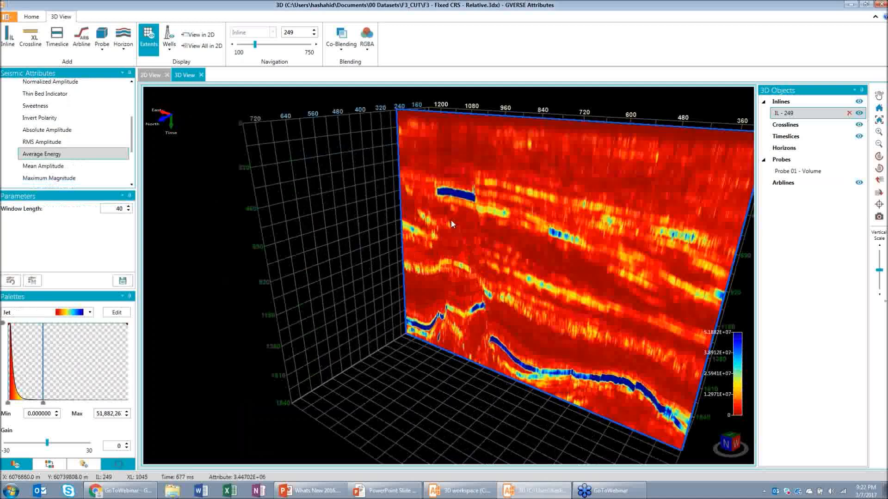
pyautogui.scroll(2, 492, 197)
pyautogui.scroll(1, 492, 198)
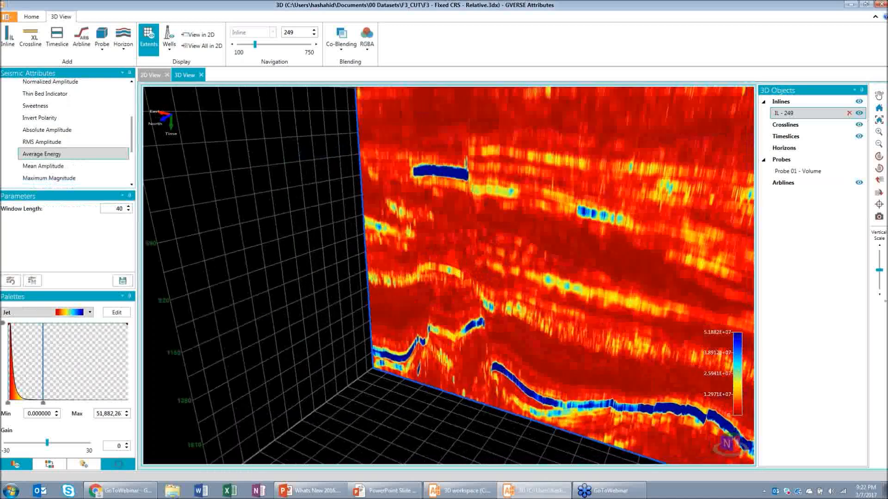
# Set up a volume export of Average Energy with default parameters, added to the current workspace, and close it without generating
pyautogui.moveTo(133, 141); pyautogui.dragTo(140, 165)
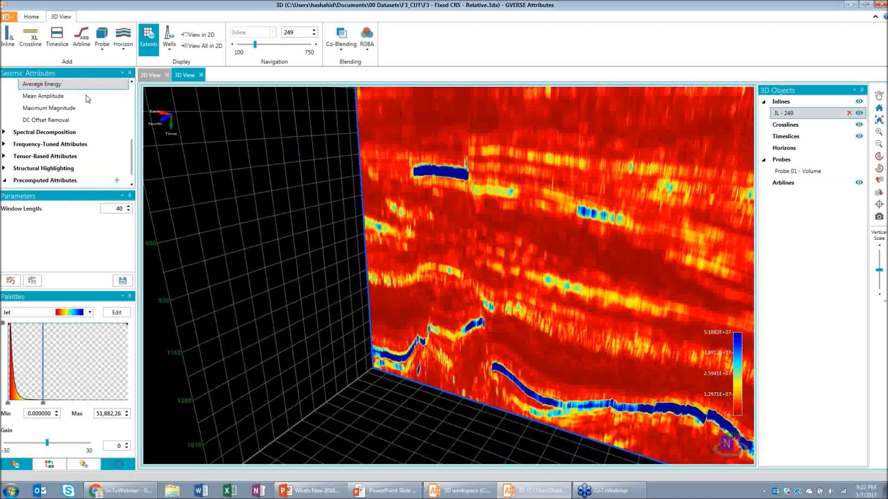
pyautogui.click(32, 17)
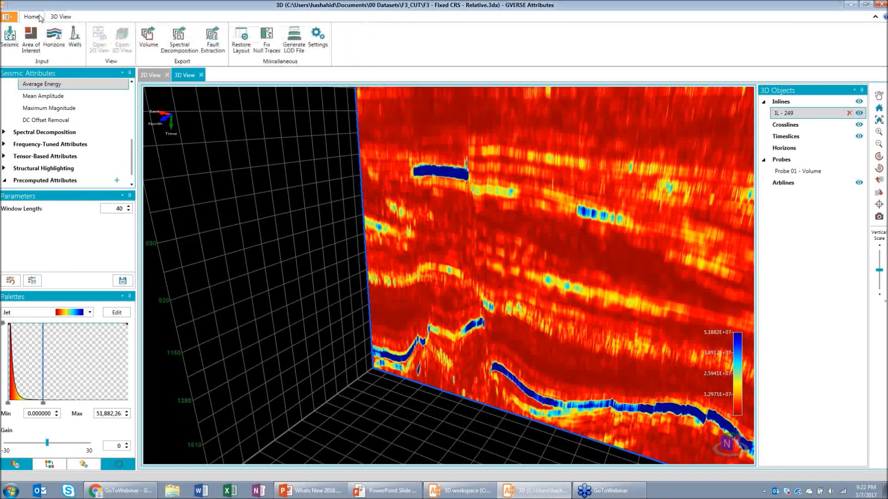
pyautogui.click(148, 42)
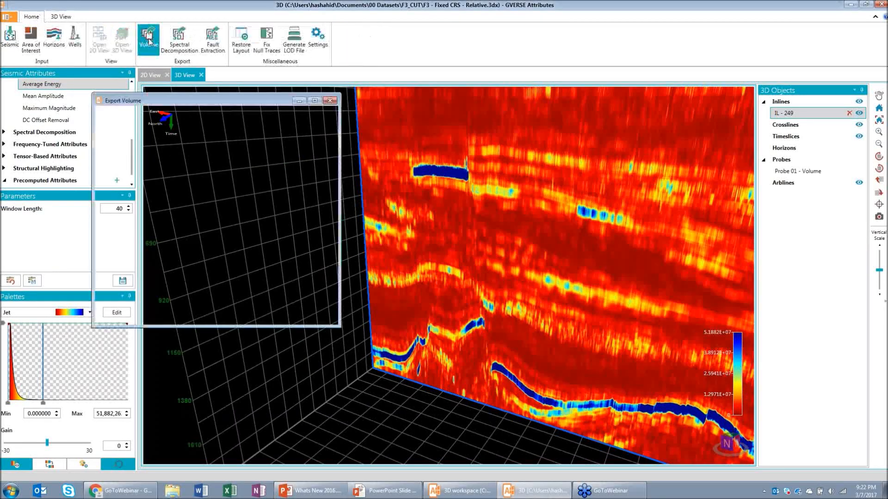
pyautogui.click(123, 228)
pyautogui.scroll(-1, 178, 258)
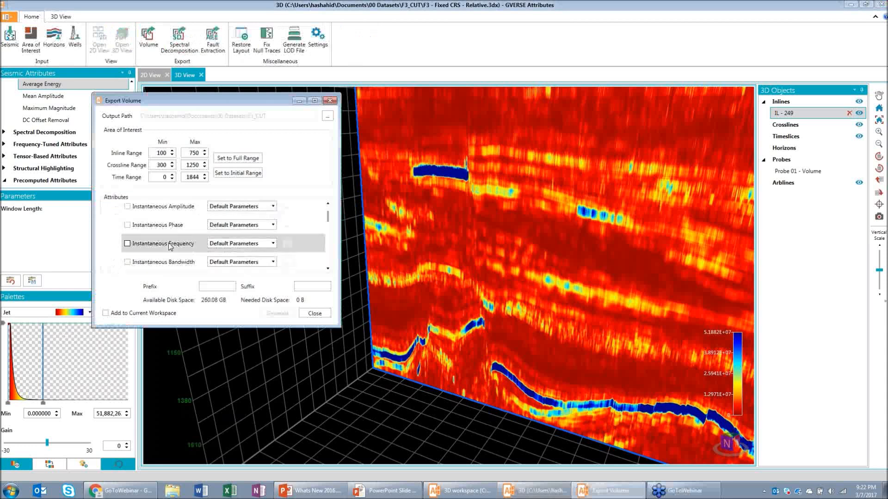
pyautogui.scroll(-4, 170, 246)
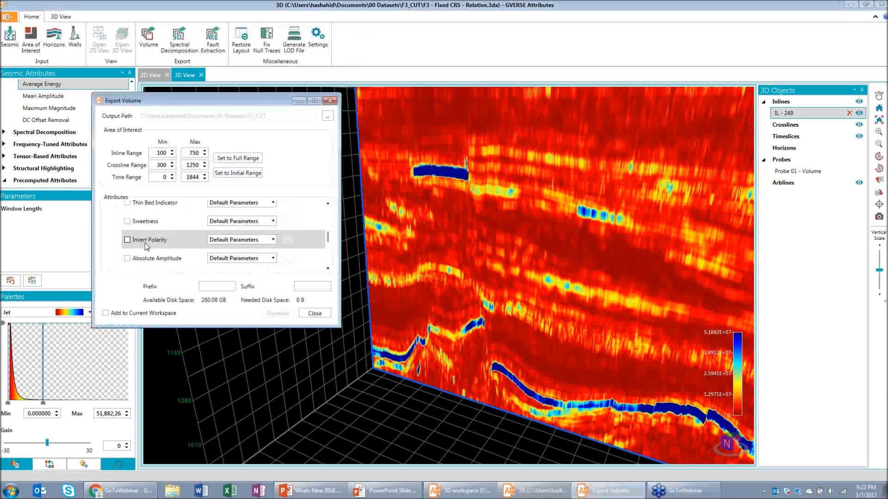
pyautogui.scroll(3, 162, 240)
pyautogui.scroll(-3, 166, 244)
pyautogui.scroll(-4, 165, 244)
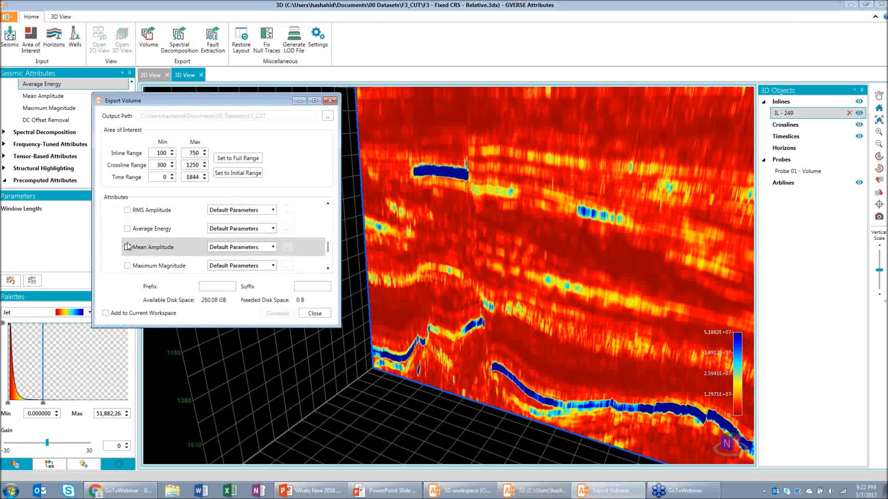
pyautogui.click(127, 228)
pyautogui.click(130, 314)
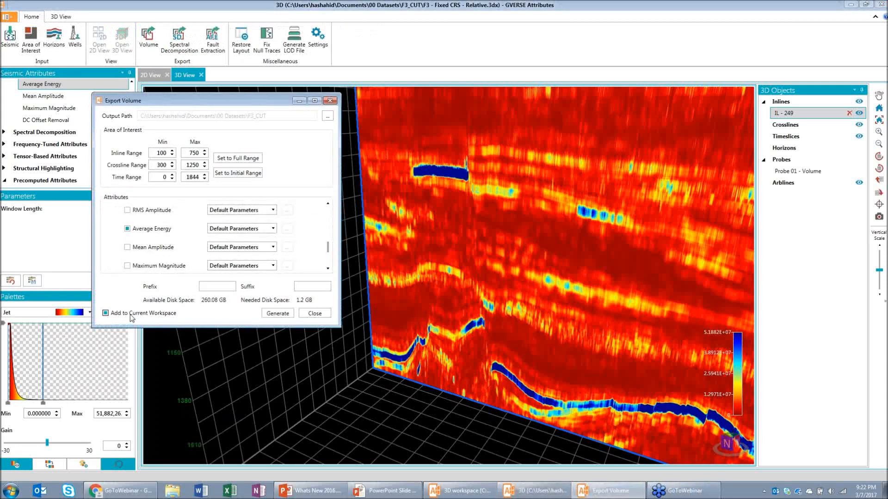
pyautogui.click(309, 314)
# Display the precomputed F3BLOCK_4Byte - TraceBased - Average Energy attribute on inline 249 and inspect the whole section
pyautogui.click(117, 181)
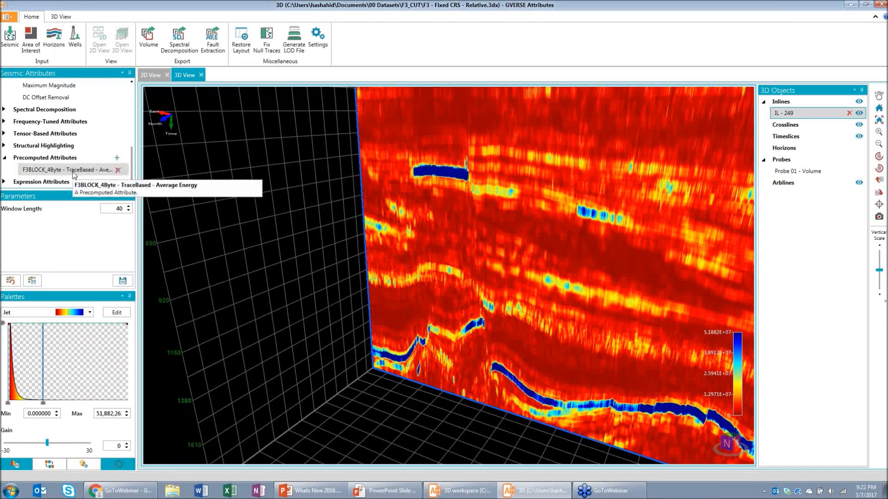
pyautogui.click(73, 171)
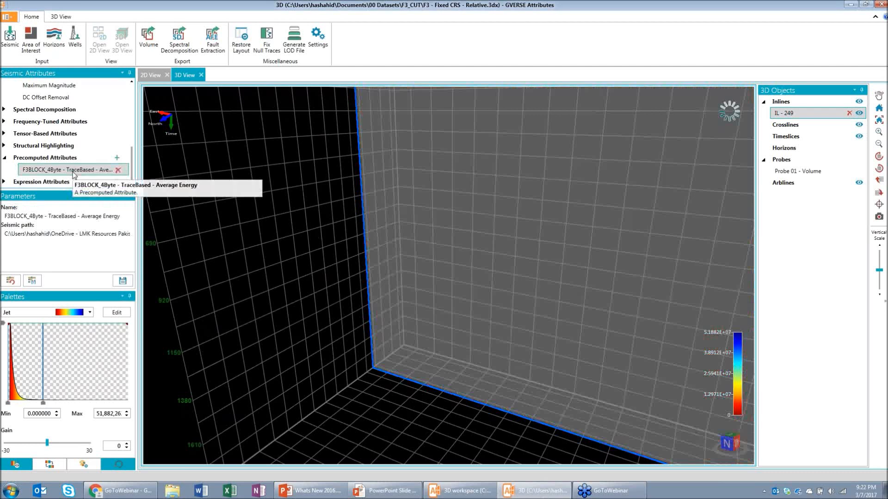
pyautogui.scroll(-1, 432, 218)
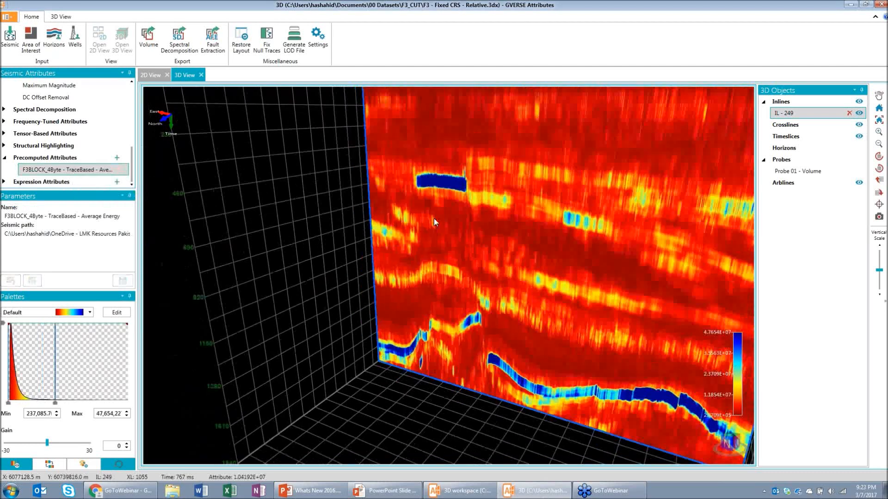
pyautogui.scroll(-3, 434, 218)
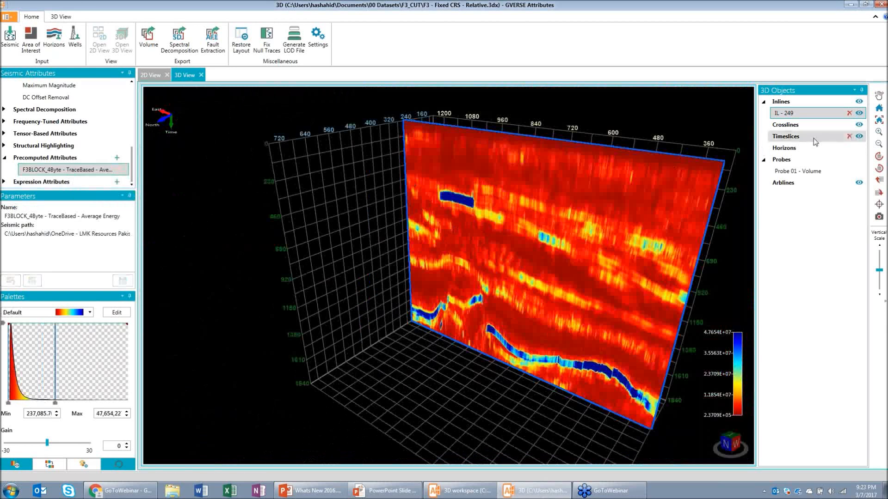
# Show the Probe 01 volume in place of the inline and switch its data to the precomputed Average Energy attribute
pyautogui.click(859, 113)
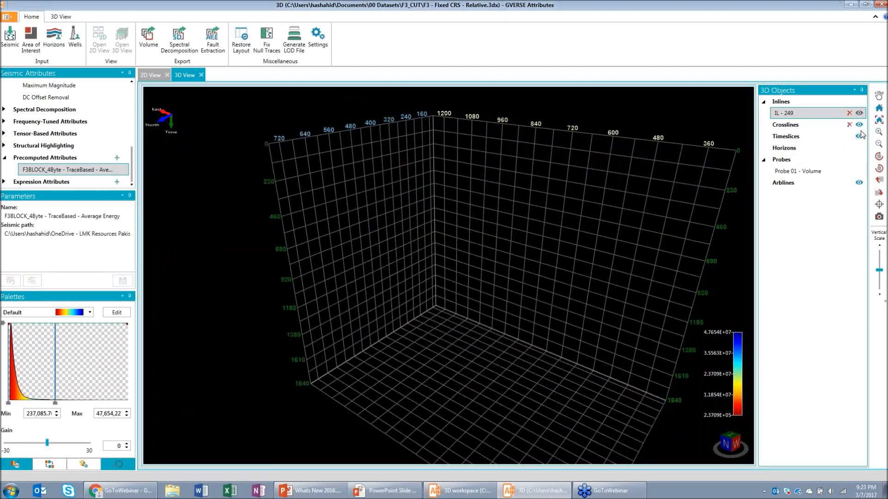
pyautogui.click(858, 171)
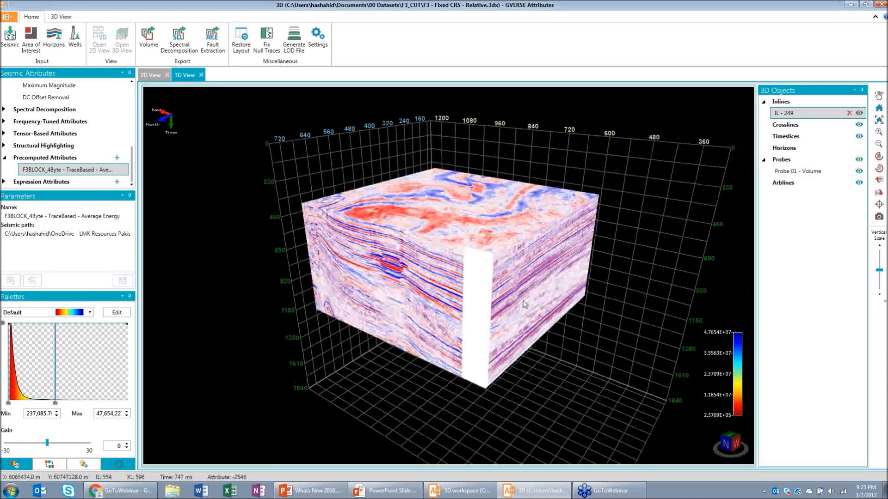
pyautogui.click(525, 304)
pyautogui.click(67, 170)
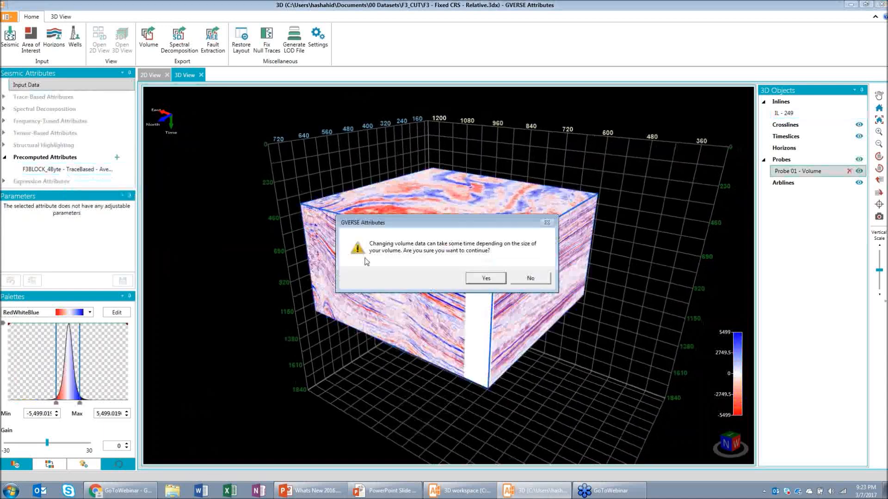
pyautogui.click(476, 281)
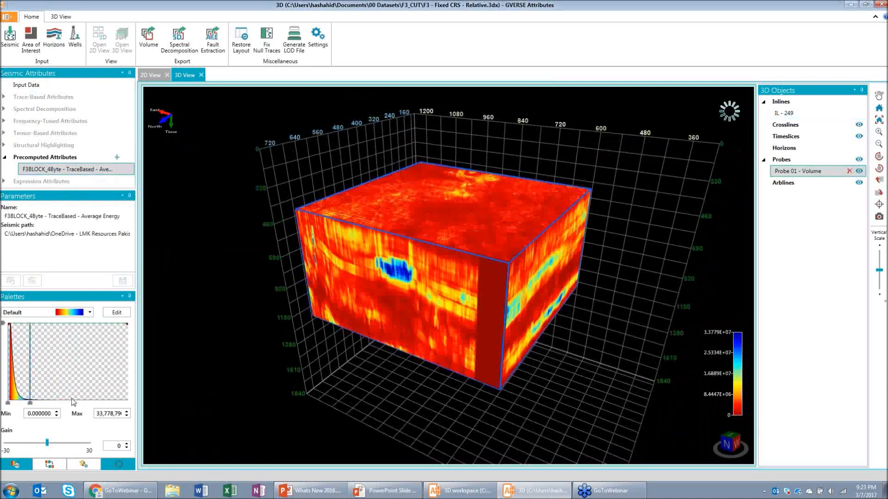
# Apply the TEJ palette to the Probe 01 volume and raise the upper end of its color range to about 47.46 million
pyautogui.click(72, 312)
pyautogui.scroll(-7, 65, 337)
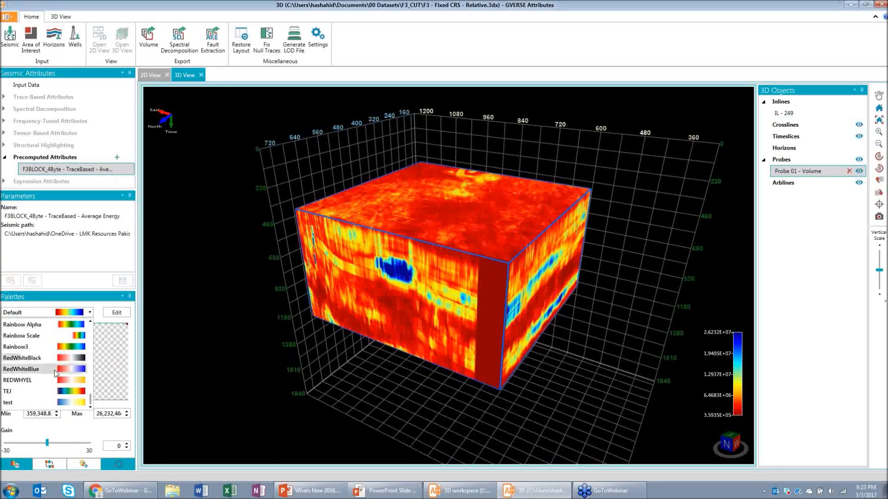
pyautogui.click(54, 396)
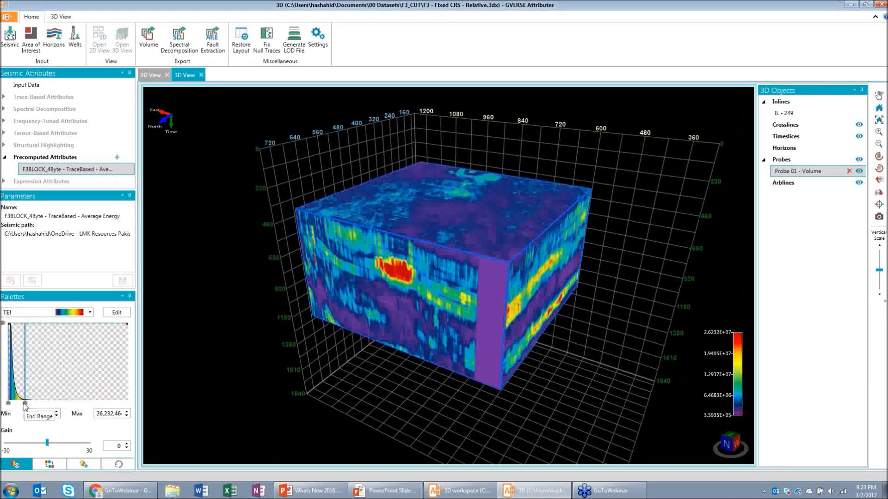
pyautogui.moveTo(25, 403); pyautogui.dragTo(38, 403)
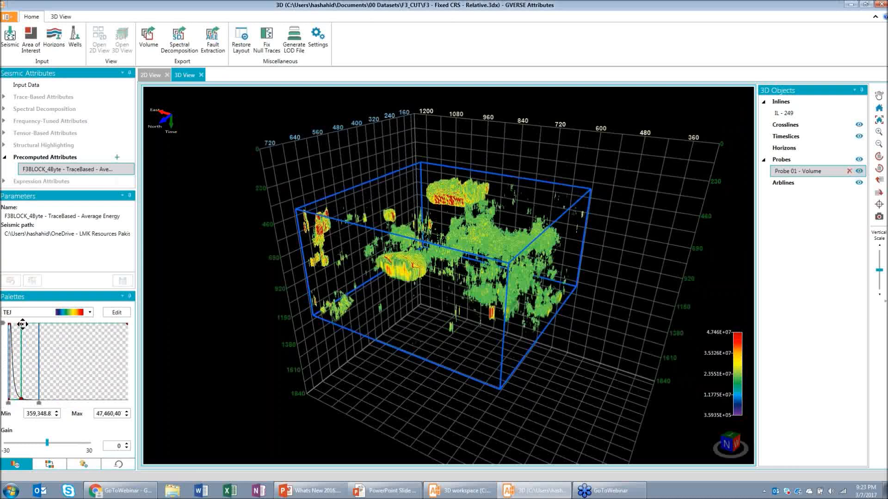
# Reshape the opacity curve of the rendered probe to isolate the high Average Energy bodies and inspect them from several angles
pyautogui.moveTo(23, 324); pyautogui.dragTo(33, 334)
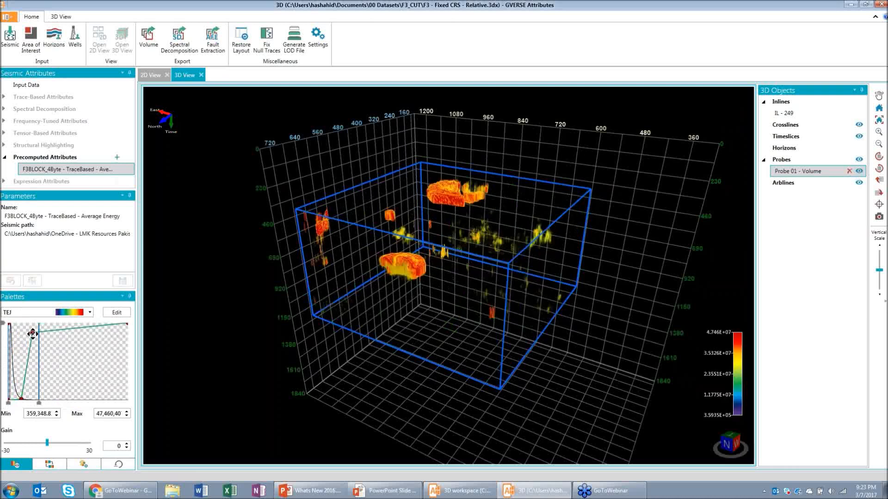
pyautogui.moveTo(508, 262); pyautogui.dragTo(504, 285)
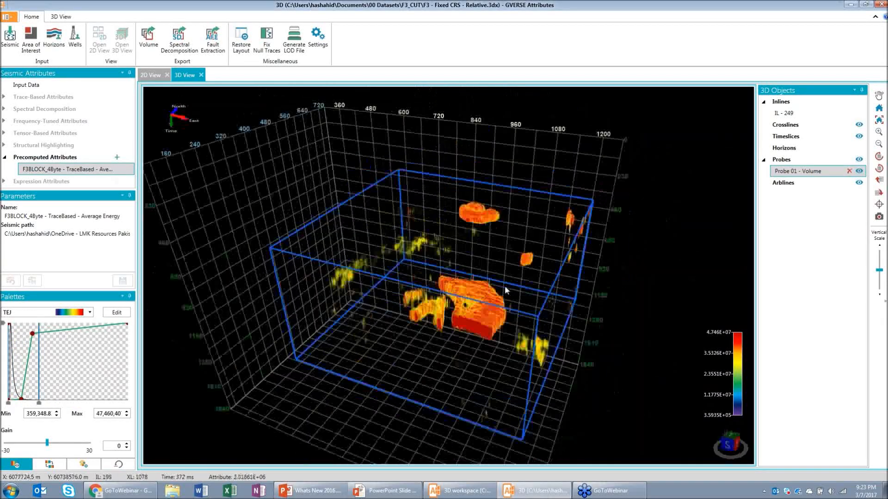
pyautogui.moveTo(437, 313); pyautogui.dragTo(499, 352)
pyautogui.moveTo(216, 346); pyautogui.dragTo(311, 331)
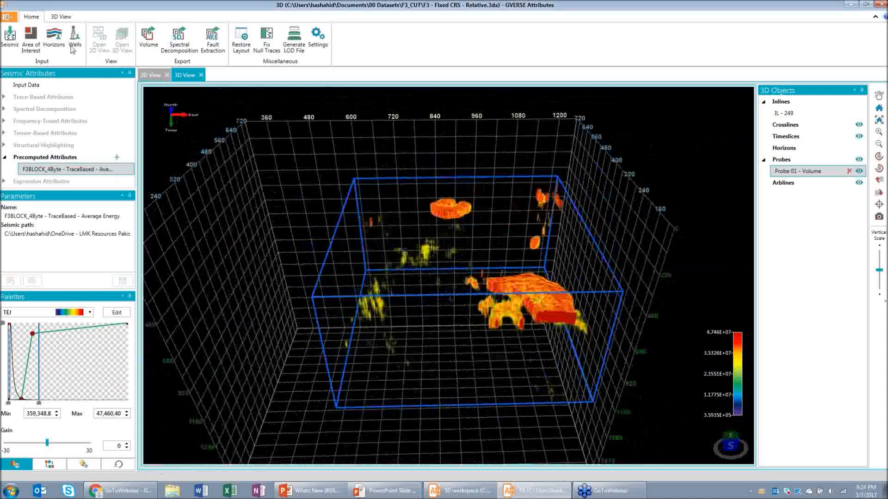
pyautogui.click(60, 16)
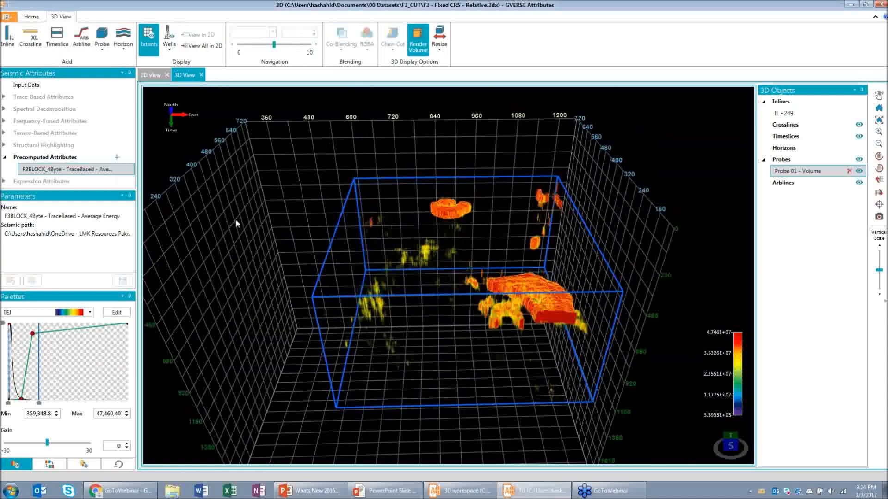
pyautogui.moveTo(239, 222); pyautogui.dragTo(251, 220)
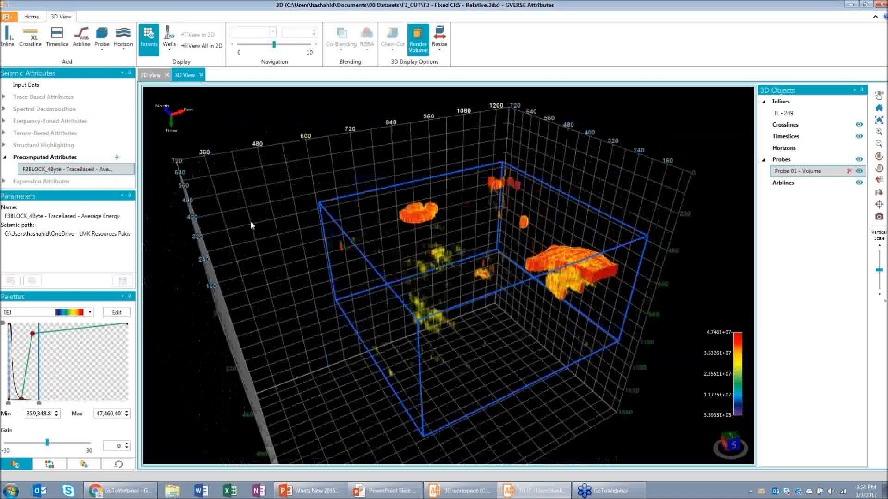
# Switch to the F3BLOCK_4Byte workspace and lower the low-value part of the Average Energy probe's opacity curve to make weak energy more transparent
pyautogui.click(471, 495)
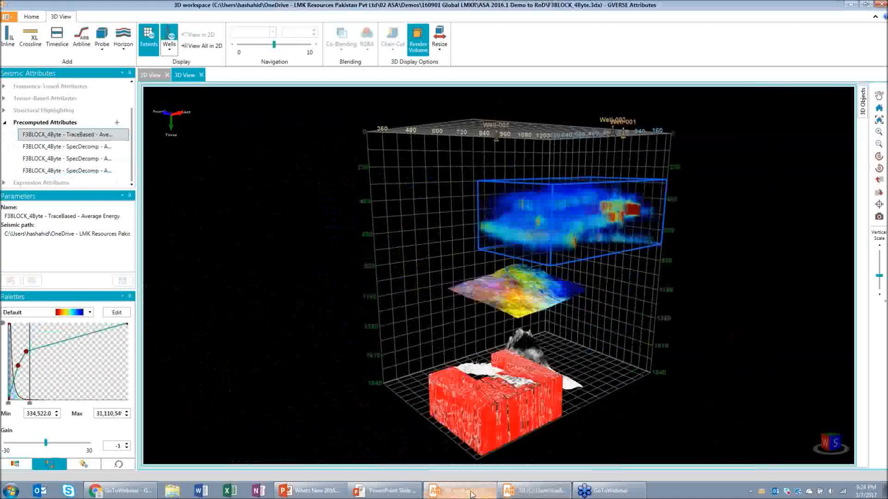
pyautogui.moveTo(386, 241); pyautogui.dragTo(614, 333)
pyautogui.scroll(3, 614, 369)
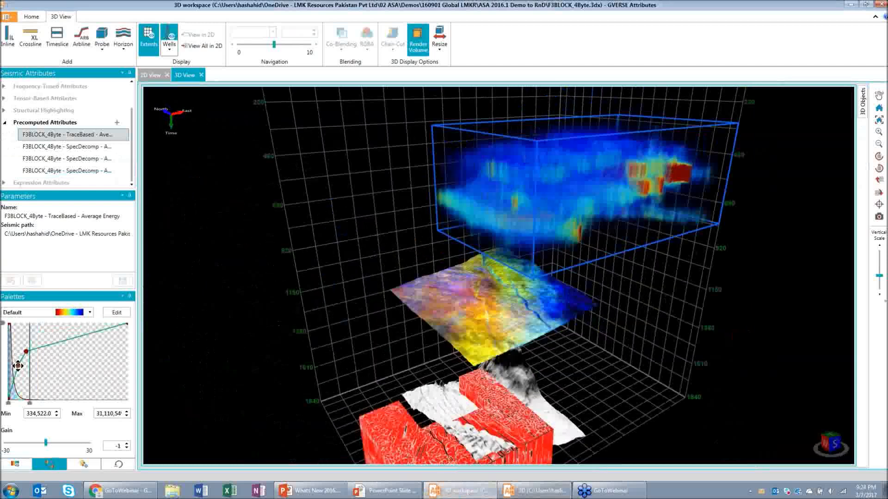
pyautogui.moveTo(18, 365); pyautogui.dragTo(23, 382)
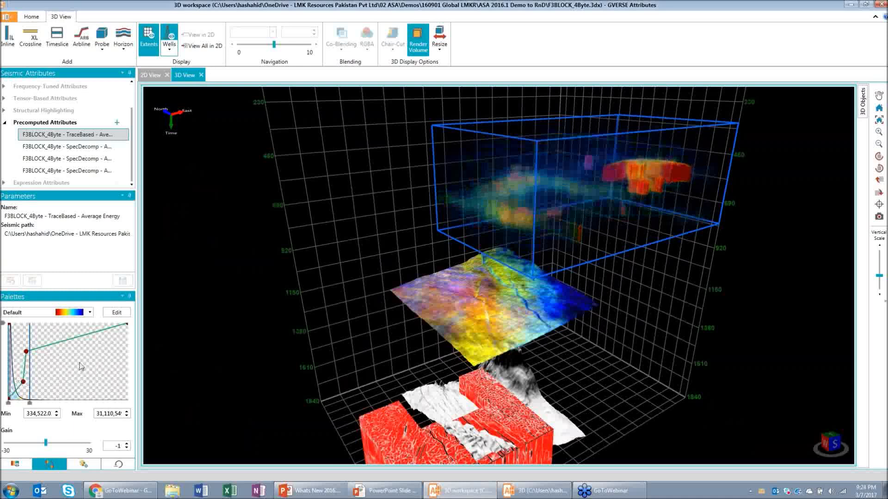
# Examine the Semblance horizon together with the chair-cut Enhanced Semblance probe, selecting each and viewing them from different angles
pyautogui.moveTo(721, 217); pyautogui.dragTo(573, 303)
pyautogui.click(330, 285)
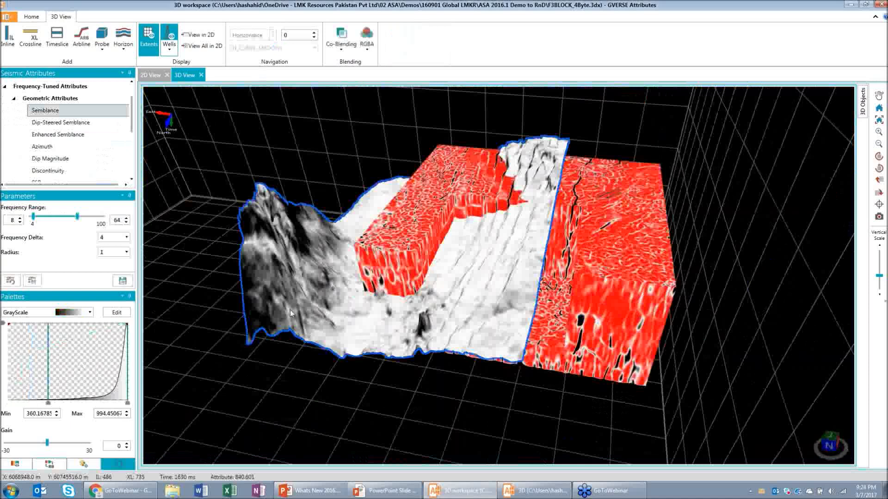
pyautogui.moveTo(290, 314); pyautogui.dragTo(74, 155)
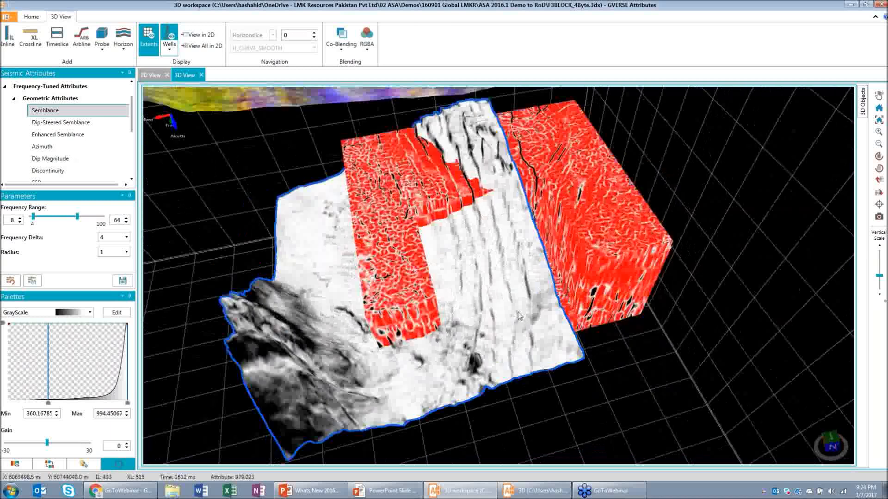
pyautogui.moveTo(517, 312); pyautogui.dragTo(476, 277)
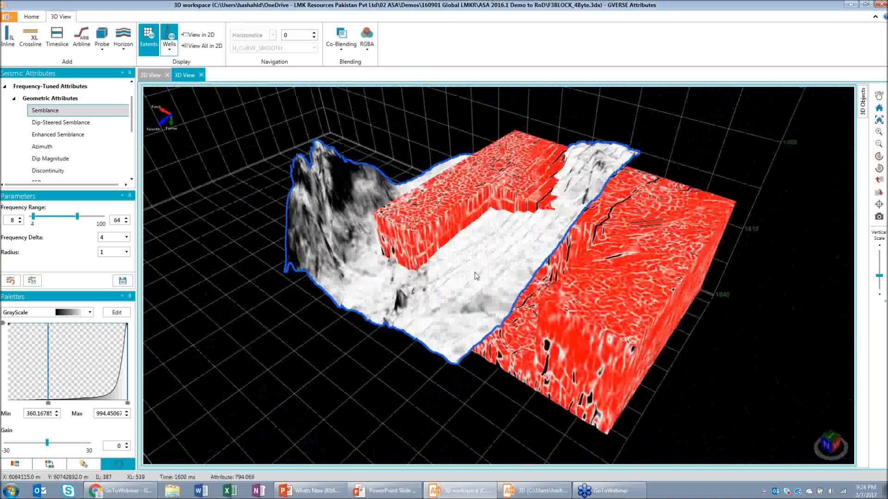
pyautogui.click(69, 135)
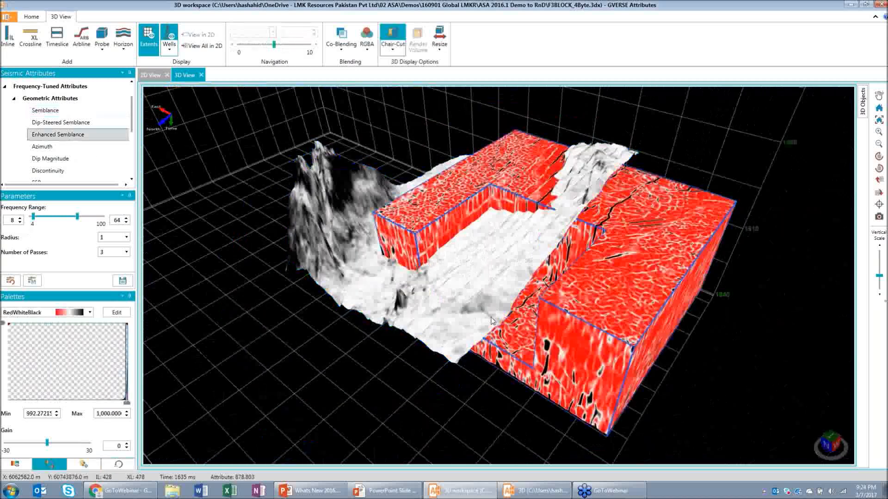
pyautogui.moveTo(492, 317); pyautogui.dragTo(430, 281)
pyautogui.scroll(3, 510, 267)
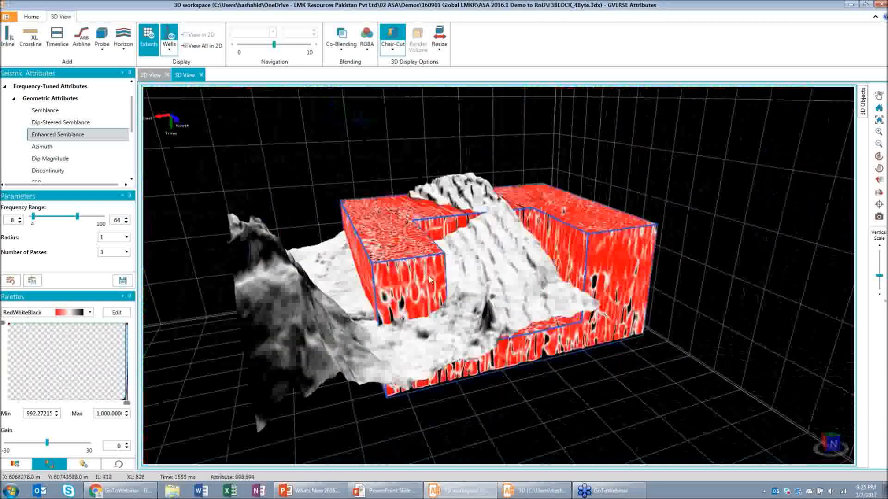
# Select the RGB-blended spectral decomposition horizon above the probe and examine its channel features up close from several sides
pyautogui.scroll(-3, 430, 281)
pyautogui.moveTo(462, 172); pyautogui.dragTo(463, 250, button='middle')
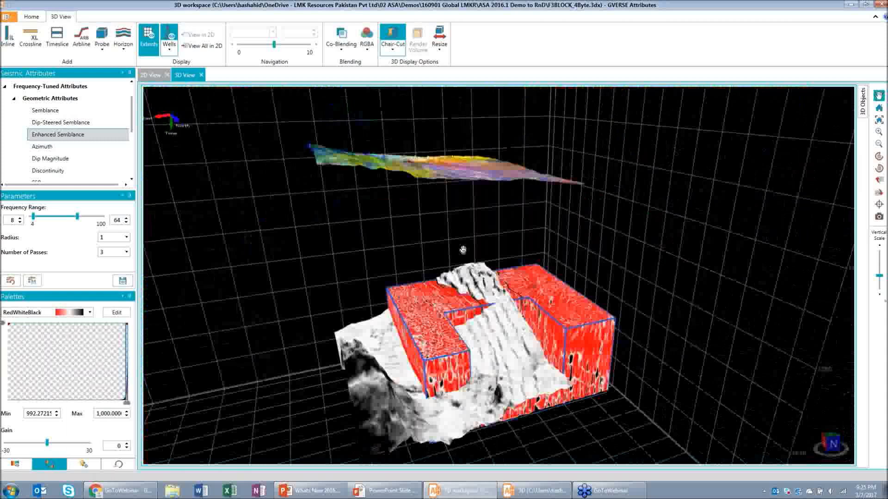
pyautogui.moveTo(463, 250); pyautogui.dragTo(448, 298)
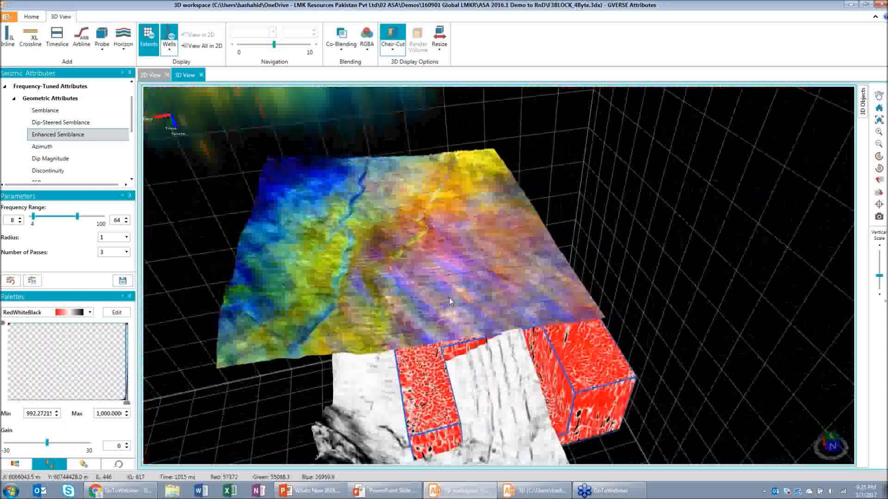
pyautogui.click(448, 298)
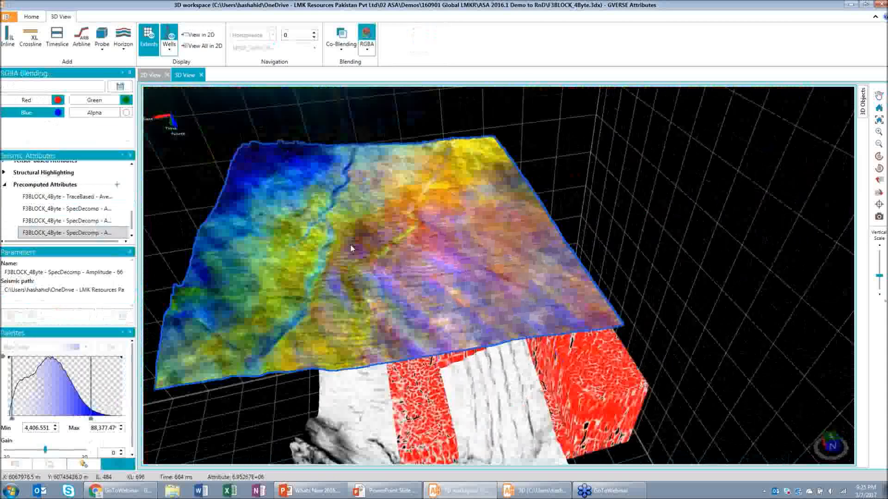
pyautogui.moveTo(352, 248); pyautogui.dragTo(240, 264)
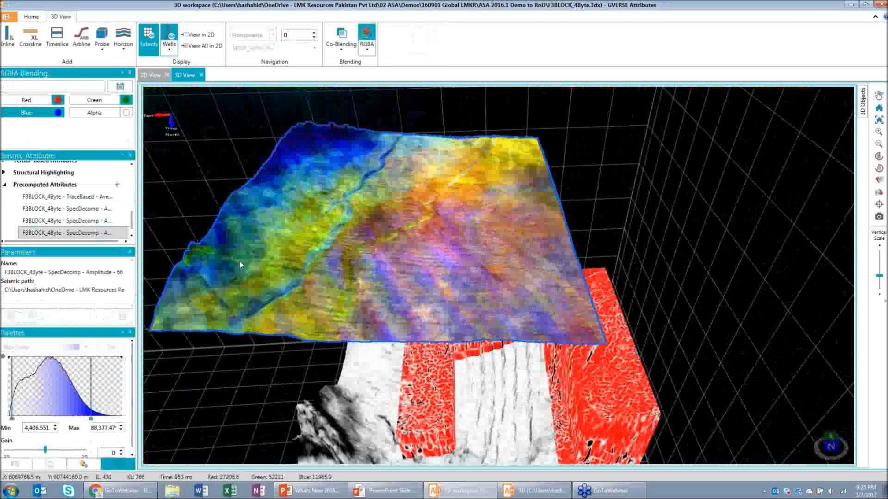
pyautogui.scroll(5, 571, 165)
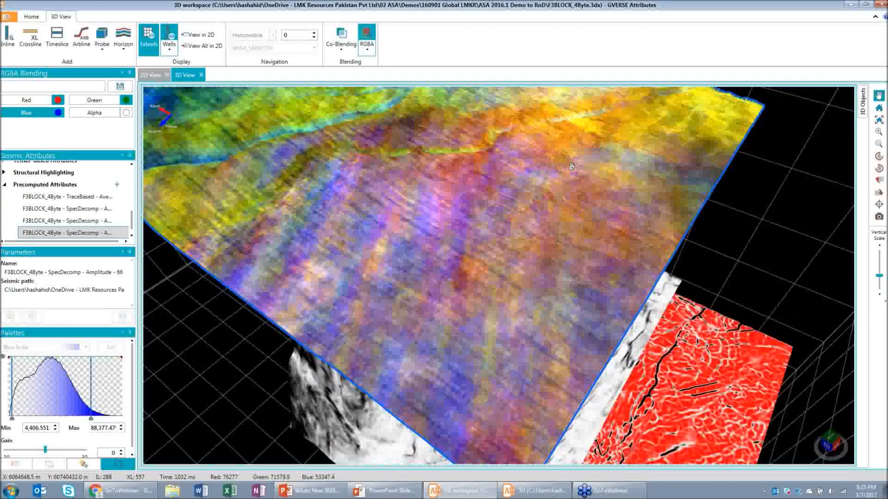
pyautogui.moveTo(571, 166); pyautogui.dragTo(630, 308)
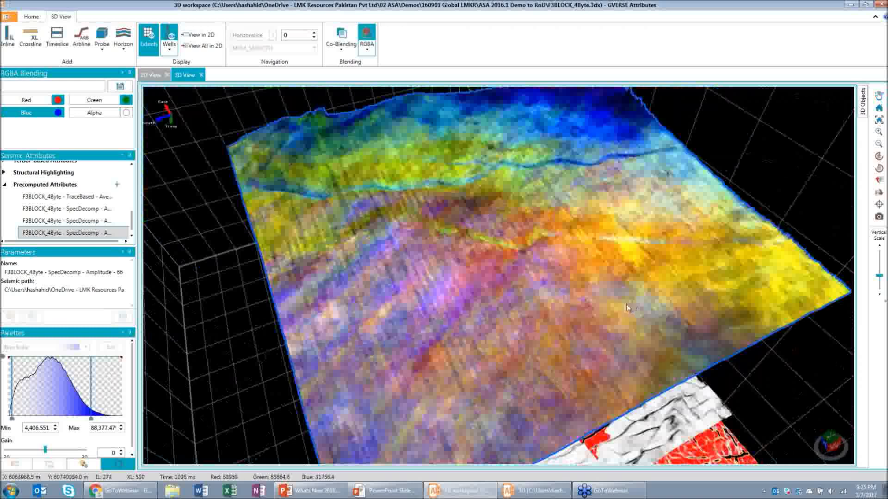
pyautogui.moveTo(626, 305); pyautogui.dragTo(624, 331)
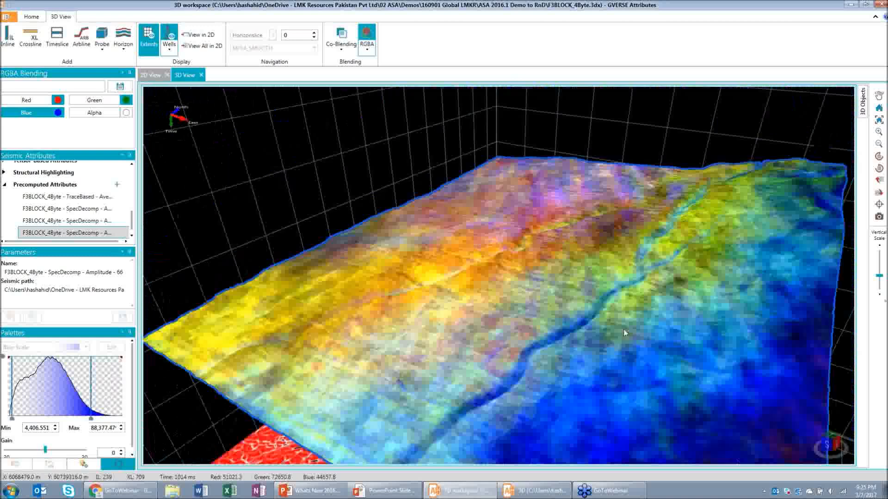
# Return to the F3 - Fixed CRS - Relative workspace, show inline 249 instead of the probe, and compute Instantaneous Amplitude on it
pyautogui.click(518, 493)
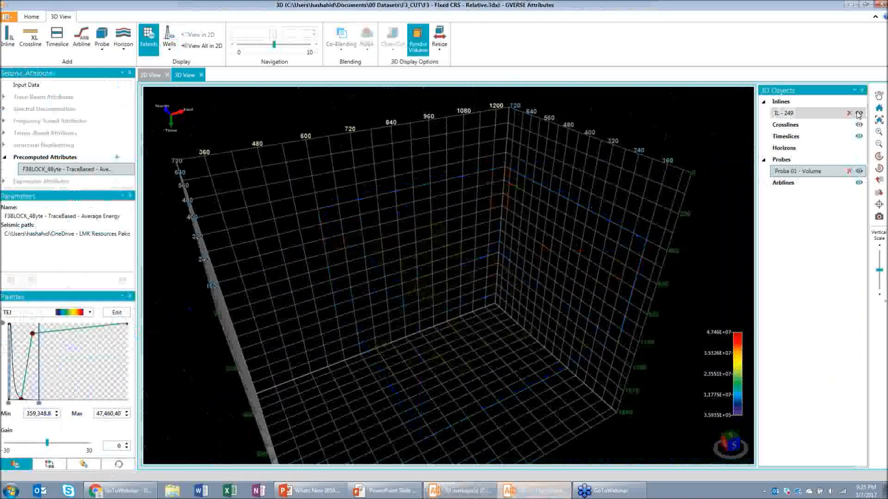
pyautogui.click(859, 114)
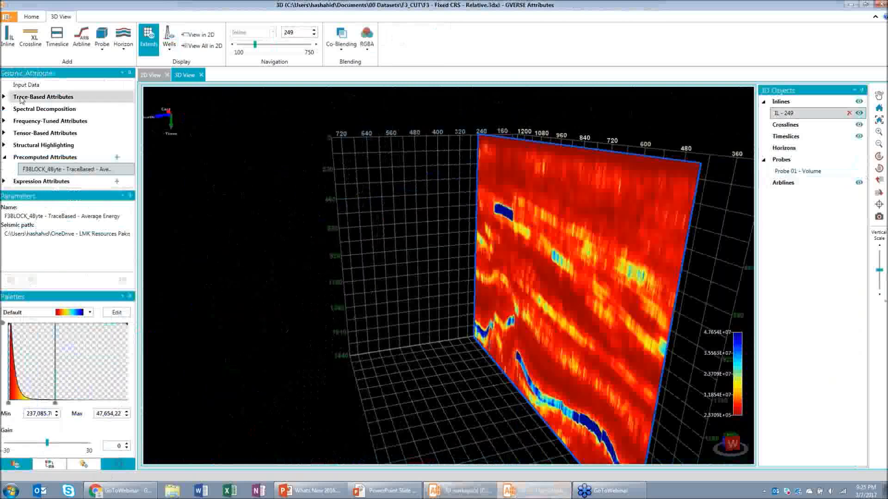
pyautogui.doubleClick(43, 97)
pyautogui.click(66, 111)
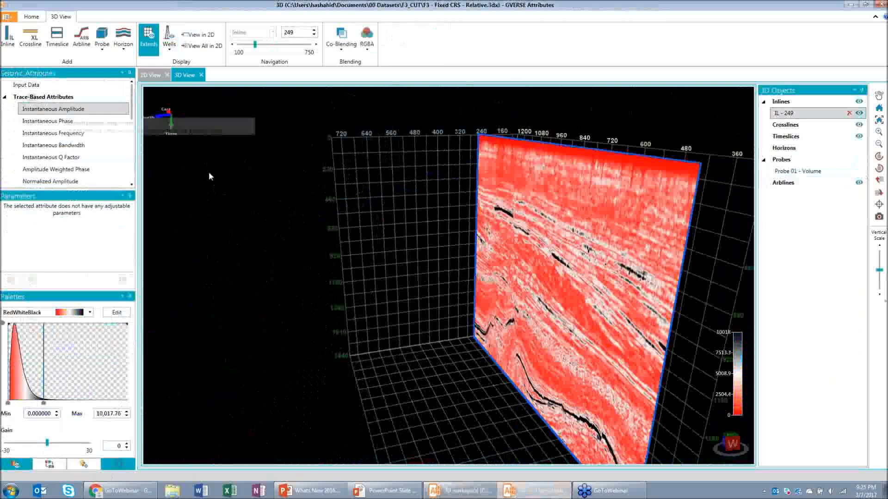
pyautogui.moveTo(209, 173); pyautogui.dragTo(240, 187)
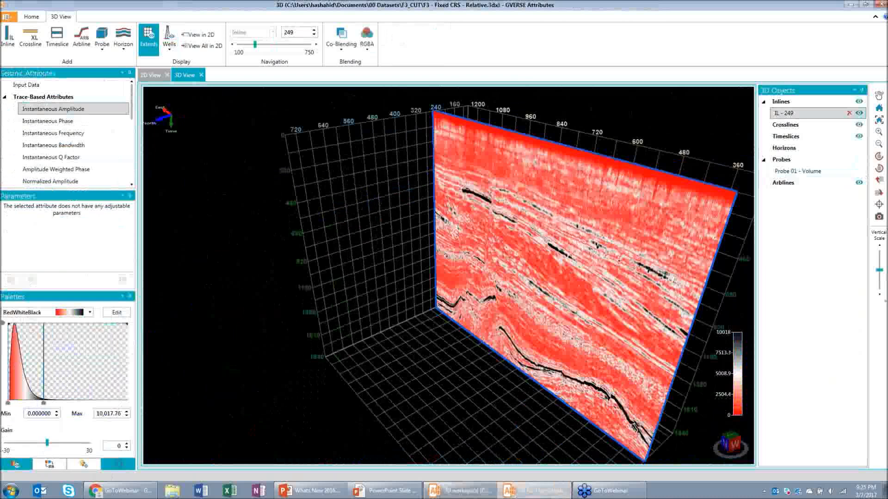
# Add crossline 1008 to the 3D scene and compute Instantaneous Amplitude on it
pyautogui.click(30, 37)
pyautogui.click(401, 224)
pyautogui.click(38, 108)
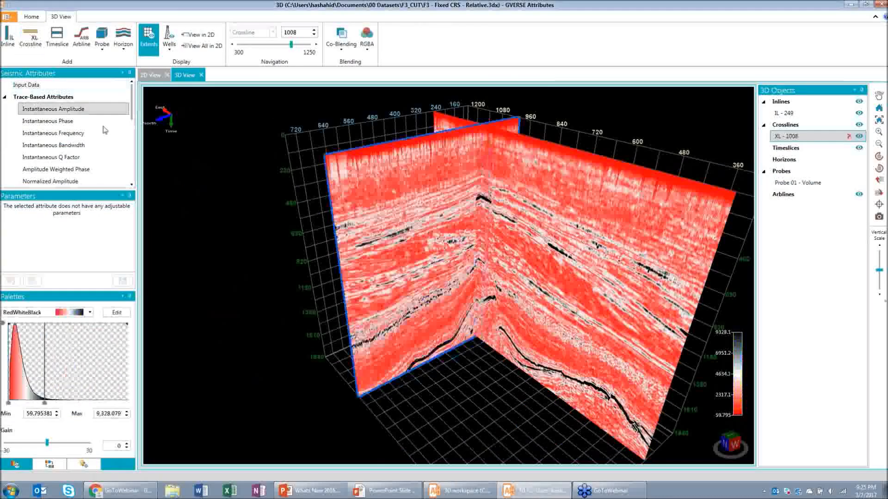
# Add a timeslice at 528 ms to the scene with the Instantaneous Amplitude attribute
pyautogui.click(58, 38)
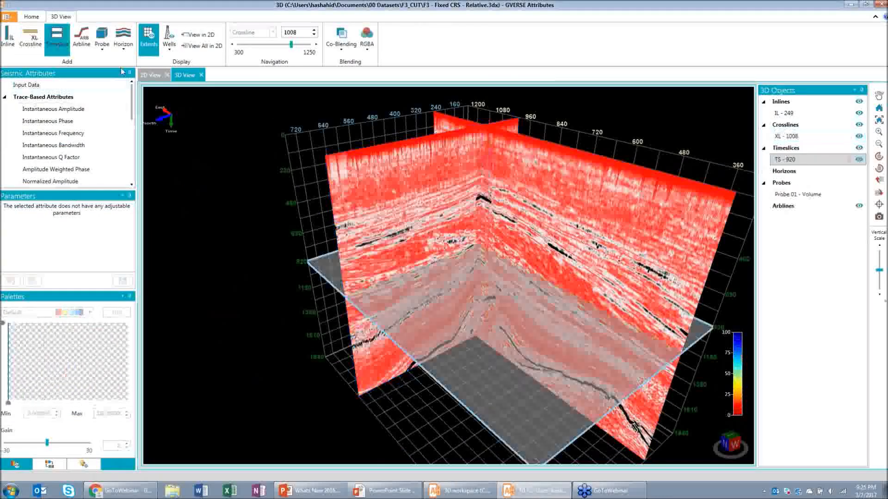
pyautogui.click(417, 223)
pyautogui.click(388, 248)
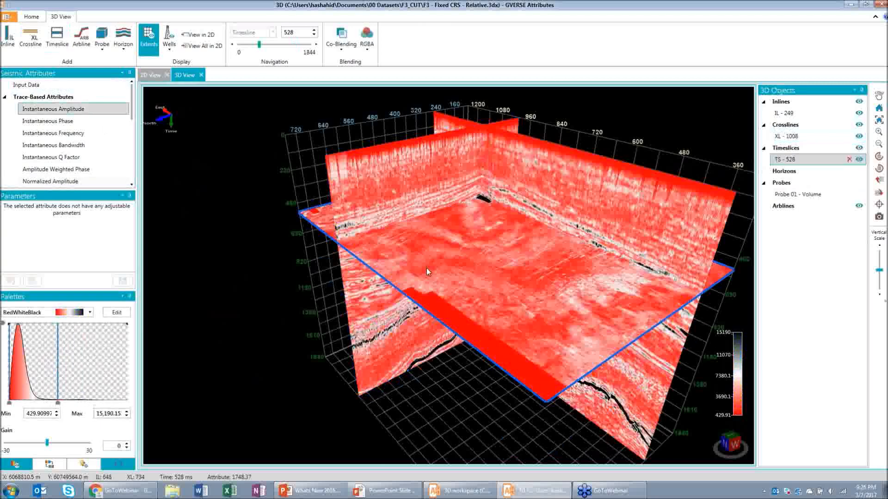
# Open the inline, crossline and timeslice together in the 2D viewer, replacing its existing data, and enlarge the inline 249 section
pyautogui.moveTo(427, 268); pyautogui.dragTo(467, 280)
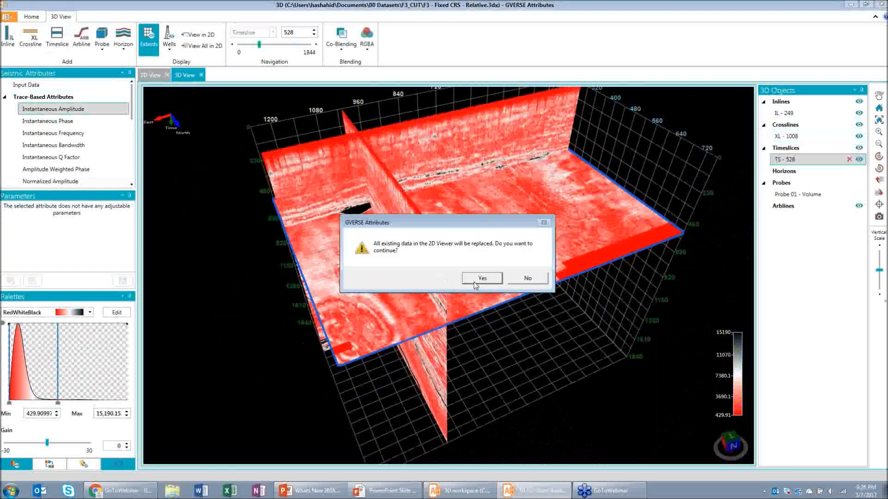
pyautogui.click(474, 281)
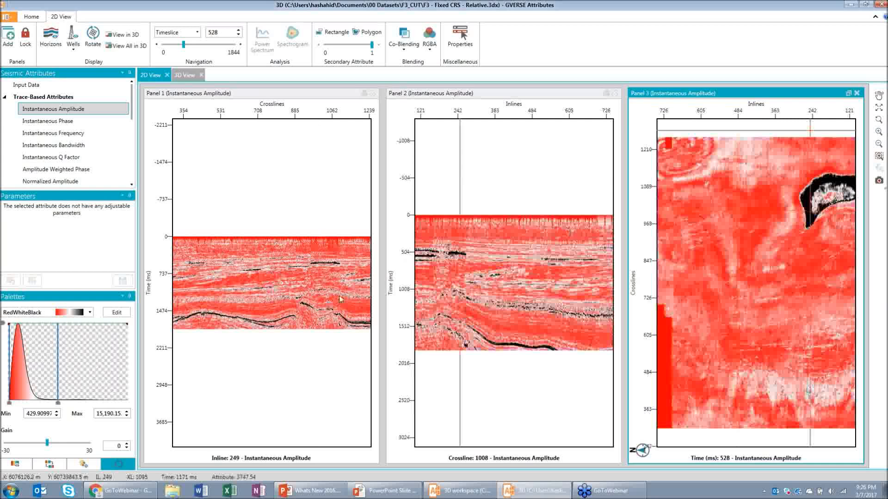
pyautogui.click(513, 256)
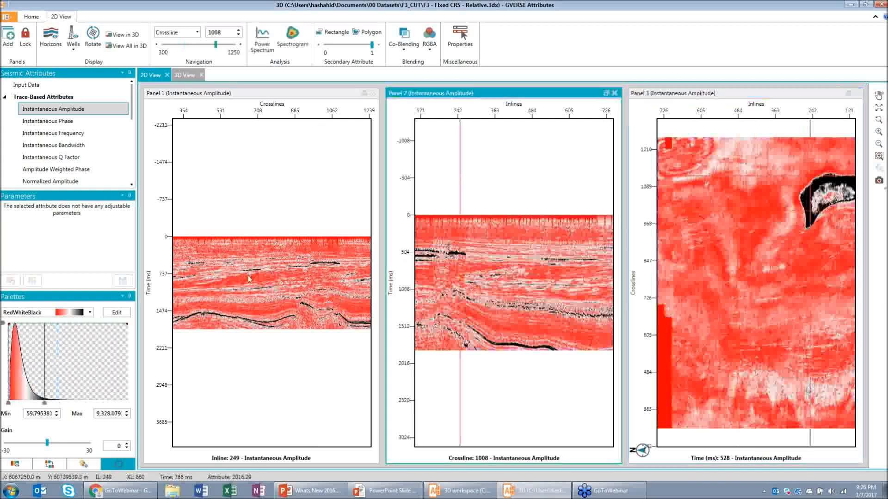
pyautogui.click(303, 274)
pyautogui.scroll(1, 303, 274)
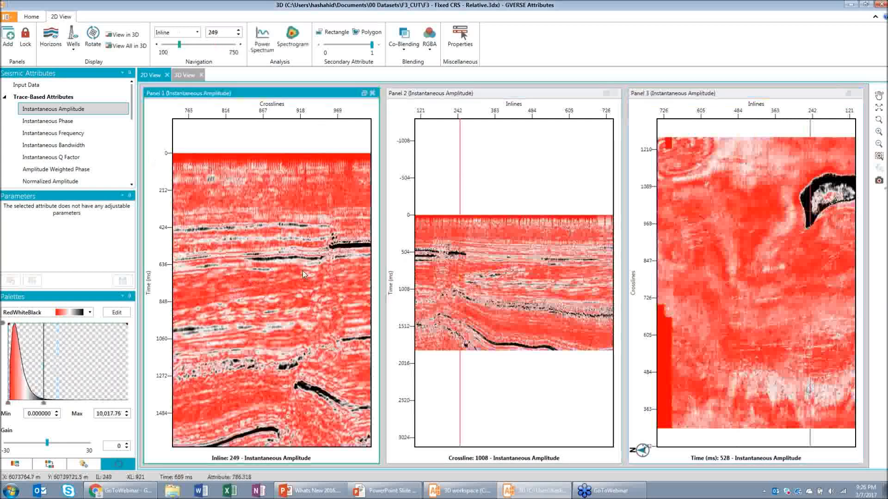
pyautogui.scroll(1, 303, 273)
pyautogui.scroll(1, 316, 280)
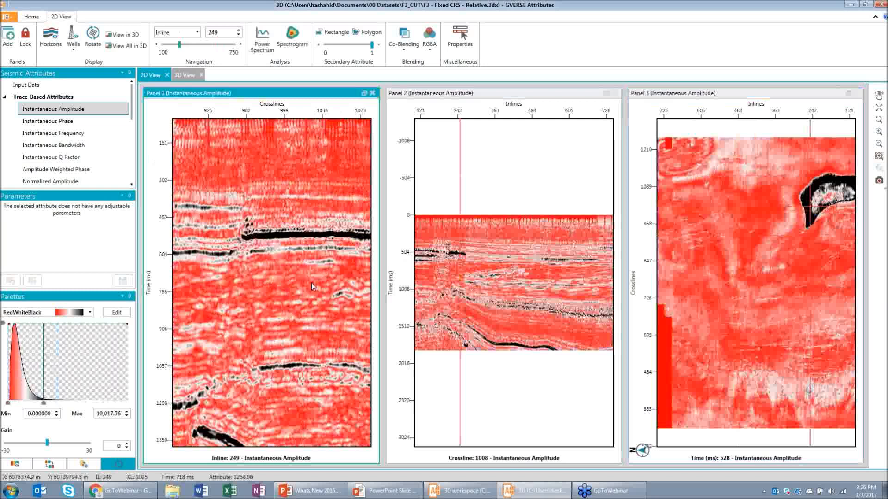
# Enlarge the crossline 1008 section around the bright event and move the inline section in the first panel to inline 177
pyautogui.moveTo(311, 283); pyautogui.dragTo(284, 291)
pyautogui.scroll(1, 461, 277)
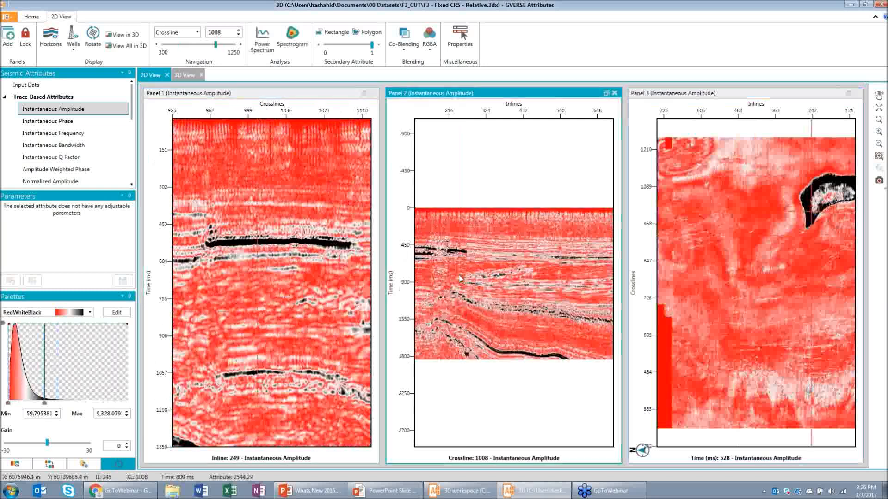
pyautogui.scroll(2, 460, 278)
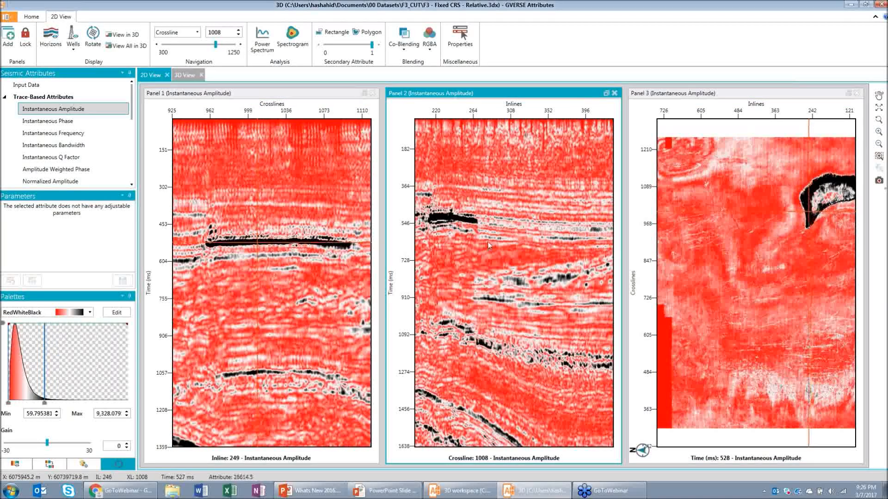
pyautogui.click(254, 181)
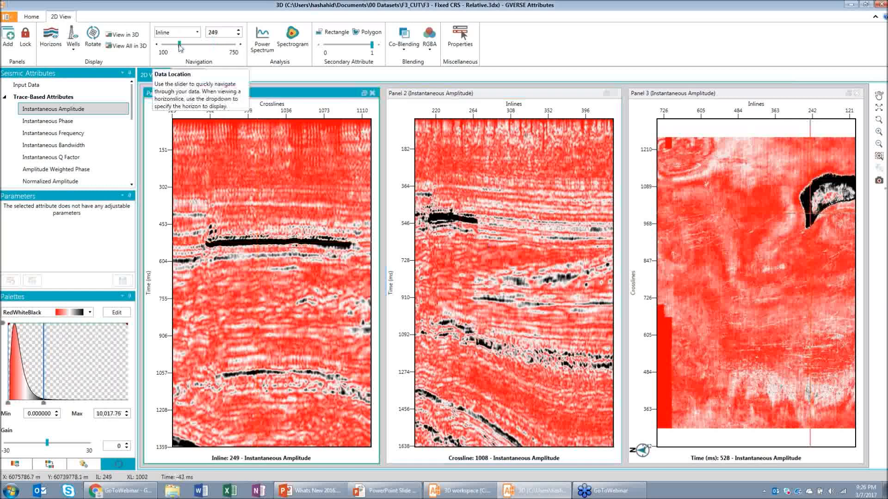
pyautogui.moveTo(178, 45)
pyautogui.mouseDown()
pyautogui.moveTo(196, 50)
pyautogui.moveTo(174, 52)
pyautogui.mouseUp()
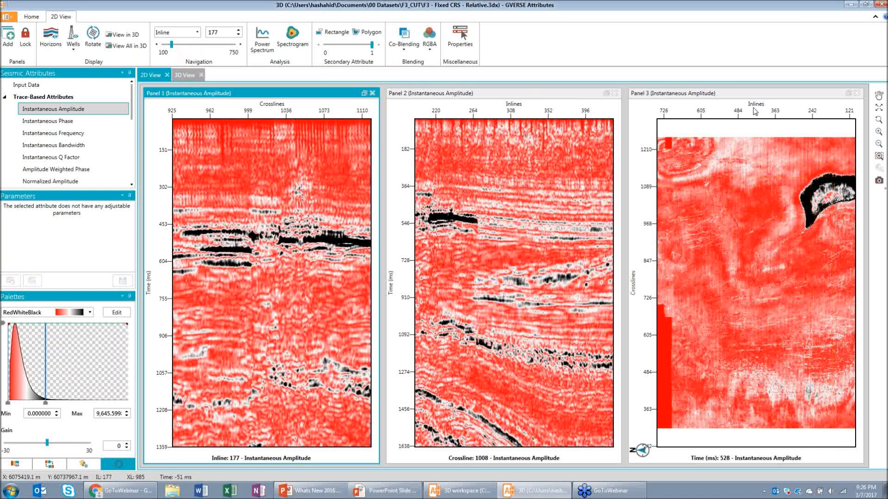
# Close both open 3D workspaces without saving their changes
pyautogui.click(881, 5)
pyautogui.click(463, 279)
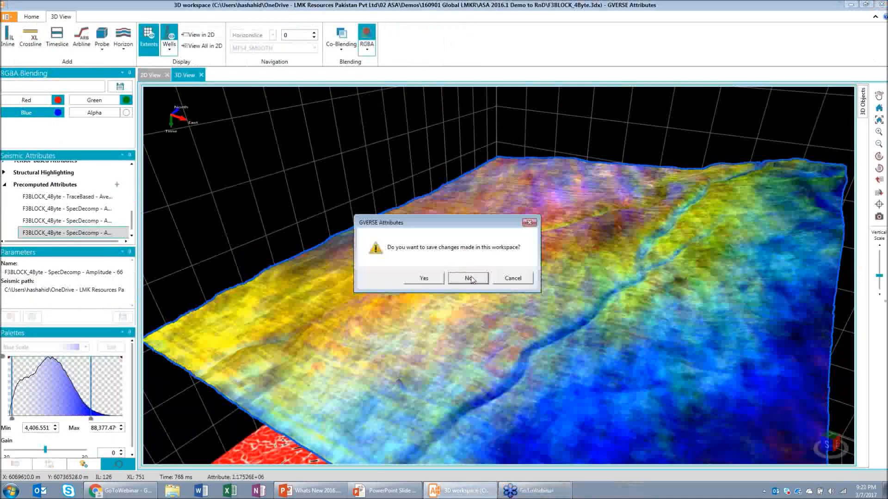
pyautogui.click(466, 278)
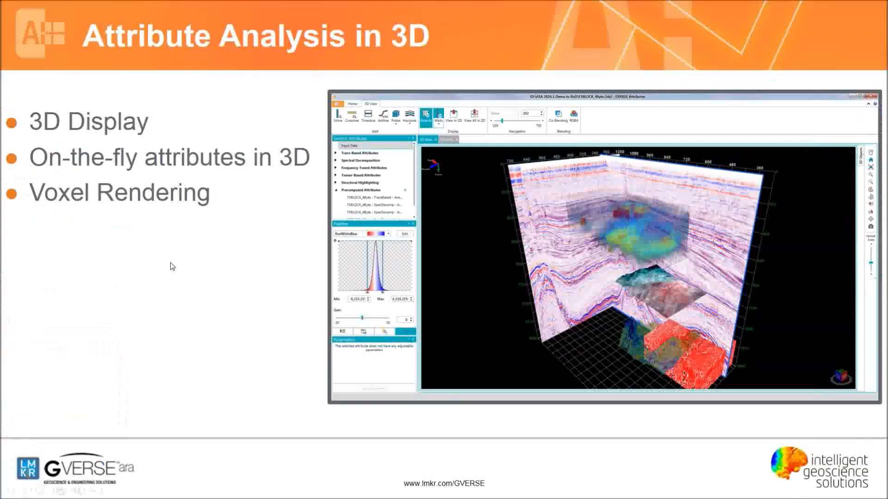
# Advance the presentation to the Attributes to Assist Interpreters slide and open its linked AFE.asa workspace, accepting the security notices
pyautogui.click(171, 263)
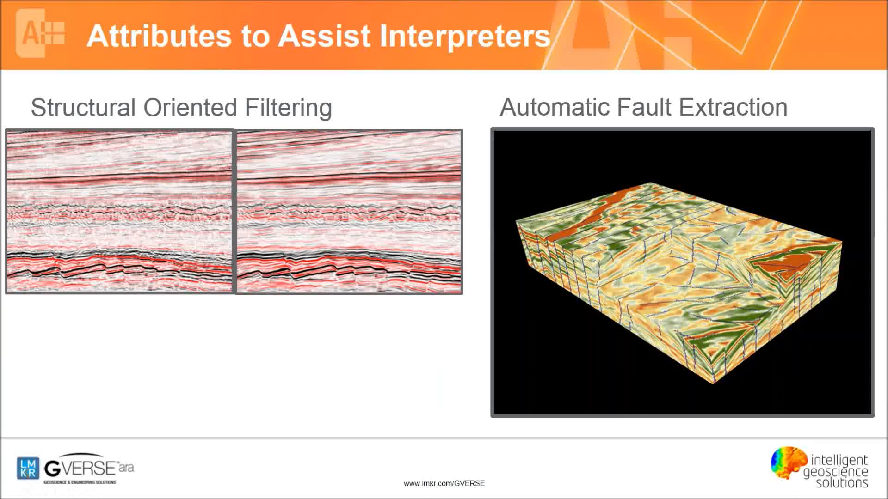
pyautogui.click(536, 407)
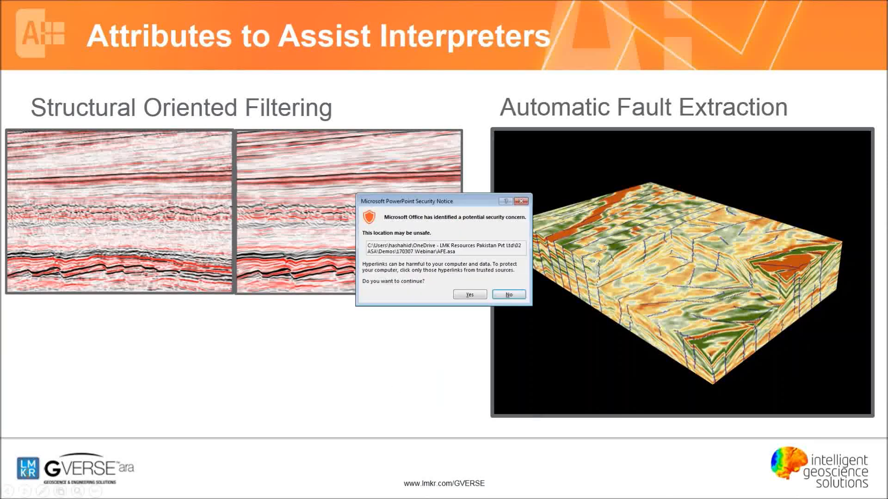
pyautogui.click(469, 295)
pyautogui.click(479, 301)
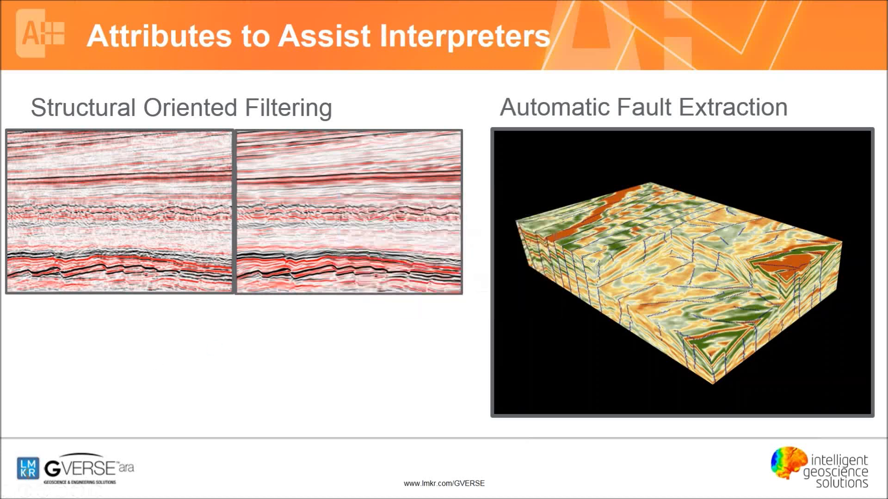
pyautogui.click(518, 482)
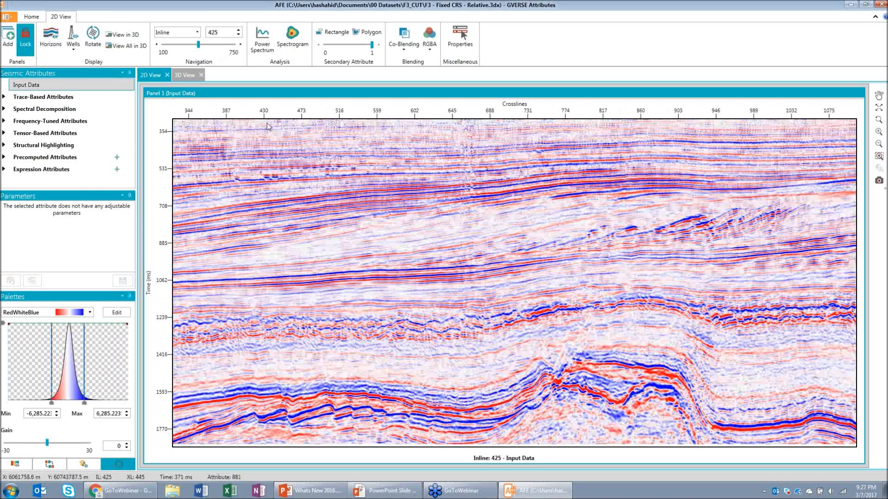
# Compute the Structure Oriented Filter from the Structural Highlighting attributes on inline 425
pyautogui.click(3, 145)
pyautogui.scroll(-1, 126, 164)
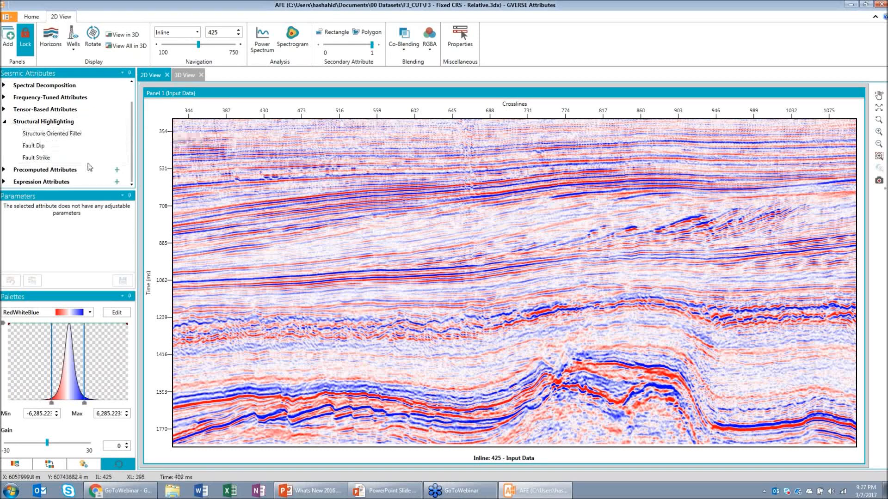
pyautogui.click(68, 135)
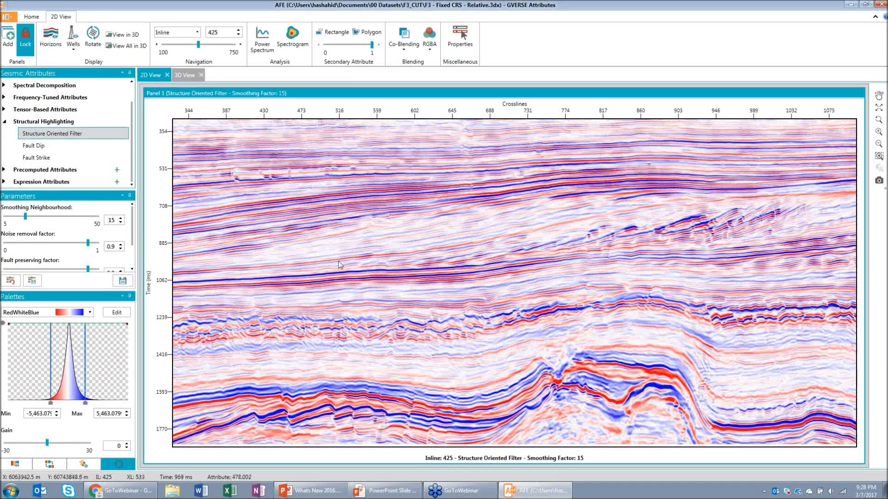
# Try the filter with a smoothing neighbourhood of 25 and a Gaussian smoothing factor of 0.1, and restore the default parameters
pyautogui.moveTo(132, 225)
pyautogui.mouseDown()
pyautogui.moveTo(133, 259)
pyautogui.moveTo(136, 205)
pyautogui.moveTo(137, 263)
pyautogui.moveTo(143, 216)
pyautogui.mouseUp()
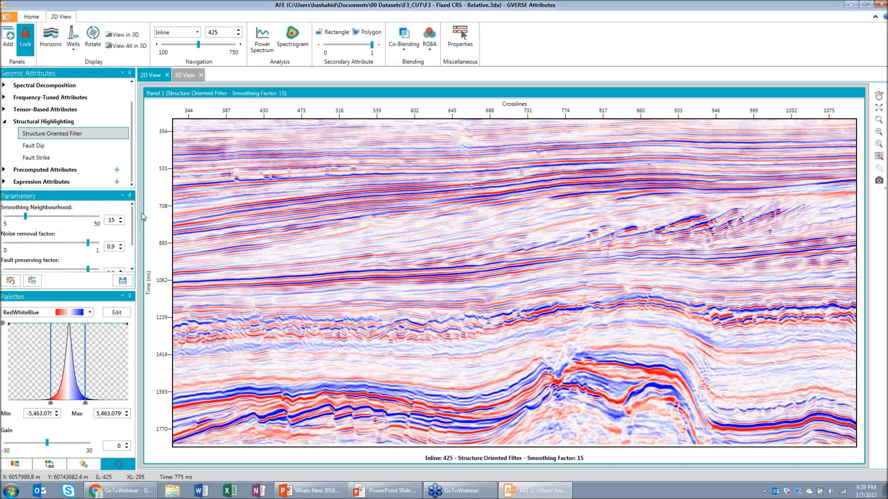
pyautogui.click(122, 218)
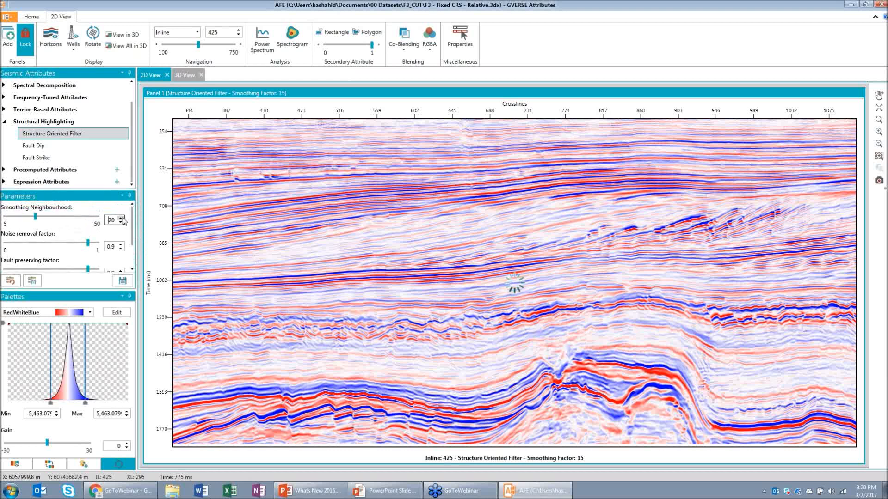
pyautogui.moveTo(132, 238); pyautogui.dragTo(130, 261)
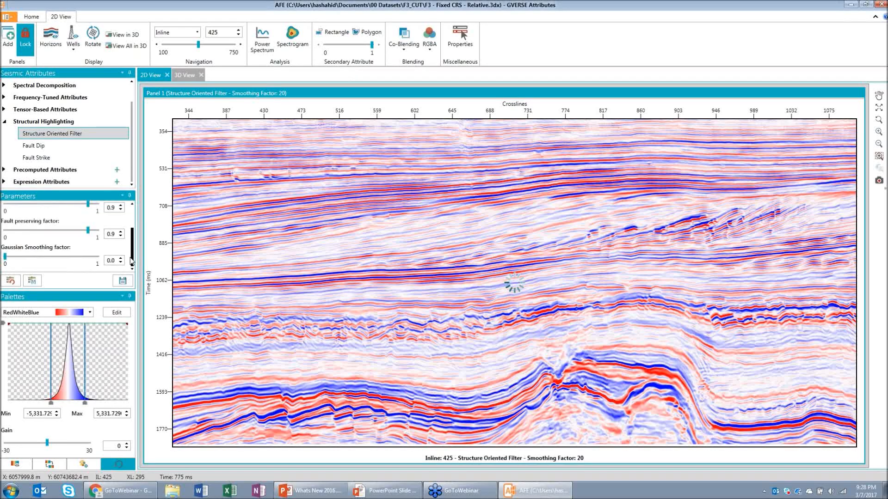
pyautogui.click(120, 258)
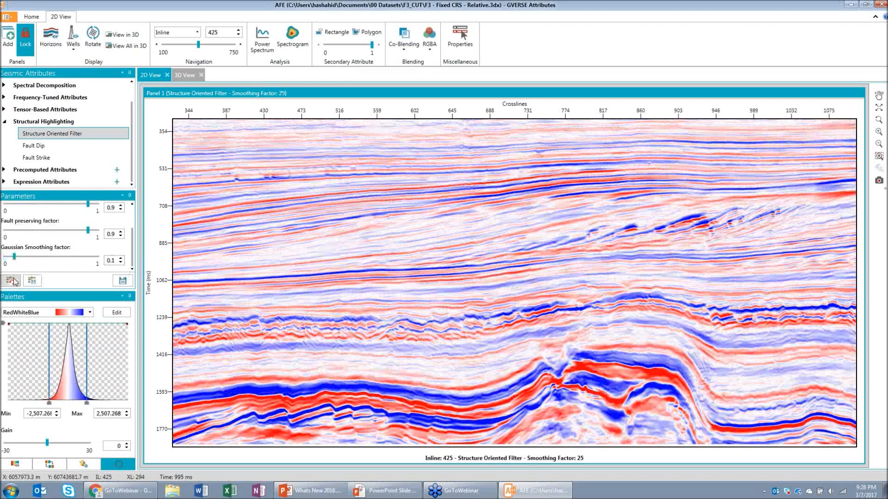
pyautogui.click(13, 280)
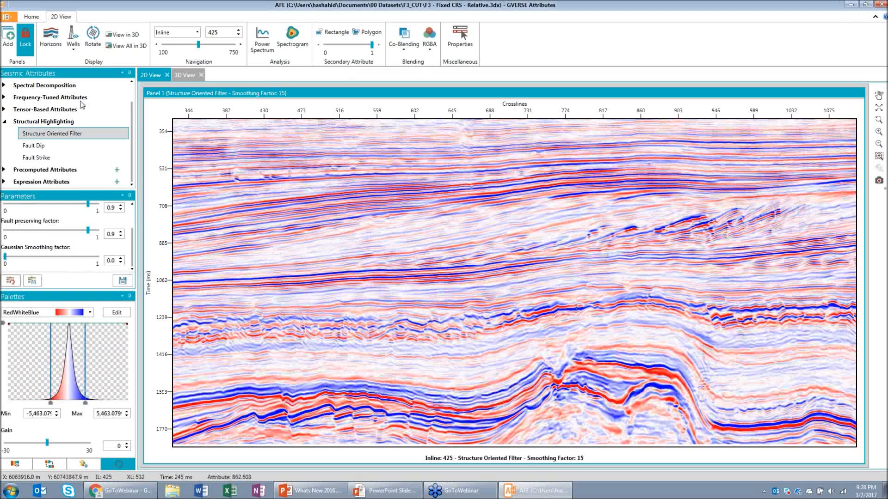
# Display the input data and draw a secondary-attribute rectangle over about crosslines 327 to 702, from about 1070 ms down to the section's lower edge
pyautogui.scroll(2, 86, 133)
pyautogui.click(28, 85)
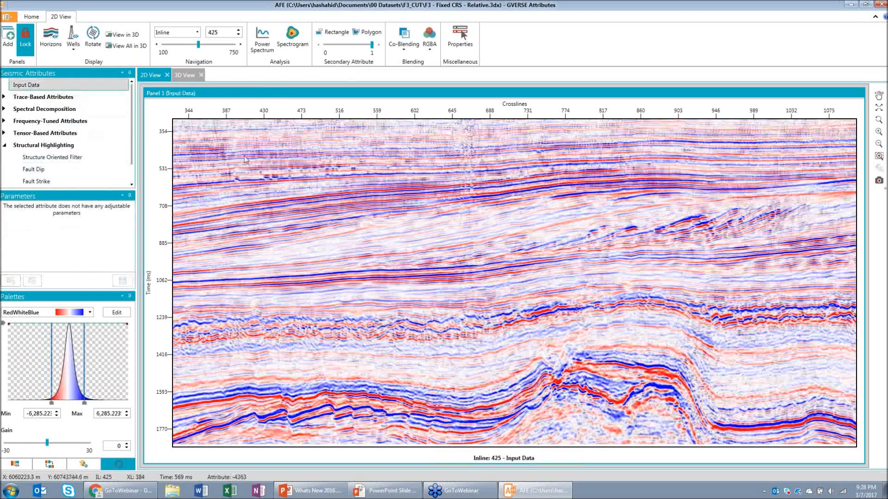
pyautogui.click(333, 31)
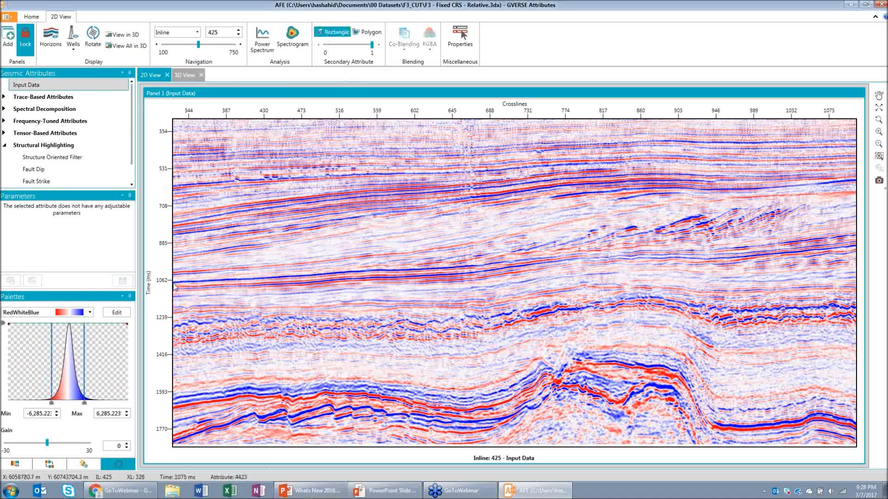
pyautogui.moveTo(174, 282); pyautogui.dragTo(502, 445)
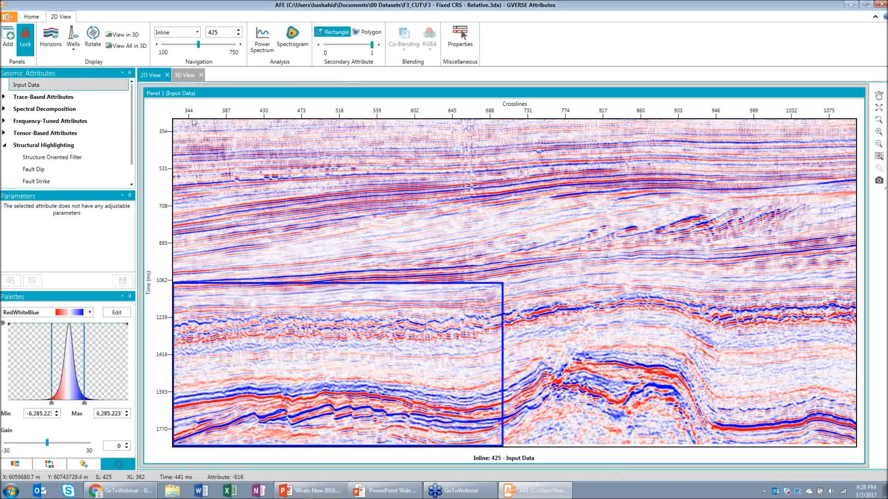
# Compute the Structure Oriented Filter inside the rectangle, shift the rectangle over the section and widen it to about crossline 772
pyautogui.click(72, 158)
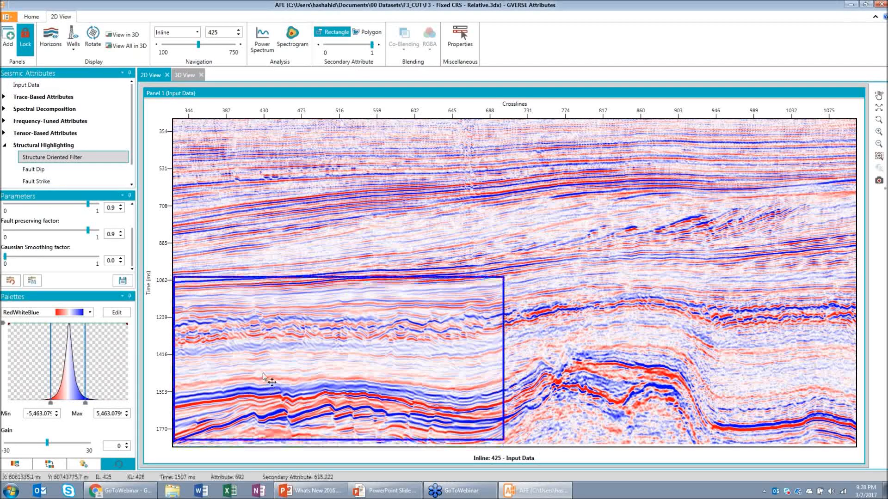
pyautogui.moveTo(264, 376); pyautogui.dragTo(504, 388)
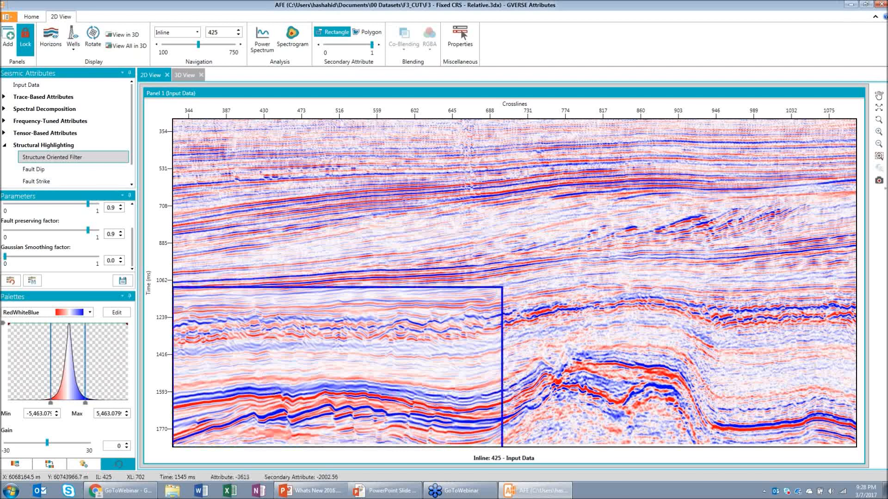
pyautogui.moveTo(501, 382); pyautogui.dragTo(564, 286)
# Examine the Structure Oriented Filter option in the volume export settings and close them without exporting
pyautogui.click(31, 16)
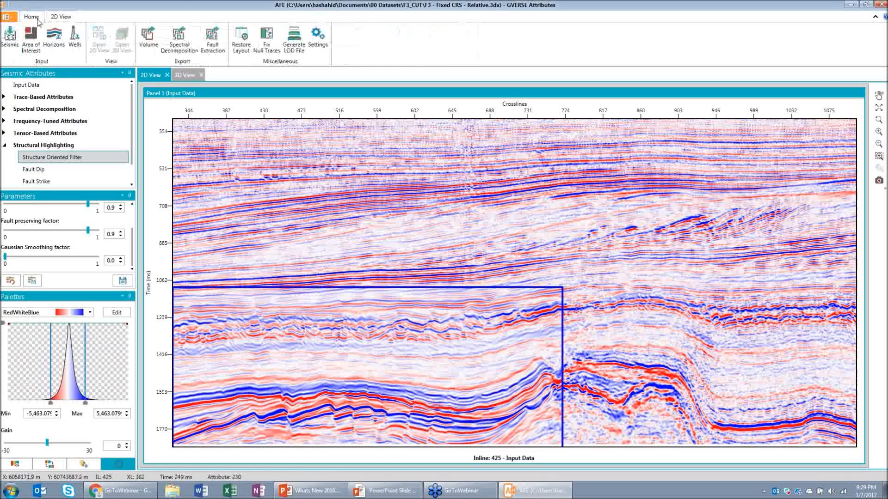
pyautogui.click(156, 56)
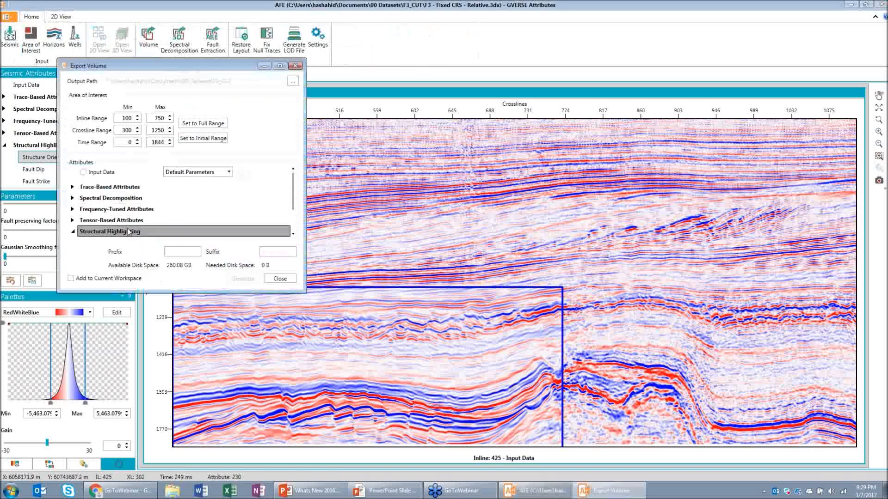
pyautogui.click(128, 232)
pyautogui.scroll(-1, 128, 232)
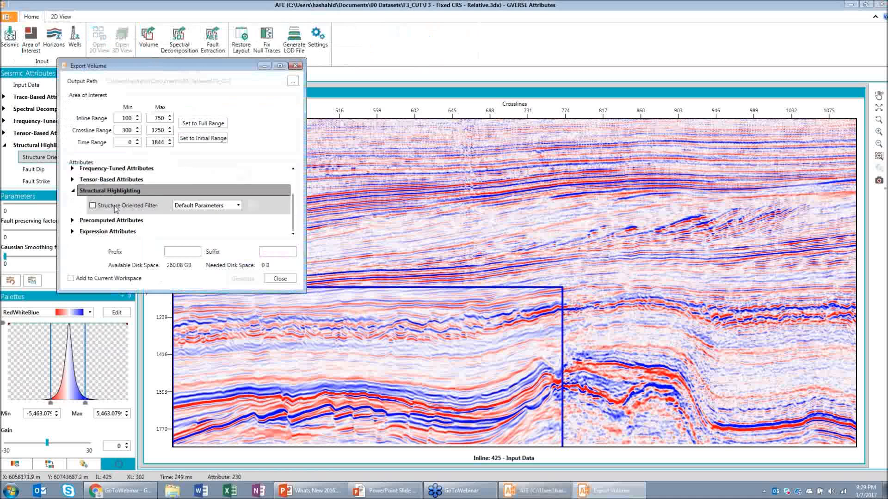
pyautogui.click(280, 278)
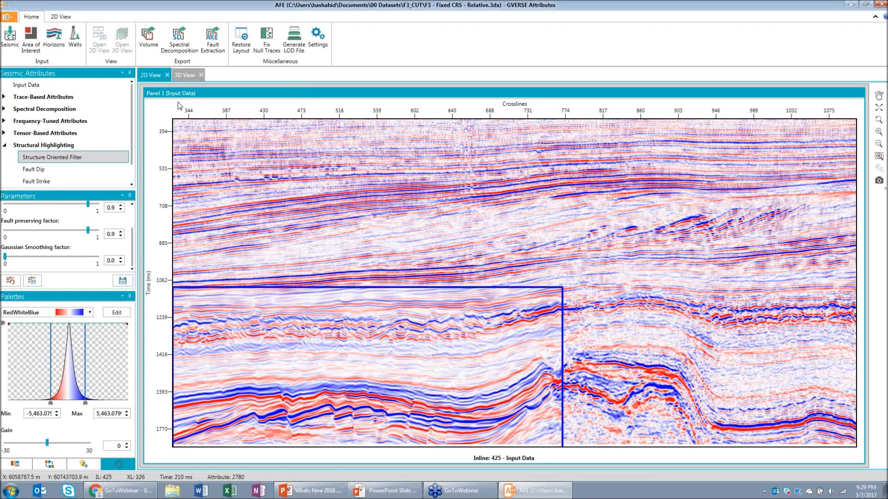
# Remove the secondary-attribute rectangle and compute the Fault Dip attribute on the whole inline 425 section
pyautogui.click(68, 18)
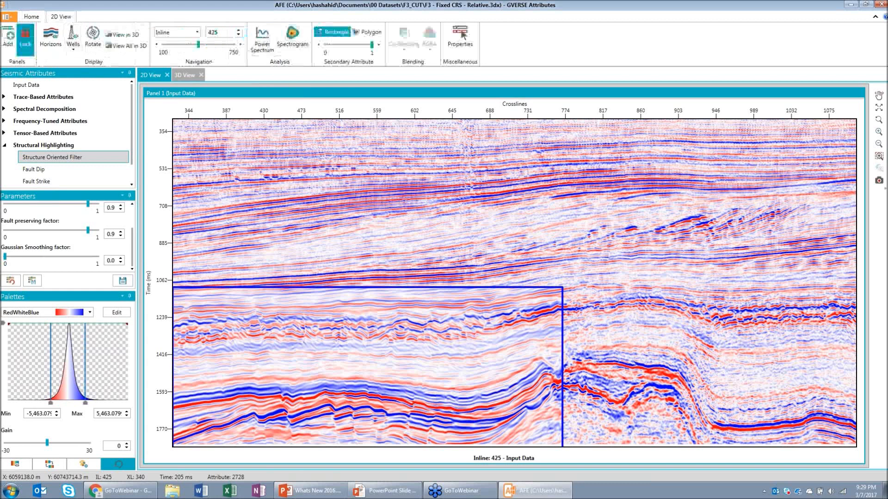
pyautogui.click(338, 34)
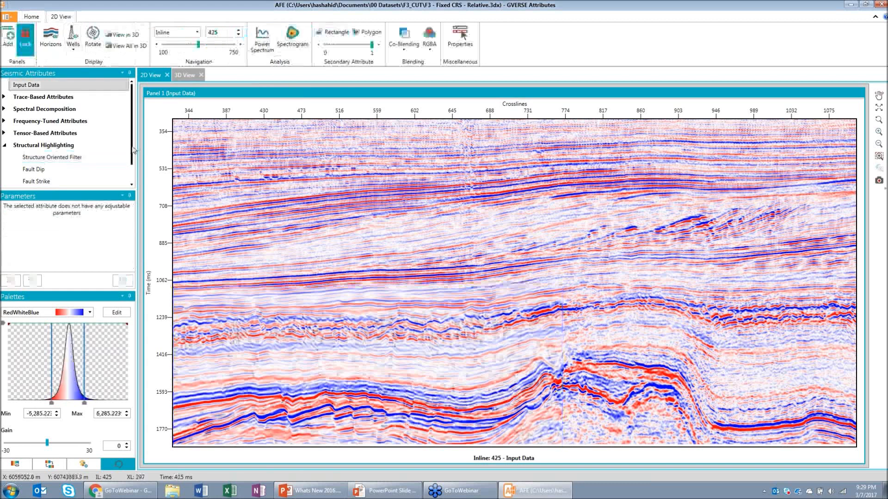
pyautogui.scroll(-1, 134, 150)
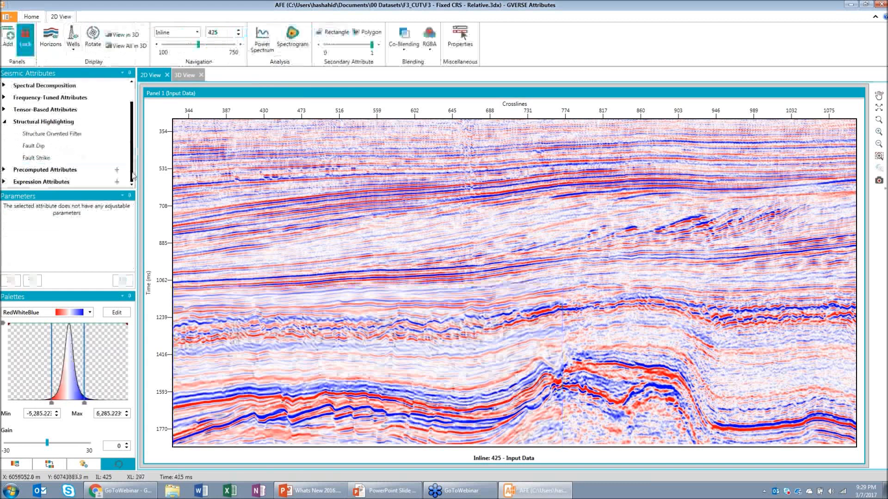
pyautogui.click(47, 147)
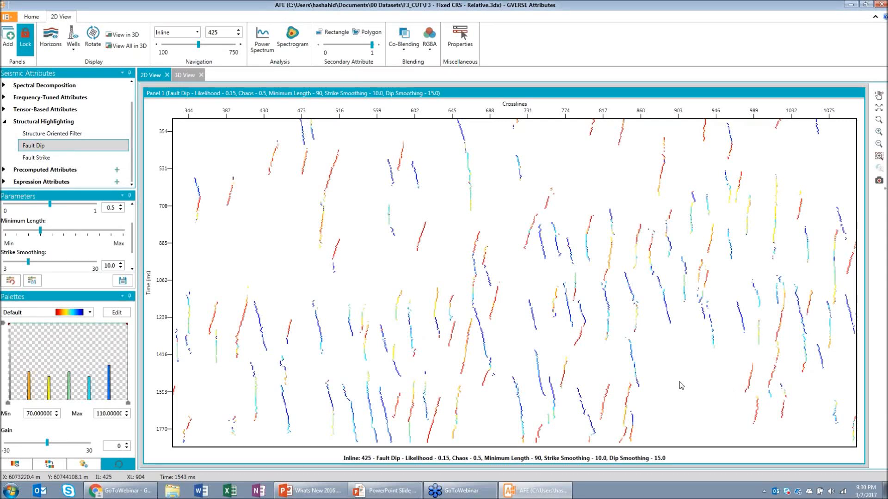
# Switch the section back to the input data and draw a rectangle over about crosslines 329 to 721, from about 1090 ms downward
pyautogui.scroll(2, 85, 165)
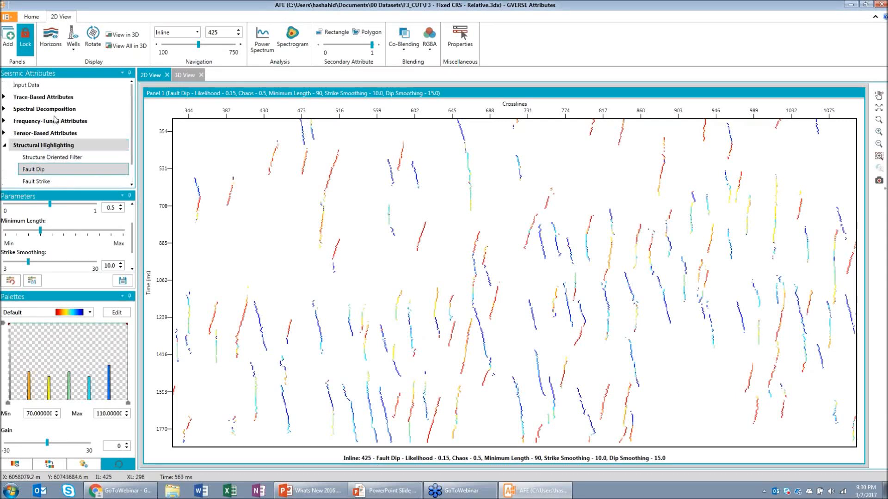
pyautogui.click(48, 86)
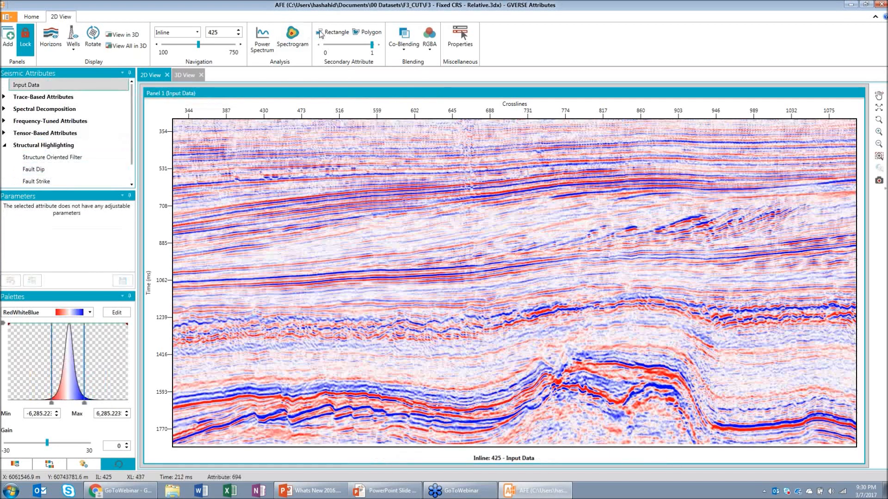
pyautogui.click(332, 31)
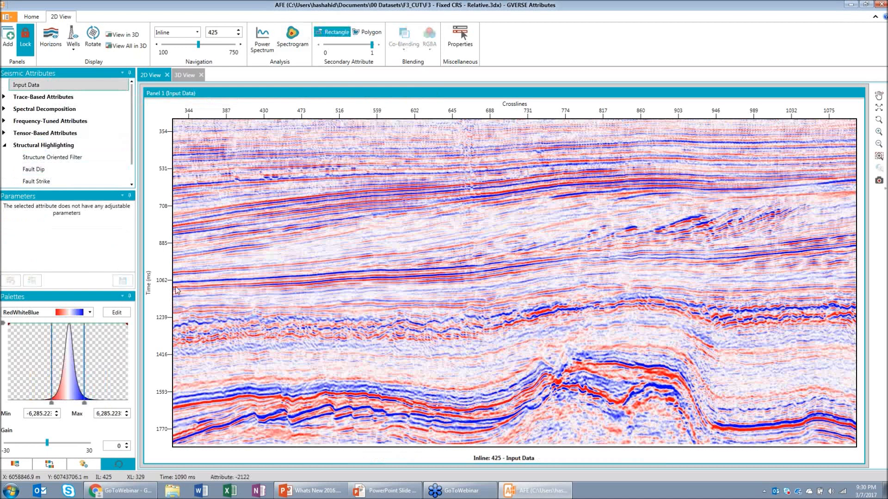
pyautogui.moveTo(176, 286); pyautogui.dragTo(207, 311)
pyautogui.moveTo(268, 346); pyautogui.dragTo(519, 444)
# Compute Fault Dip inside the rectangle as the secondary attribute over the seismic and make the surrounding input data section active again
pyautogui.click(52, 157)
pyautogui.scroll(-1, 70, 138)
pyautogui.click(33, 146)
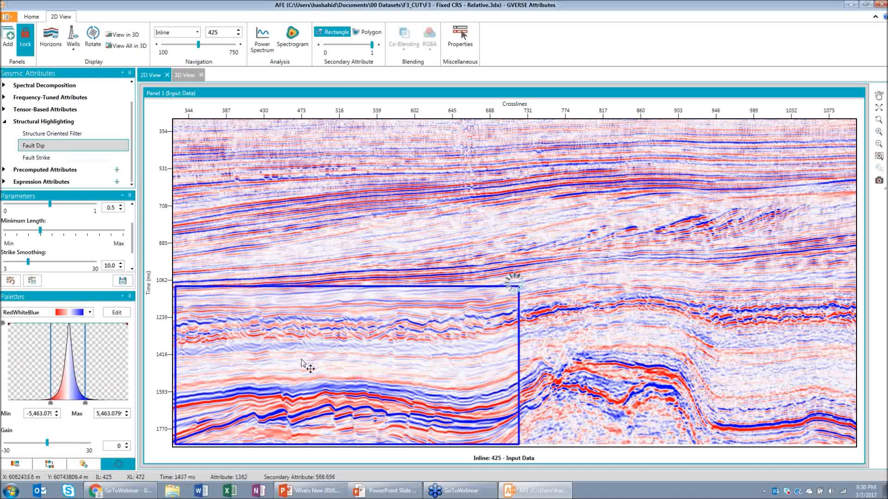
pyautogui.click(375, 202)
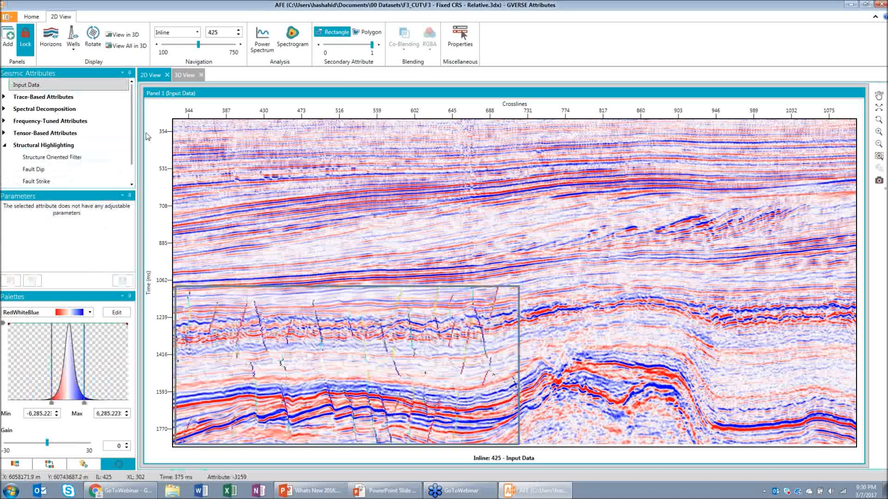
# Apply the Structure Oriented Filter to the inline 425 section around the Fault Dip rectangle, keep the rectangle active and nudge it slightly
pyautogui.click(79, 158)
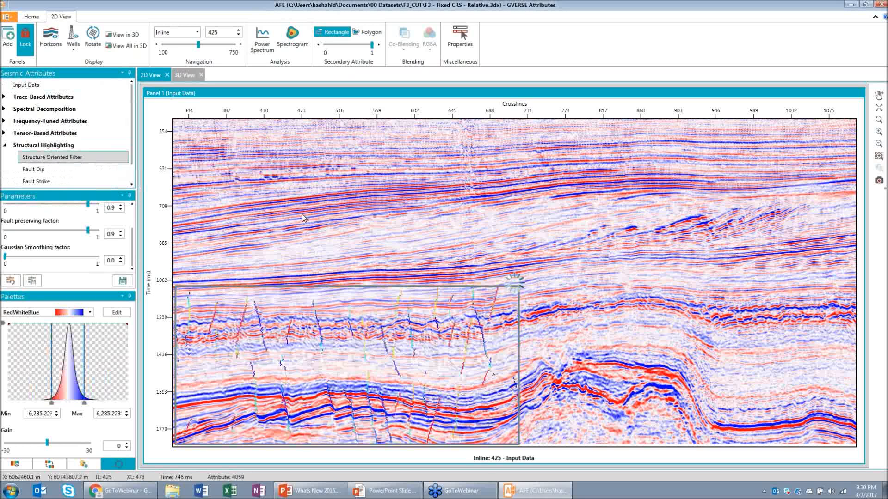
pyautogui.click(323, 290)
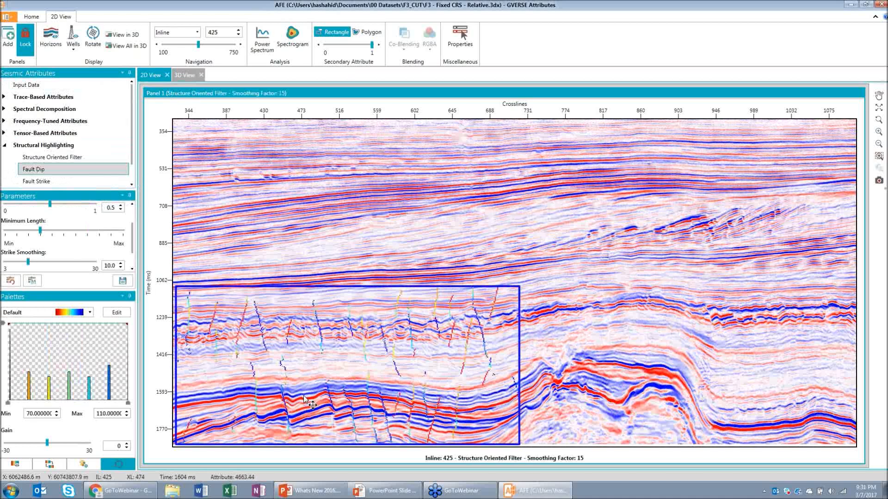
pyautogui.moveTo(303, 396); pyautogui.dragTo(342, 390)
# Set the Fault Dip likelihood to 0.21 and chaos to 0.3, and lower the minimum length
pyautogui.scroll(3, 92, 231)
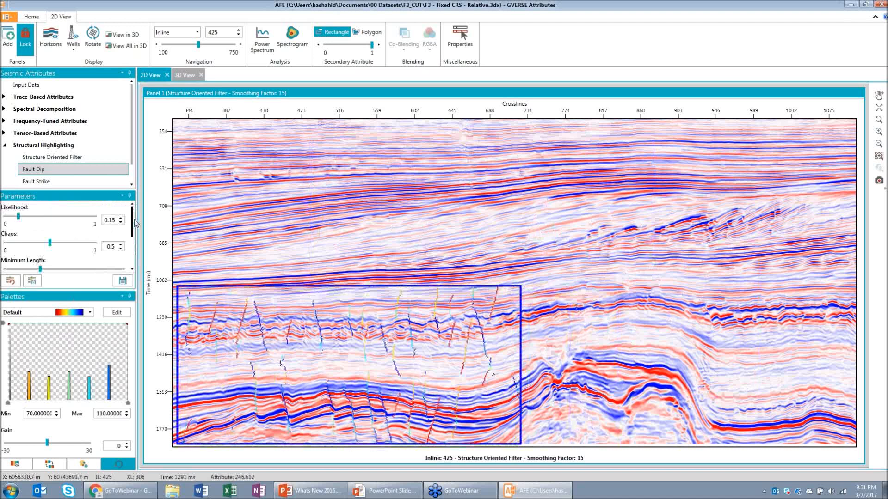
pyautogui.click(120, 217)
pyautogui.click(120, 218)
pyautogui.scroll(-2, 124, 229)
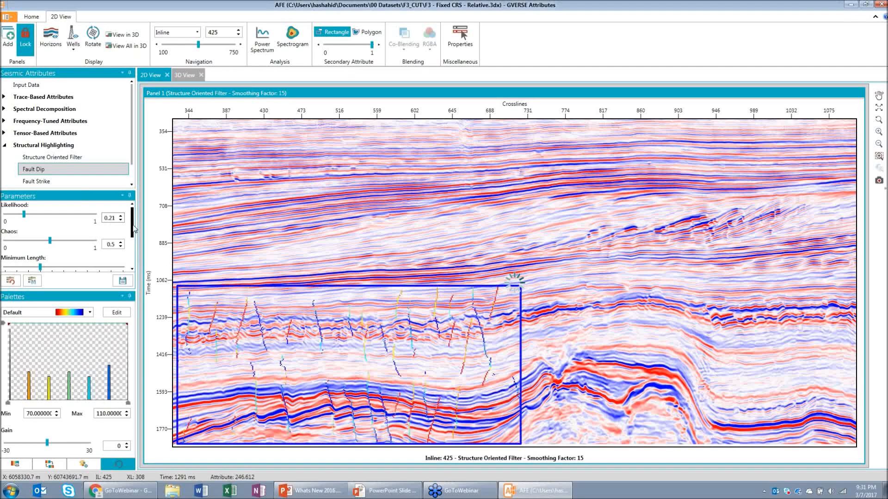
pyautogui.scroll(-2, 125, 233)
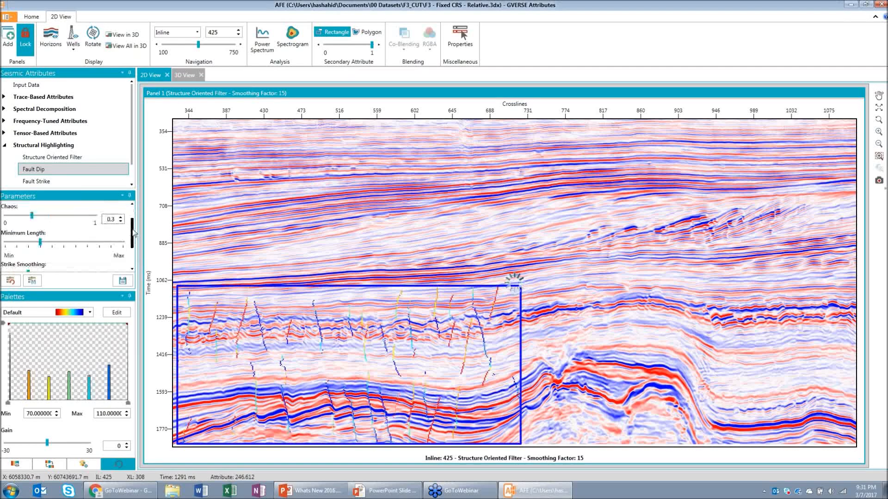
pyautogui.moveTo(41, 224); pyautogui.dragTo(28, 224)
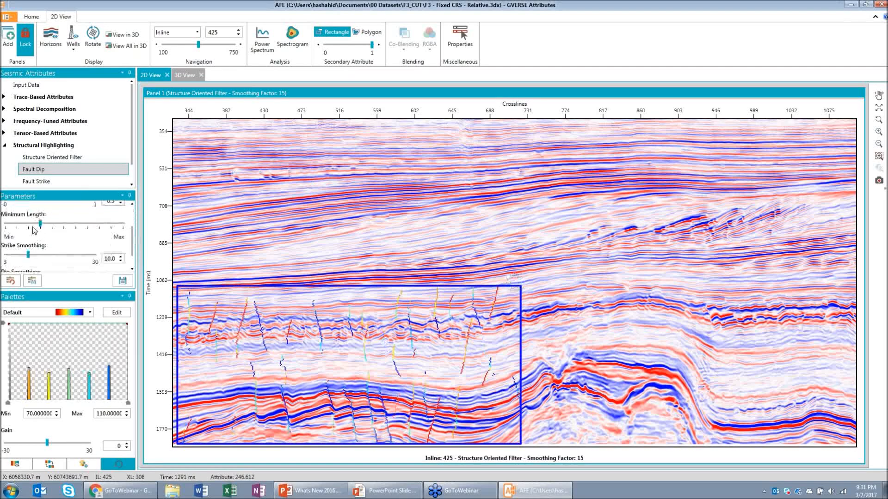
# Set strike smoothing and dip smoothing to 12 and shift the Fault Dip rectangle to span about crosslines 344 to 736
pyautogui.click(121, 256)
pyautogui.click(122, 256)
pyautogui.moveTo(132, 245); pyautogui.dragTo(131, 256)
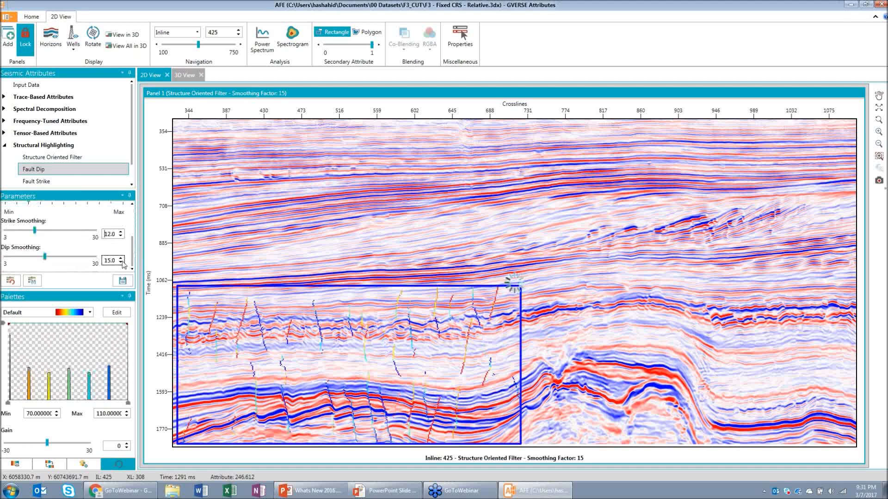
pyautogui.click(121, 262)
pyautogui.click(122, 262)
pyautogui.click(122, 261)
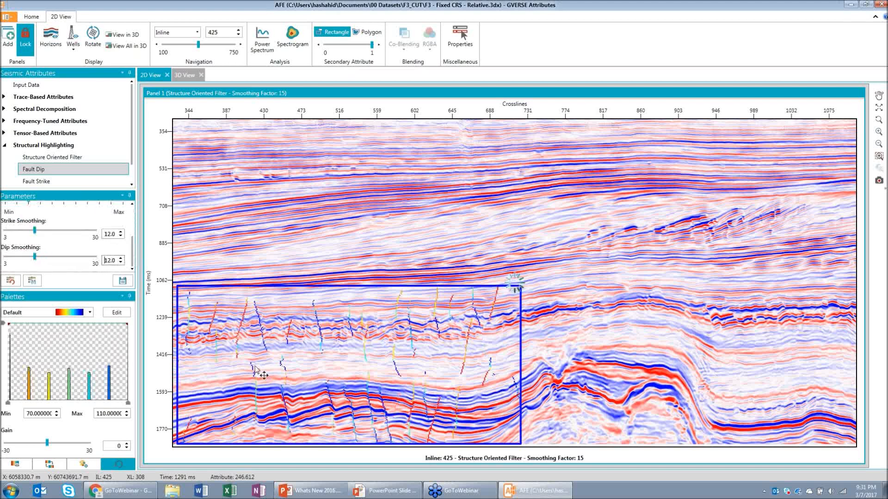
pyautogui.moveTo(254, 369); pyautogui.dragTo(322, 356)
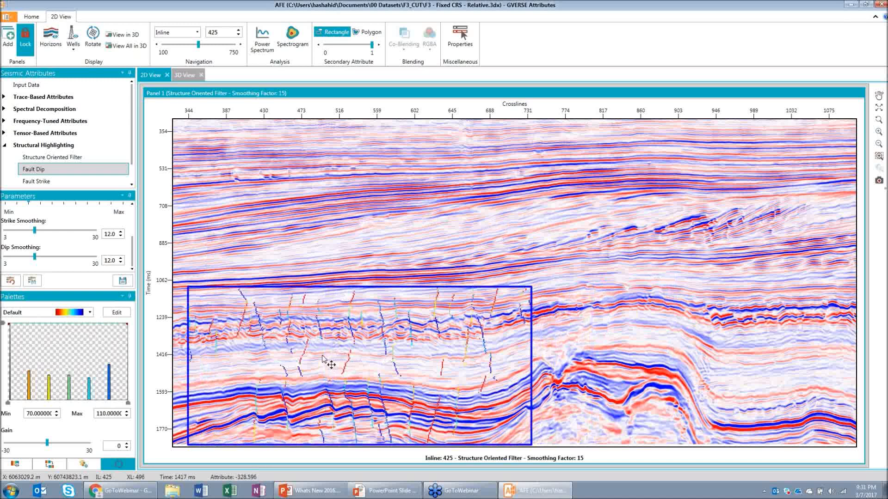
# Examine the export options for the Fault Dip and Fault Strike volumes and close them without exporting
pyautogui.click(32, 16)
pyautogui.click(222, 54)
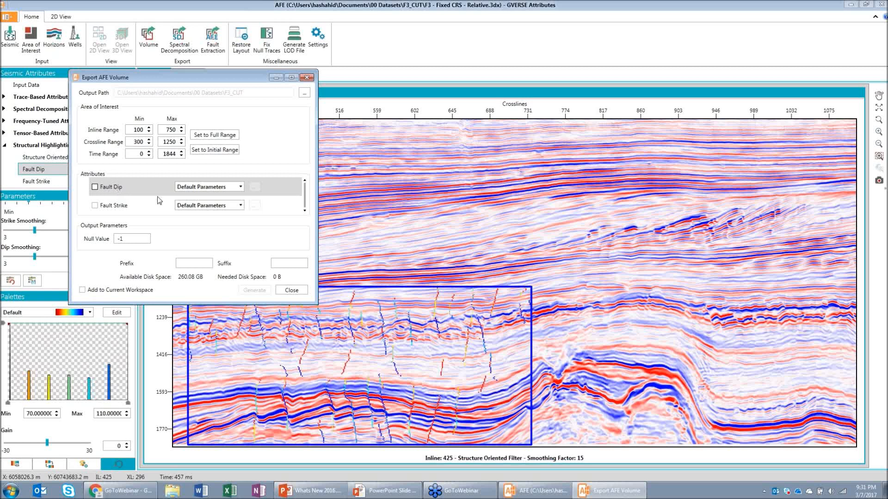
pyautogui.click(292, 290)
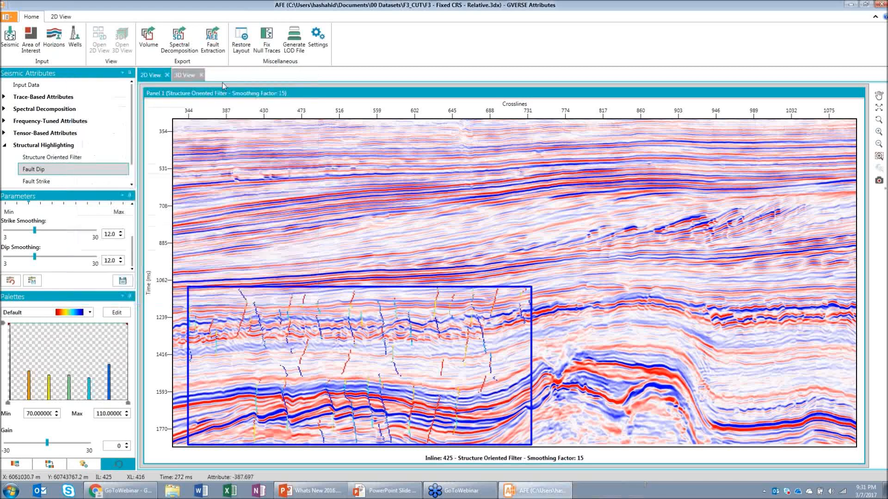
# Bring up the 3D view and display the Probe 02 semblance block together with the rendered Fault Dip volume of Probe 01
pyautogui.click(184, 75)
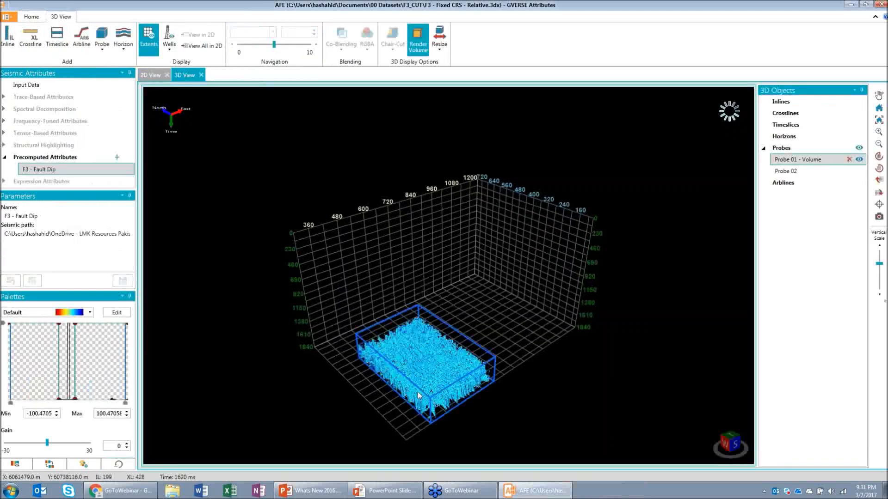
pyautogui.scroll(3, 419, 395)
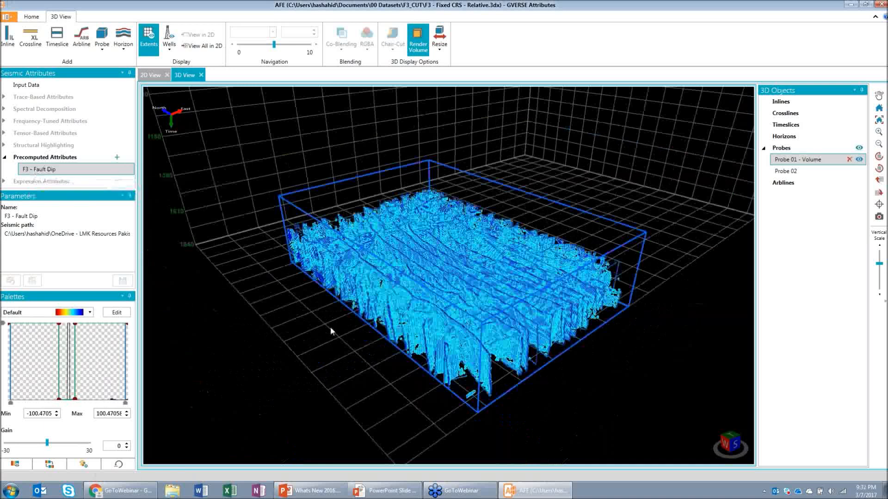
pyautogui.moveTo(331, 326)
pyautogui.mouseDown()
pyautogui.moveTo(397, 361)
pyautogui.moveTo(554, 395)
pyautogui.moveTo(340, 341)
pyautogui.moveTo(416, 375)
pyautogui.moveTo(450, 322)
pyautogui.moveTo(380, 327)
pyautogui.moveTo(531, 276)
pyautogui.moveTo(478, 287)
pyautogui.moveTo(547, 292)
pyautogui.moveTo(437, 277)
pyautogui.moveTo(462, 267)
pyautogui.mouseUp()
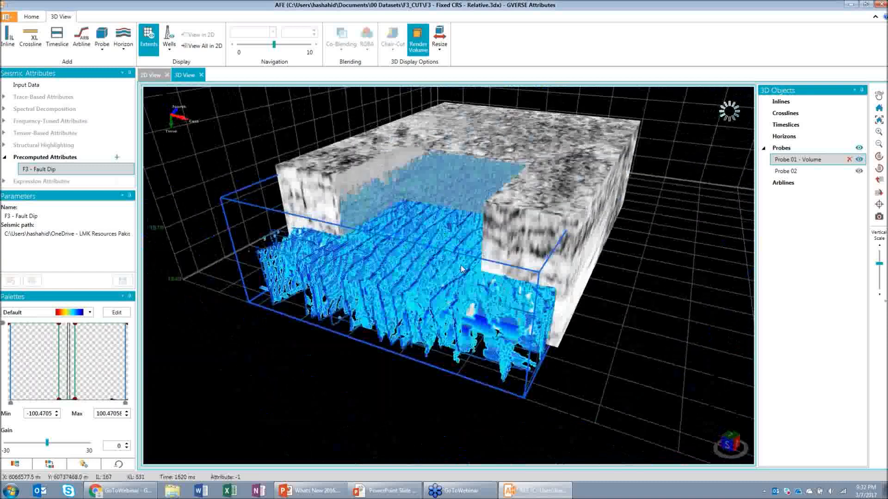
pyautogui.moveTo(461, 265); pyautogui.dragTo(515, 214)
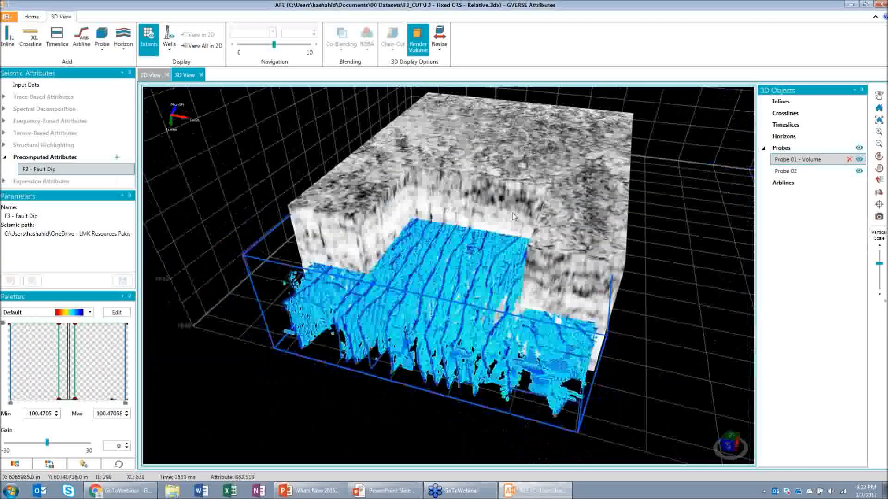
# Examine how the rendered Fault Dip volume lines up with the chair-cut semblance probe from several angles and distances
pyautogui.click(513, 215)
pyautogui.click(482, 257)
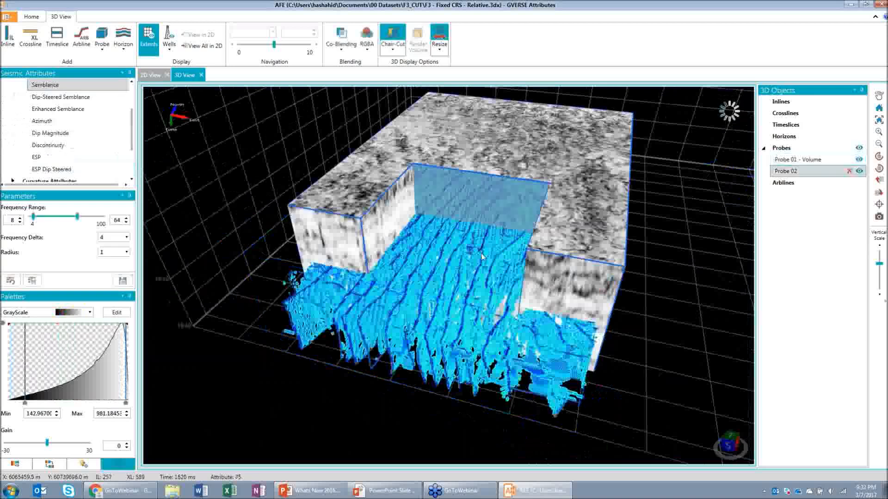
pyautogui.moveTo(482, 257); pyautogui.dragTo(329, 265)
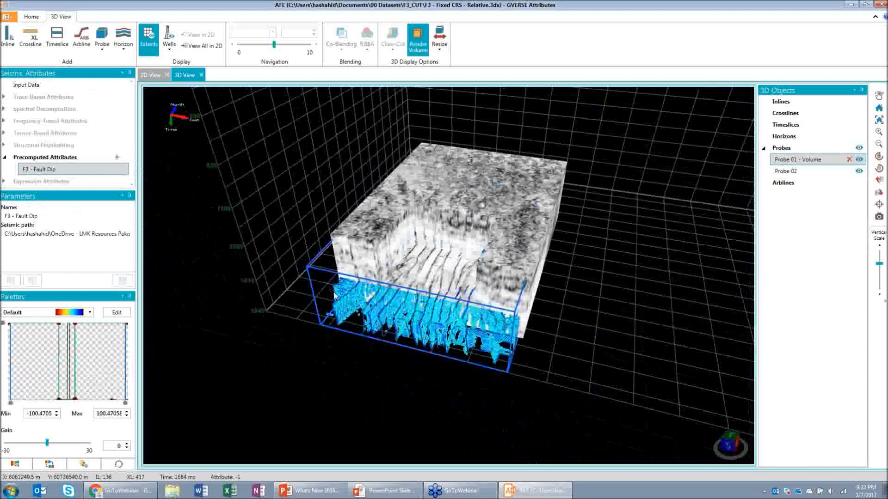
pyautogui.click(473, 277)
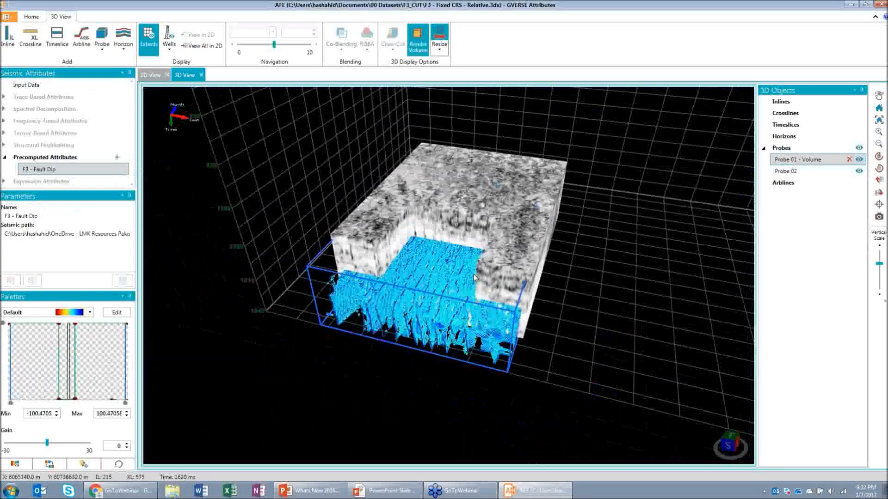
pyautogui.scroll(2, 472, 275)
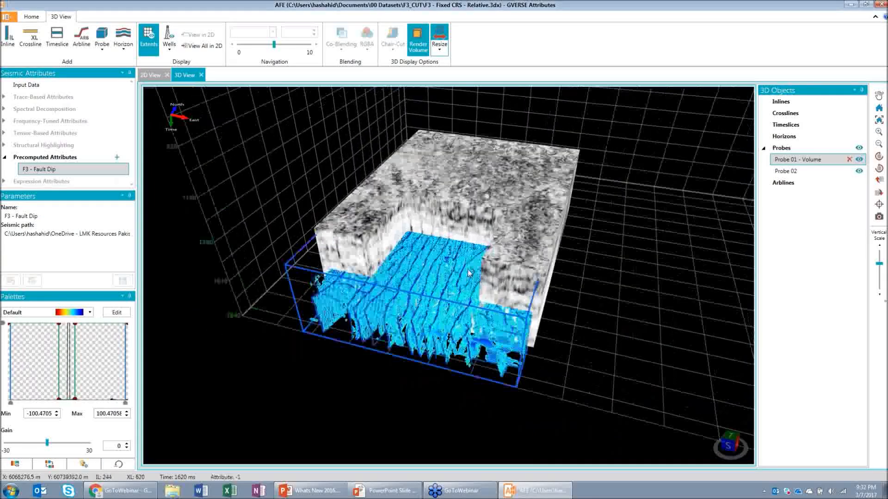
pyautogui.scroll(2, 467, 269)
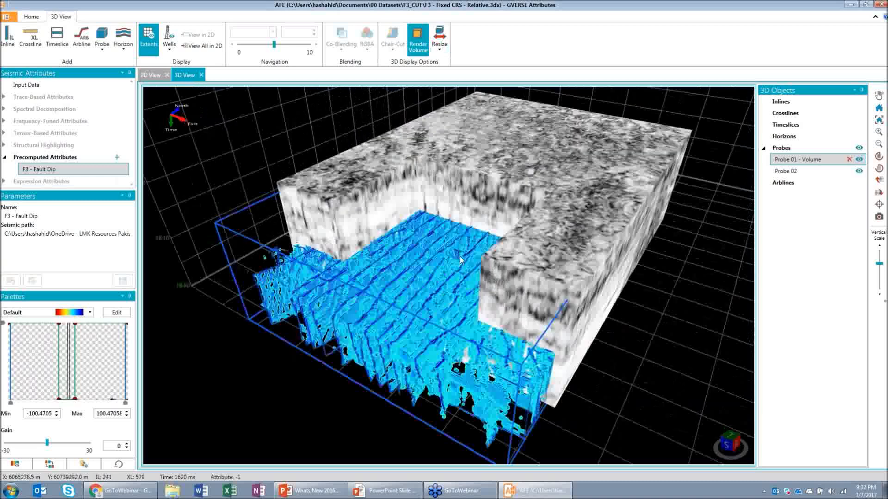
pyautogui.click(532, 279)
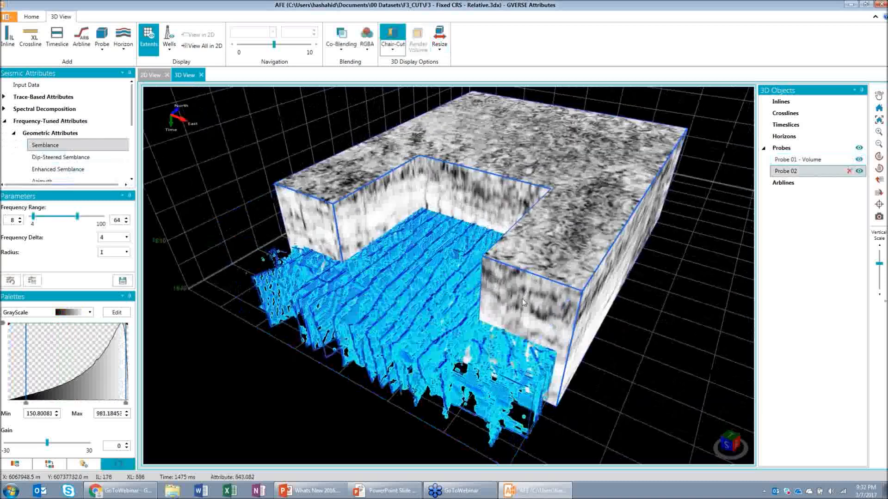
pyautogui.moveTo(523, 302); pyautogui.dragTo(408, 292)
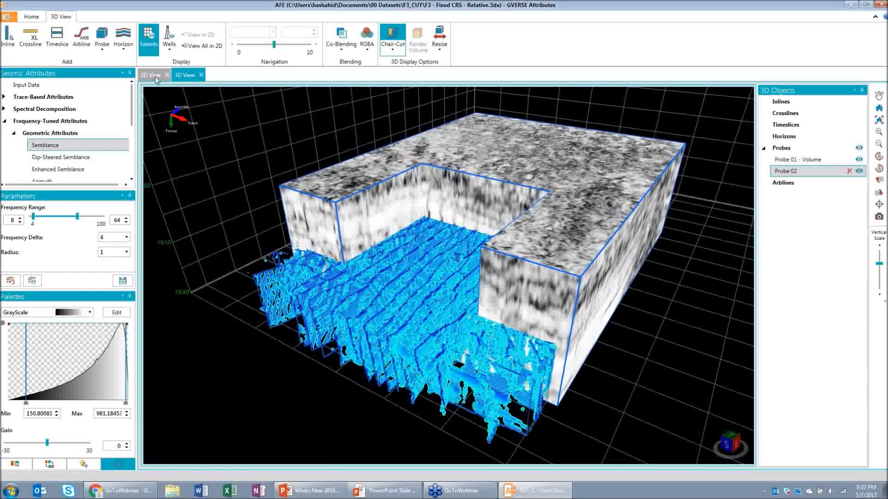
# Leave the AFE session for the slide show and open the linked RGBA.asa session from the multiple-attributes slide, accepting the security notice
pyautogui.click(882, 4)
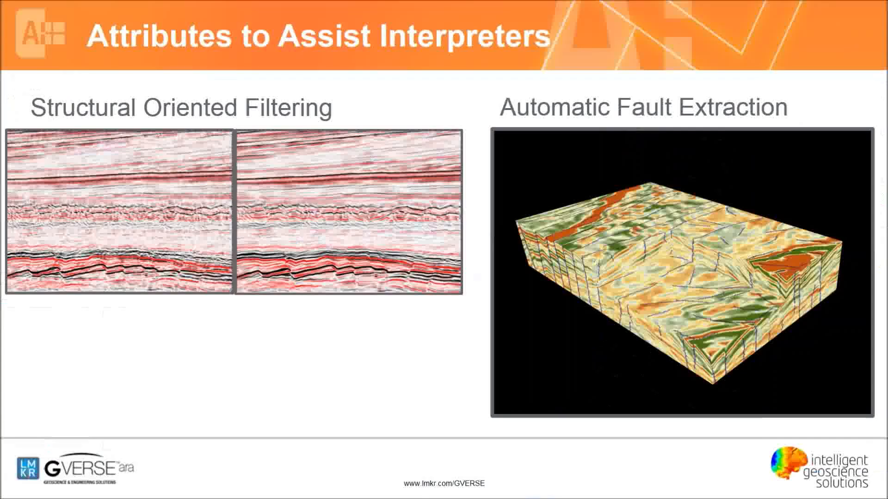
pyautogui.click(272, 348)
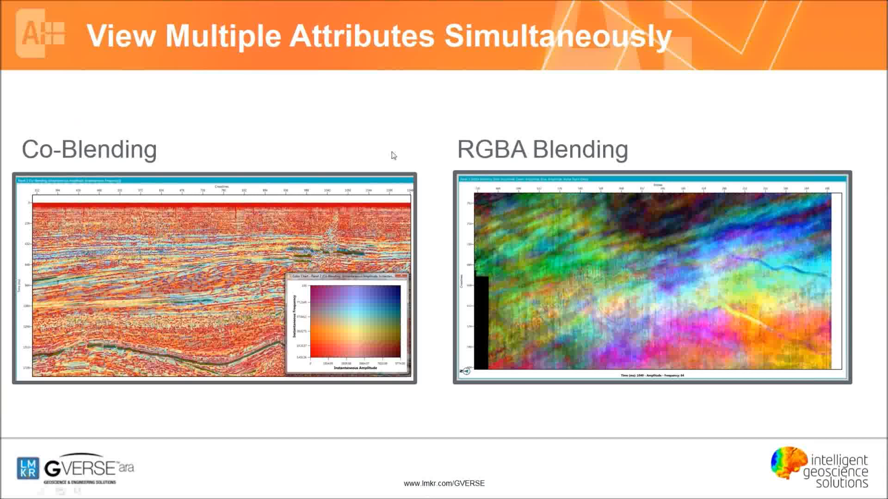
pyautogui.click(504, 230)
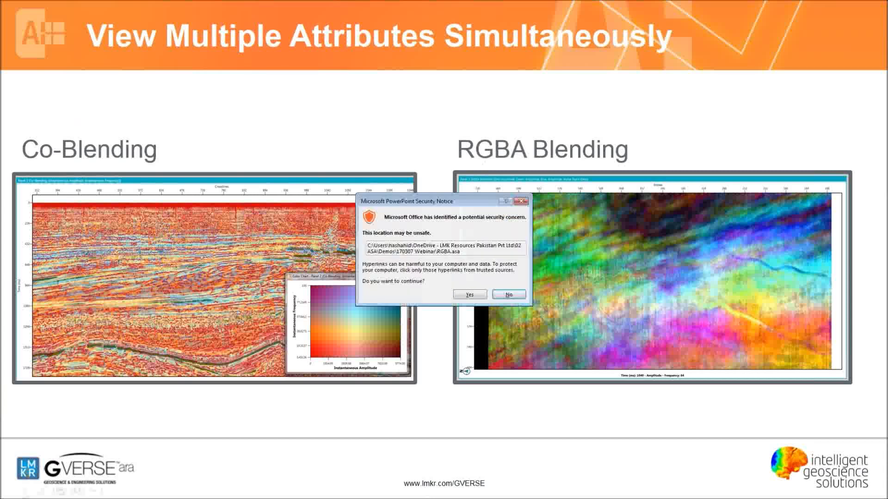
pyautogui.click(468, 295)
pyautogui.click(463, 300)
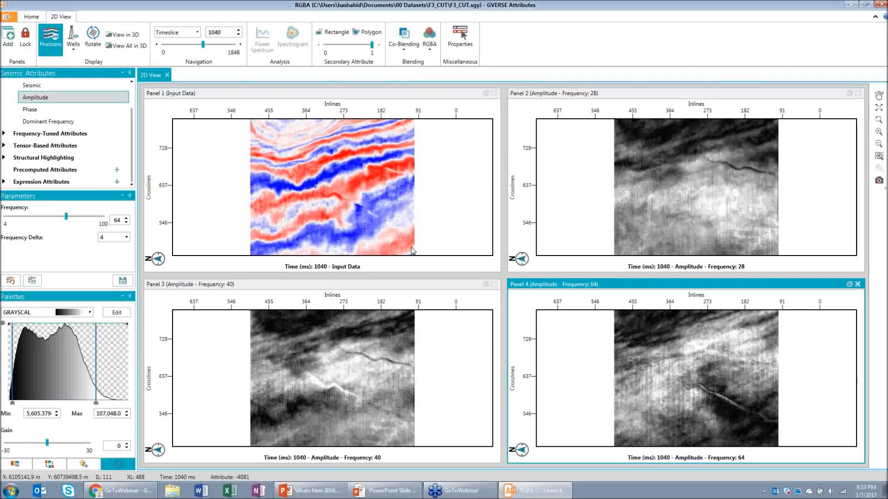
# Lock the four timeslice 1040 panels together and go through the input data and the amplitude panels at frequencies 28, 40 and 64
pyautogui.click(384, 226)
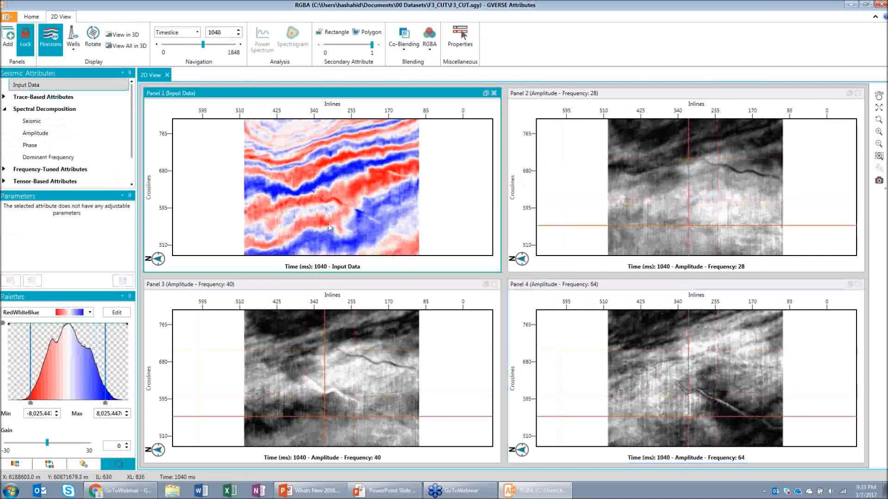
pyautogui.click(542, 105)
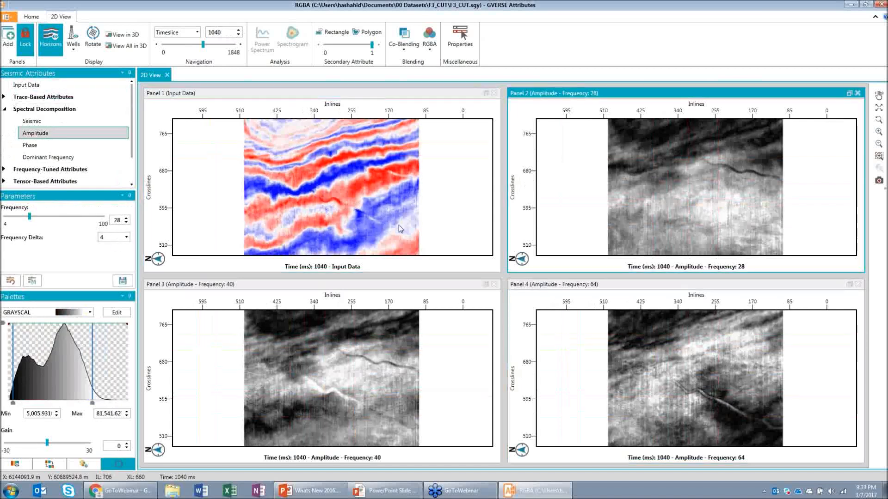
pyautogui.click(207, 303)
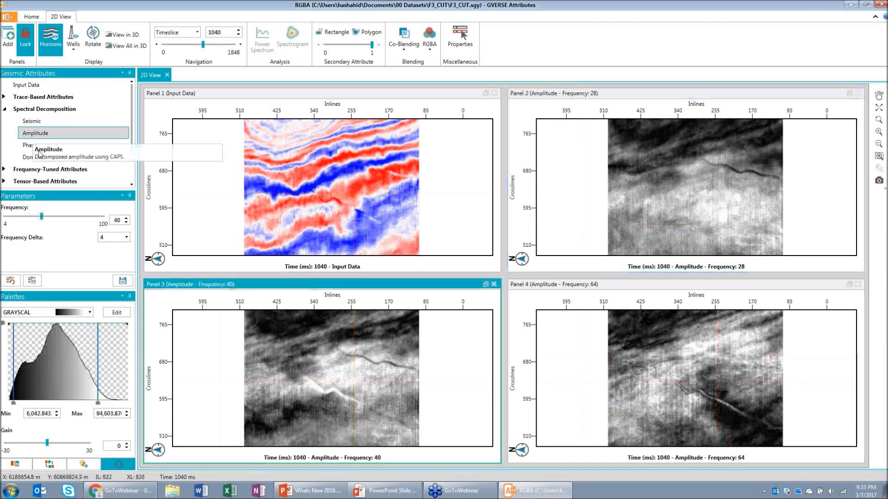
pyautogui.click(656, 349)
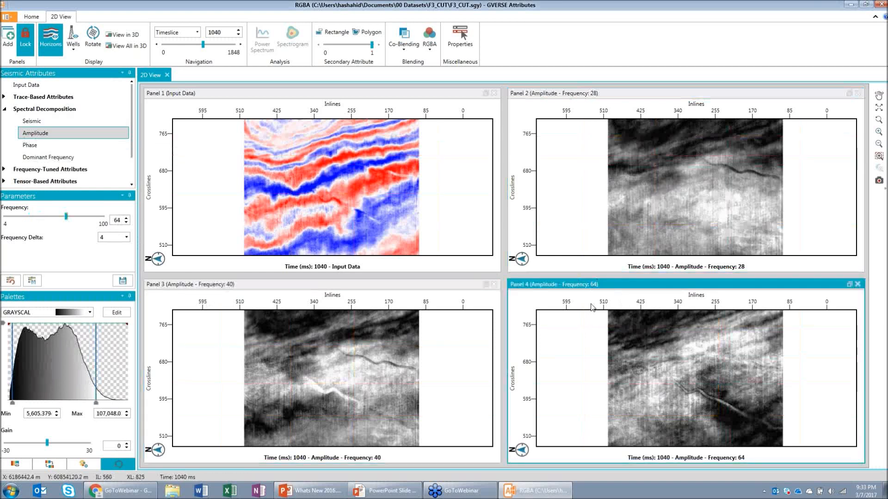
# Compare the channel features on timeslice 1040 across the input data and the 28, 40 and 64 frequency amplitude panels
pyautogui.click(681, 180)
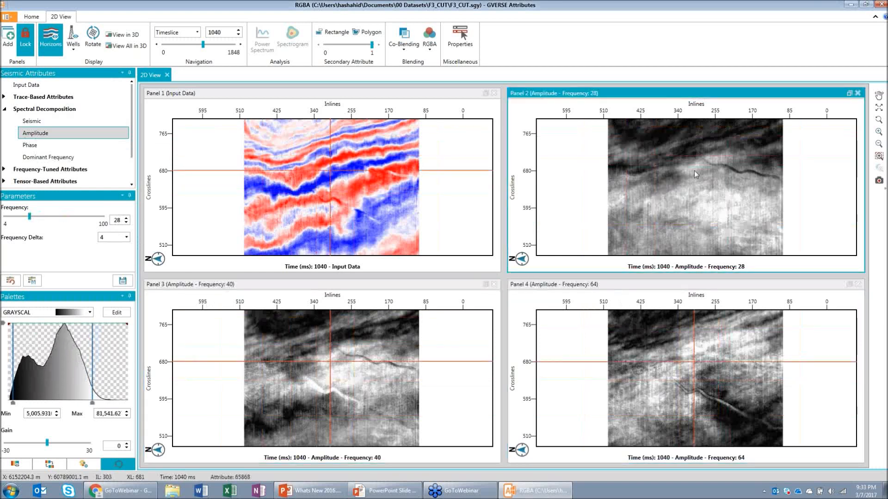
pyautogui.scroll(3, 694, 171)
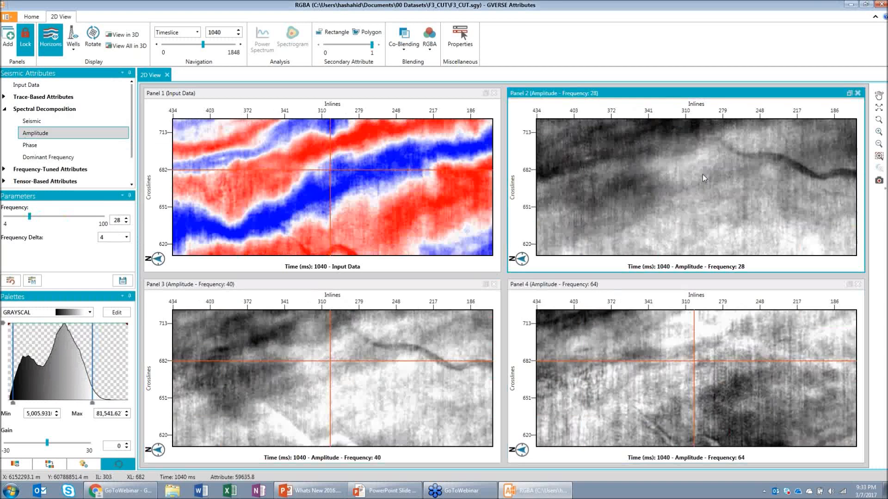
pyautogui.moveTo(703, 174); pyautogui.dragTo(619, 139, button='middle')
pyautogui.scroll(-3, 753, 189)
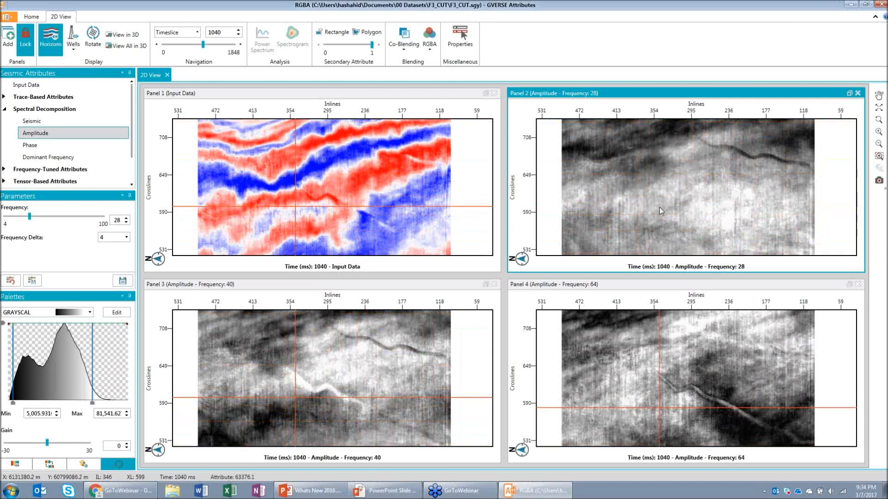
pyautogui.click(417, 362)
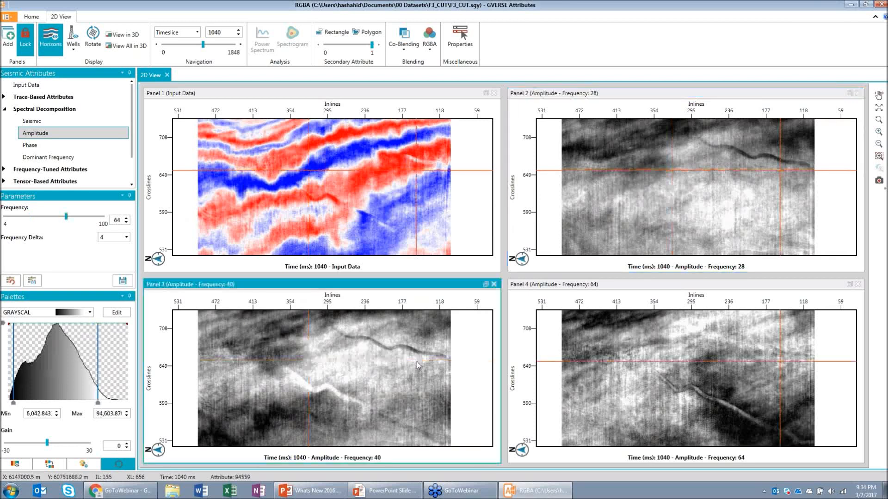
pyautogui.click(606, 360)
pyautogui.click(355, 202)
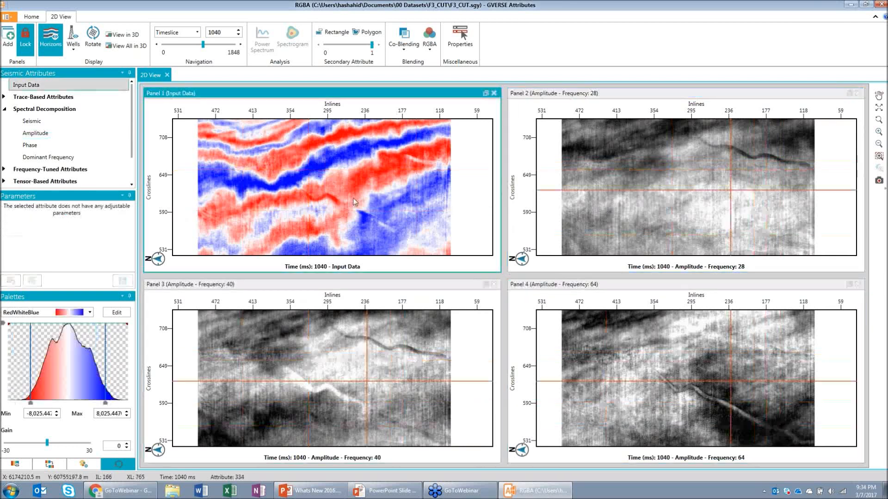
# Turn on RGBA blending in Panel 1 with spectral decomposition amplitude at frequency 24 as red and at frequency 40 as green
pyautogui.click(431, 37)
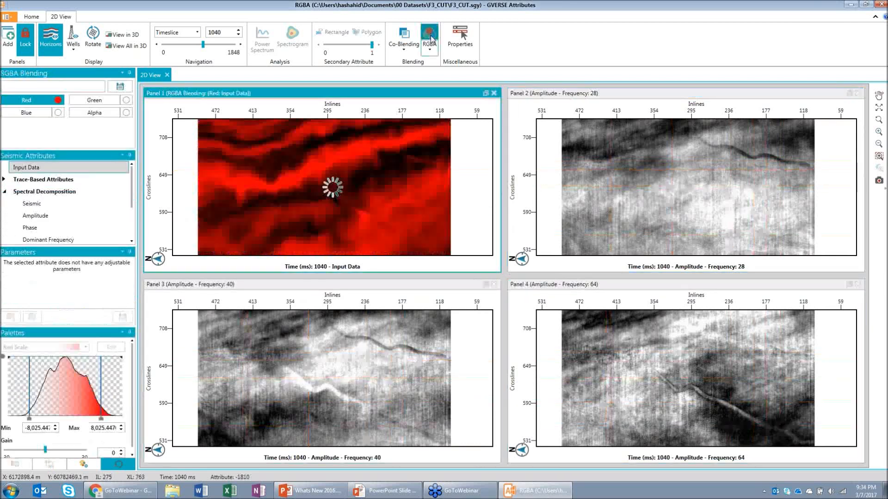
pyautogui.click(39, 217)
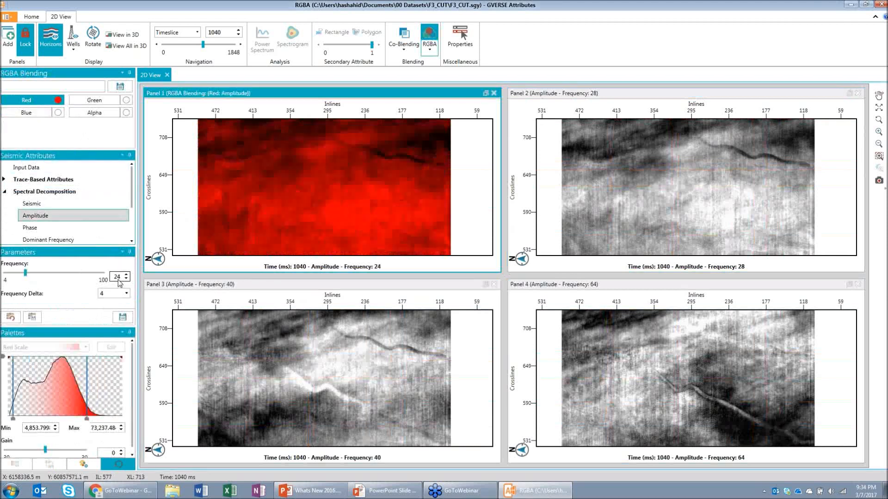
pyautogui.click(94, 100)
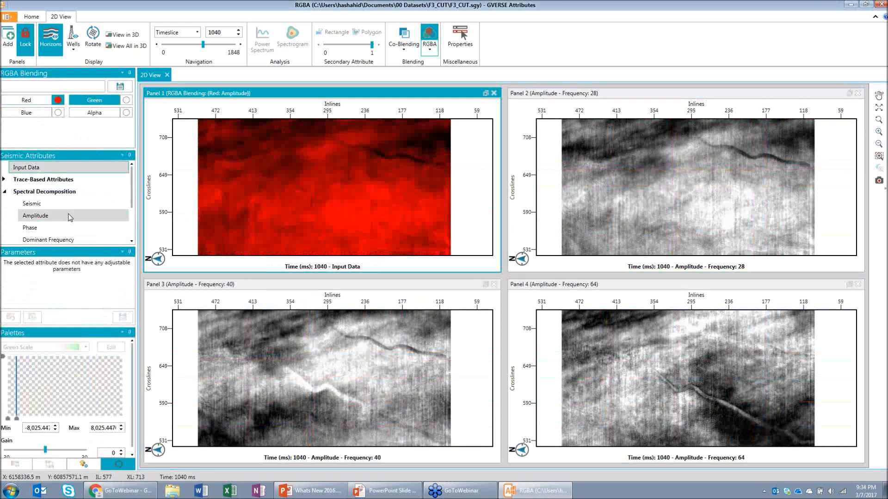
pyautogui.click(69, 215)
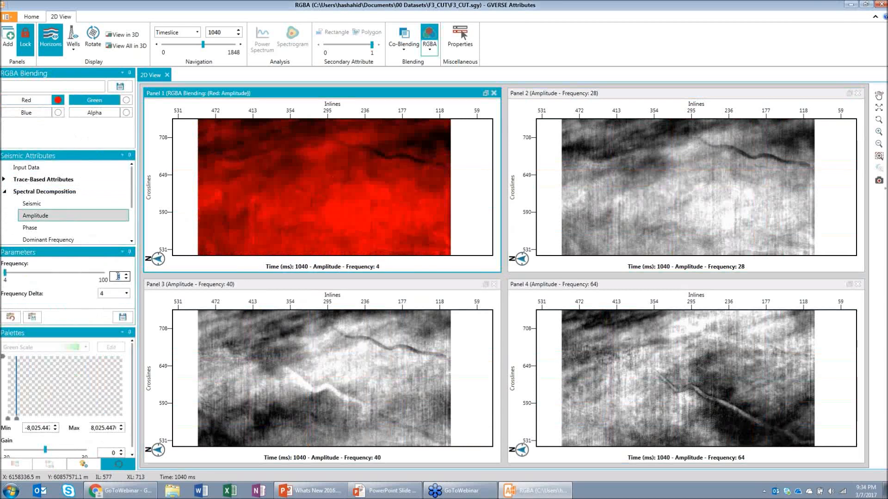
pyautogui.write('40')
pyautogui.press('Return')
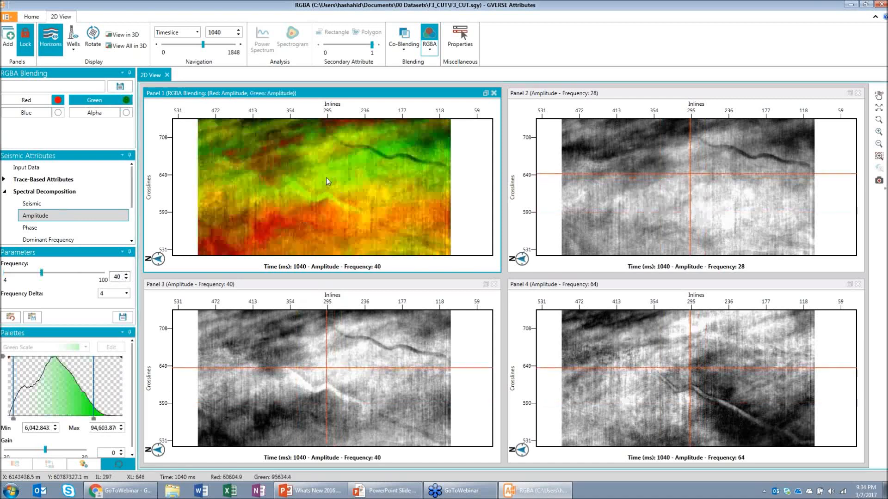
# Compare the red-green blend with the single-frequency panels and add spectral decomposition amplitude at frequency 64 as the blue channel
pyautogui.scroll(1, 326, 180)
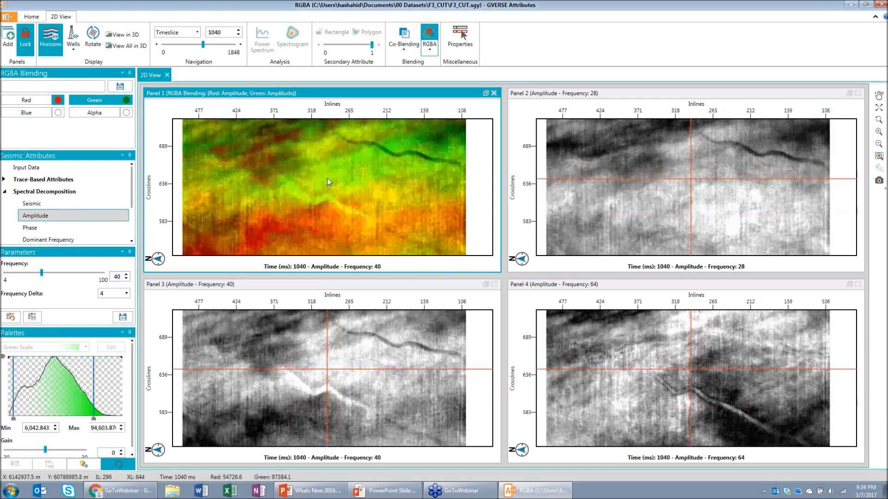
pyautogui.moveTo(327, 178); pyautogui.dragTo(314, 227, button='middle')
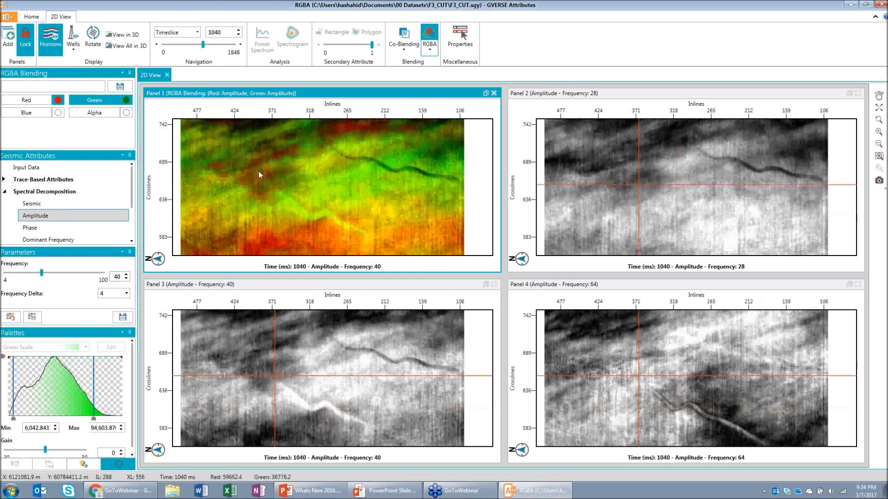
pyautogui.click(597, 219)
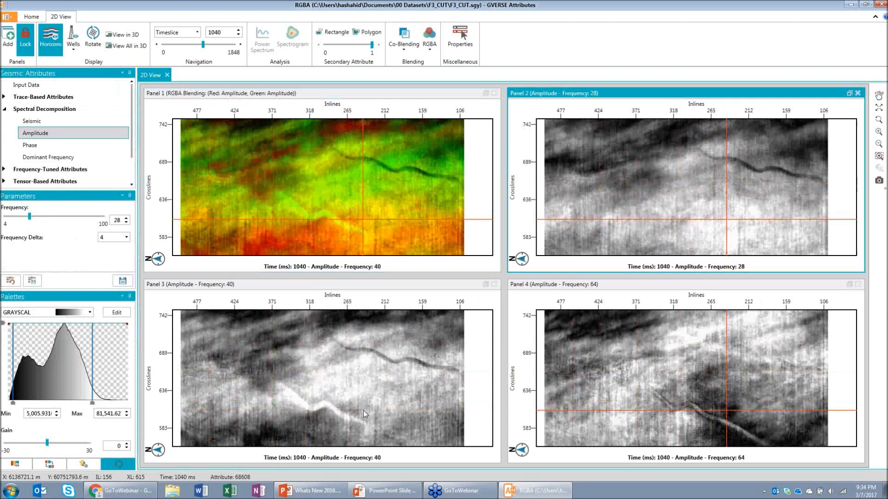
pyautogui.click(351, 242)
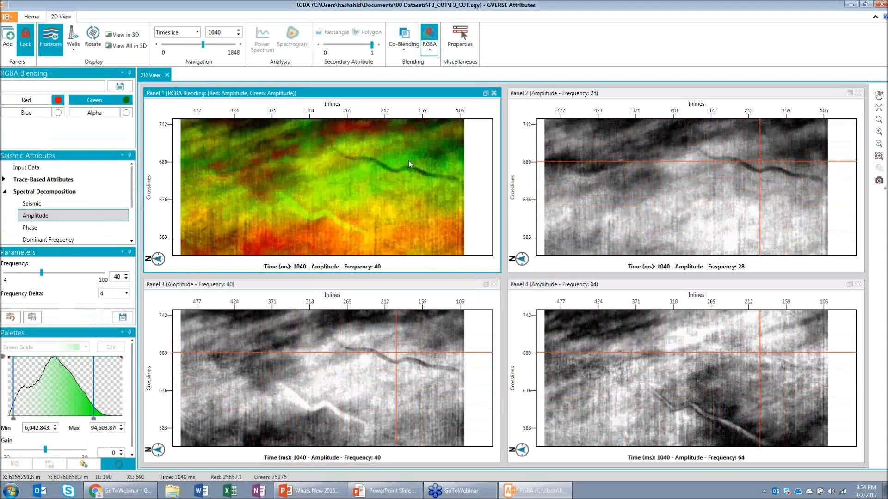
pyautogui.click(26, 113)
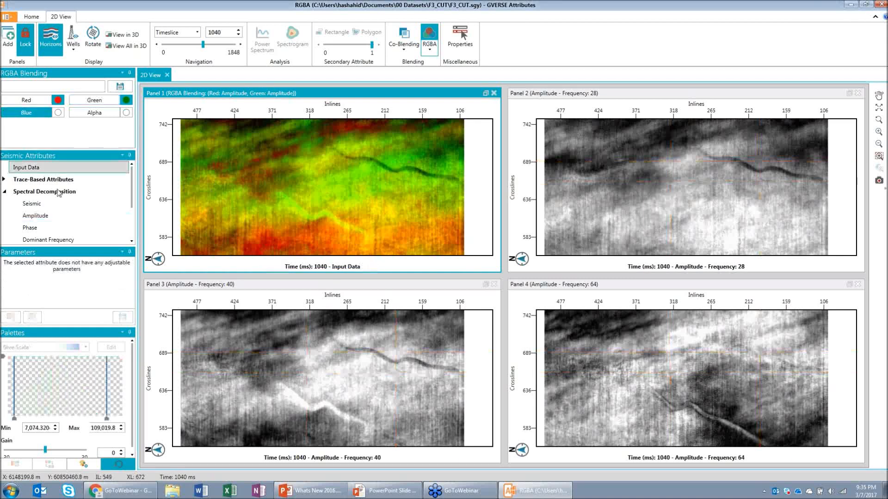
pyautogui.click(35, 215)
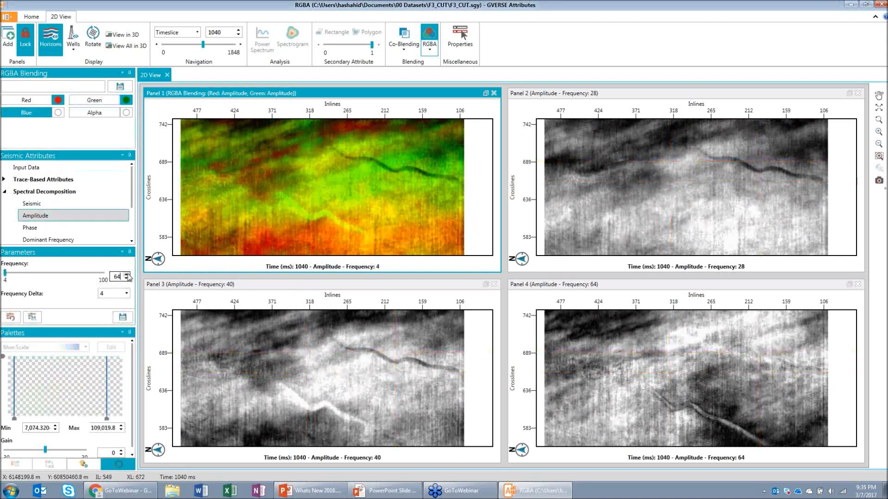
pyautogui.press('Return')
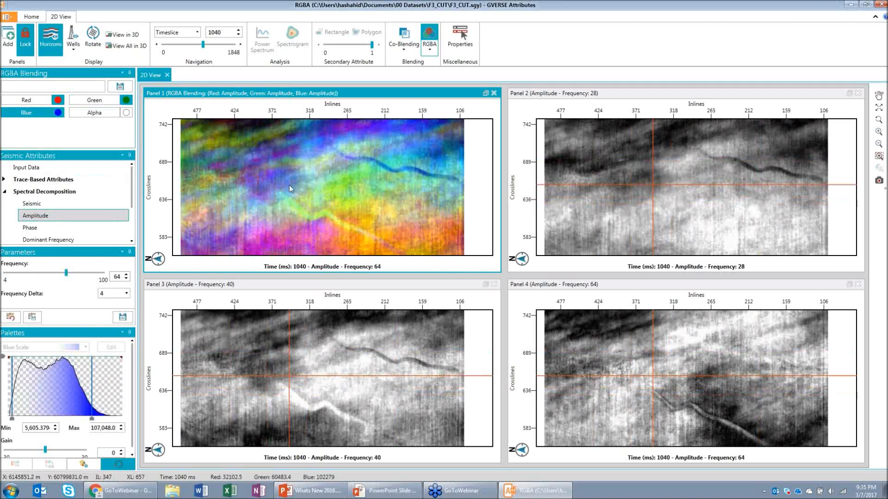
# Examine the channel features in the red-green-blue blend against the amplitude panels at frequencies 28, 40 and 64
pyautogui.scroll(1, 289, 185)
pyautogui.scroll(-1, 330, 196)
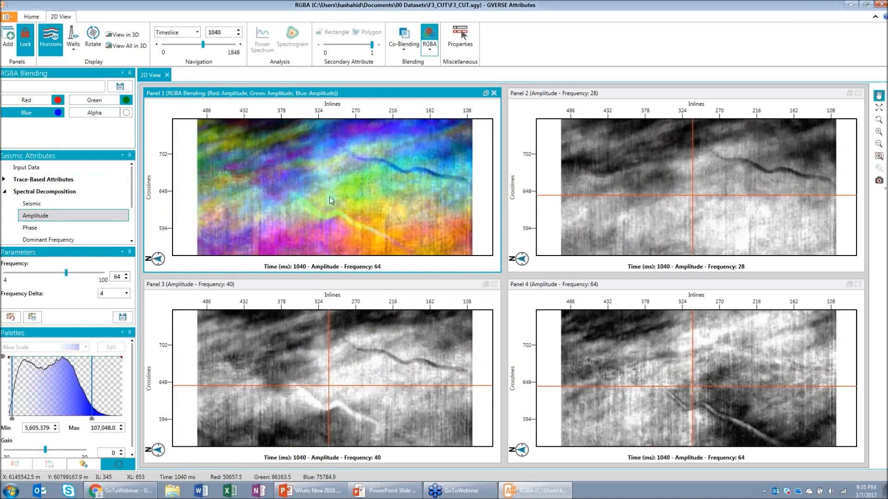
pyautogui.scroll(-1, 330, 196)
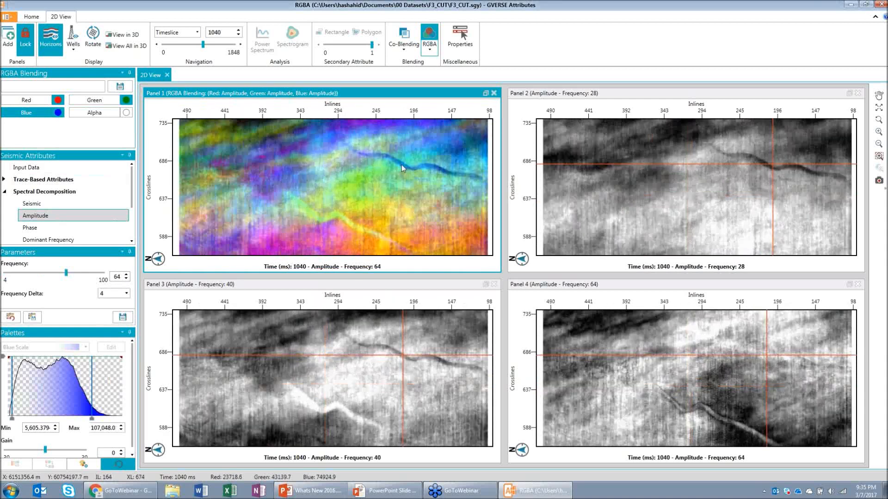
pyautogui.scroll(-1, 363, 213)
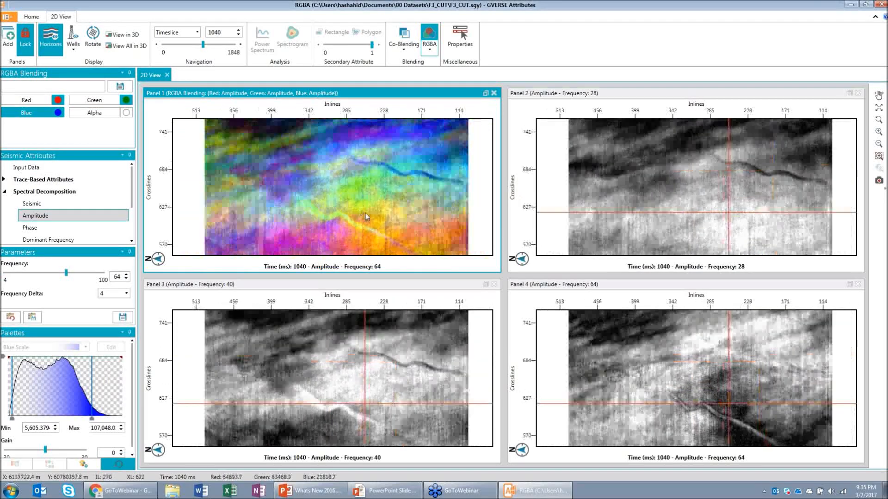
pyautogui.scroll(-1, 386, 200)
pyautogui.scroll(1, 387, 201)
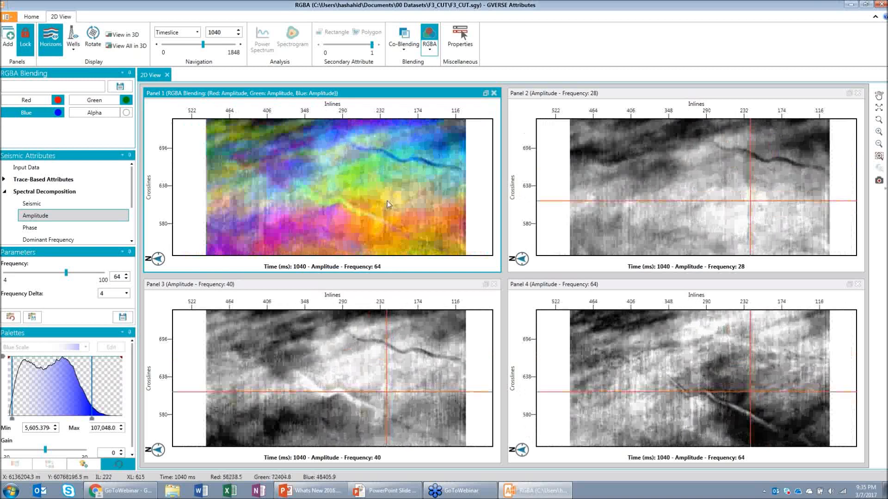
pyautogui.moveTo(387, 201); pyautogui.dragTo(376, 204)
pyautogui.click(696, 142)
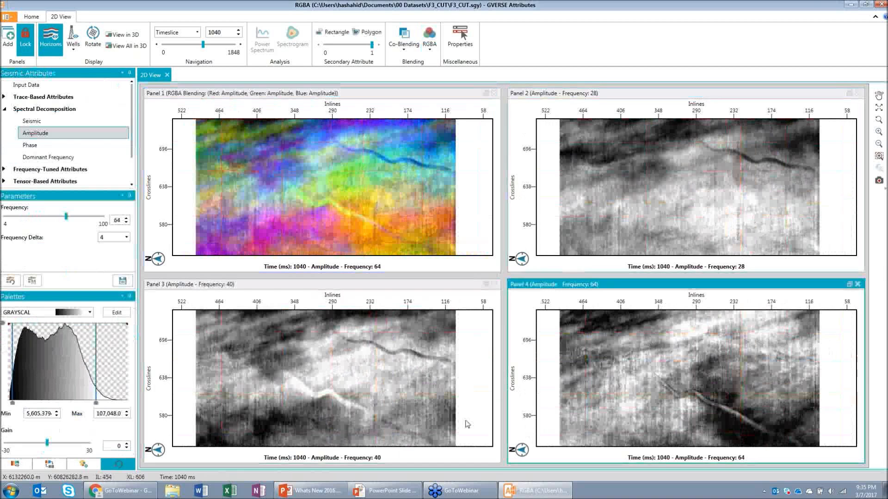
pyautogui.click(328, 181)
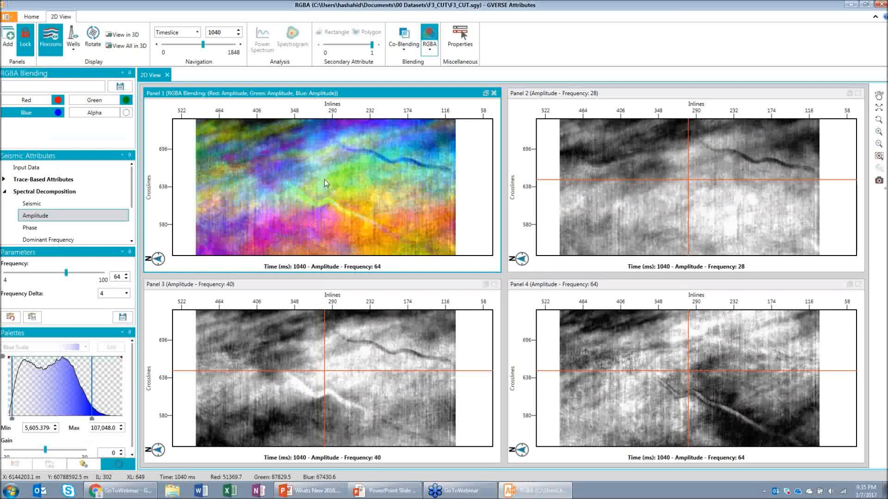
pyautogui.scroll(1, 325, 181)
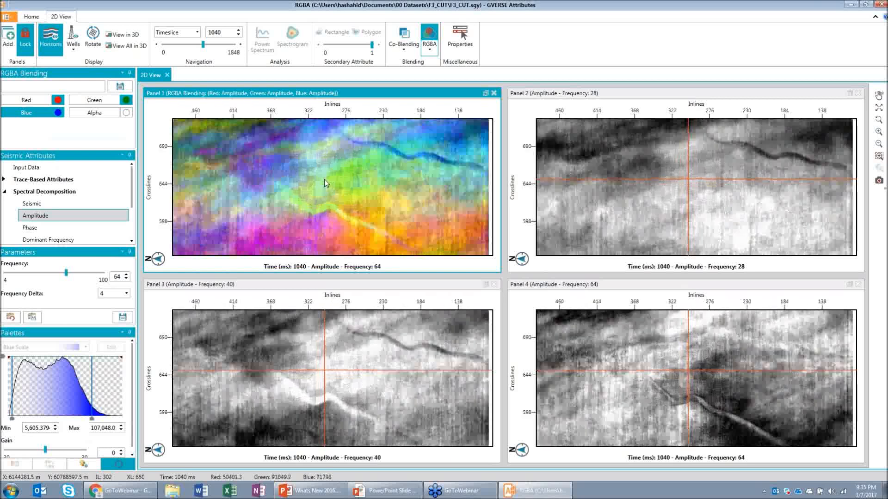
# Turn off RGBA blending in Panel 1, enlarge it and close all the other panels
pyautogui.click(431, 38)
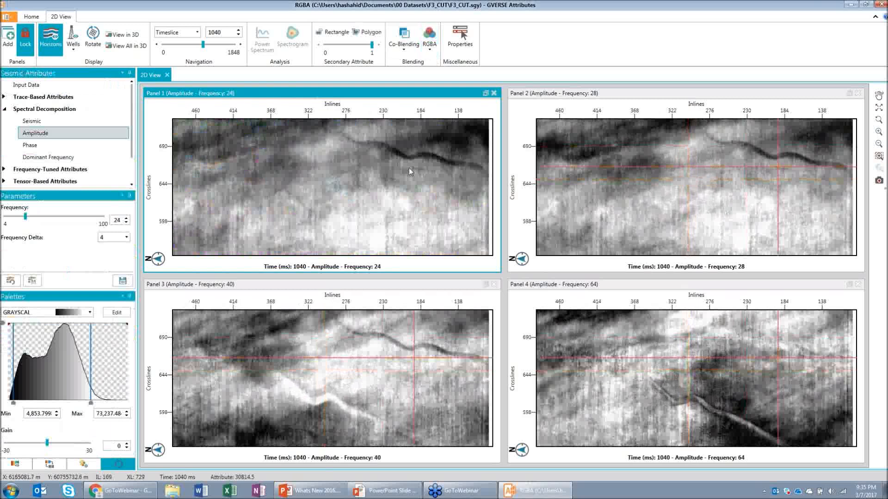
pyautogui.click(485, 94)
pyautogui.rightClick(439, 201)
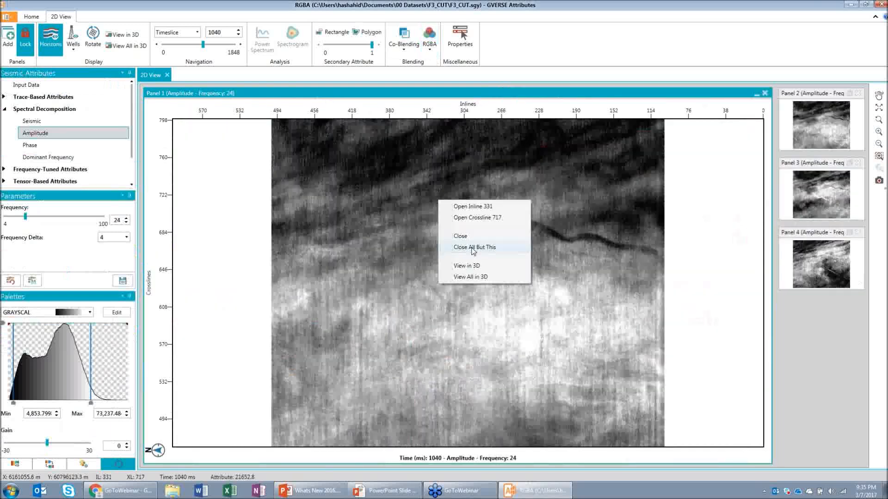
pyautogui.click(473, 248)
# Show the input data on timeslice 1760 and turn on co-blending with the input data as the base
pyautogui.click(67, 87)
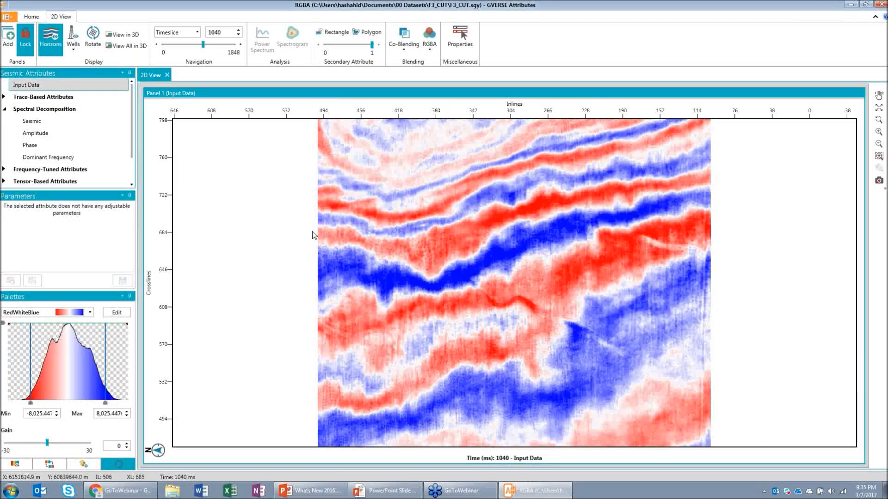
pyautogui.moveTo(204, 44); pyautogui.dragTo(230, 44)
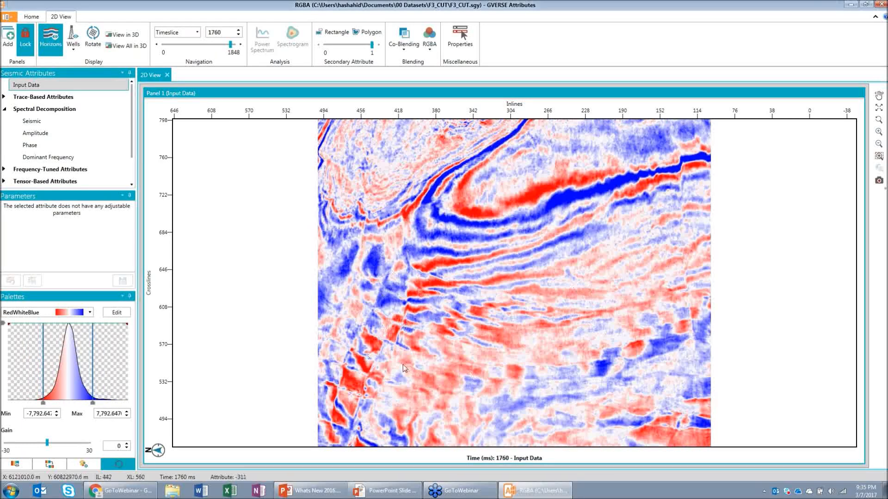
pyautogui.click(404, 39)
pyautogui.click(435, 87)
pyautogui.click(33, 99)
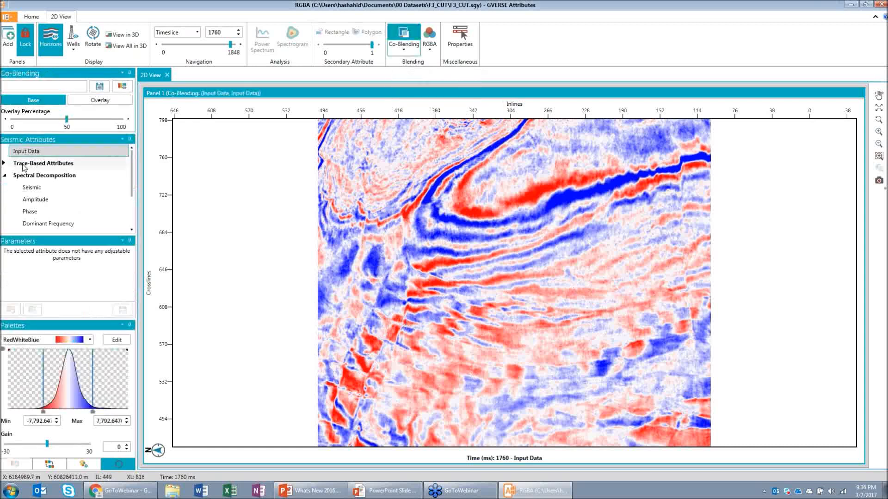
pyautogui.moveTo(16, 155); pyautogui.dragTo(18, 157)
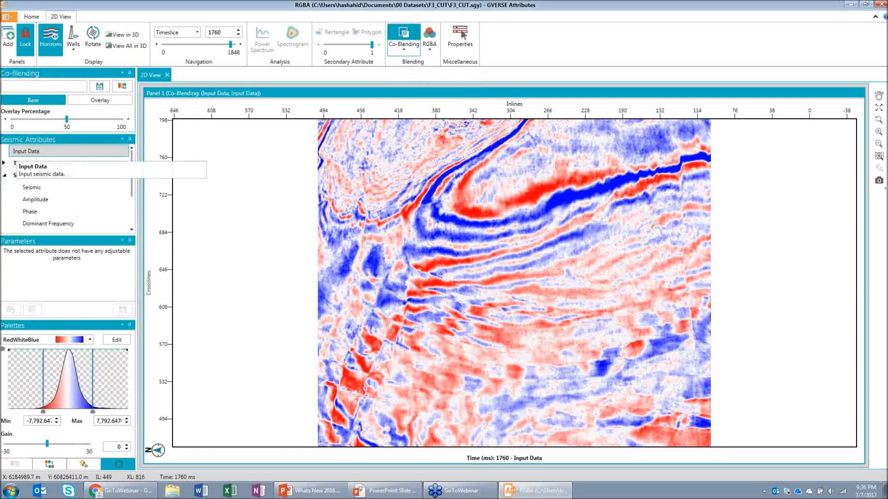
# Set the co-blending overlay to the Semblance attribute from the frequency-tuned geometric attributes
pyautogui.click(89, 102)
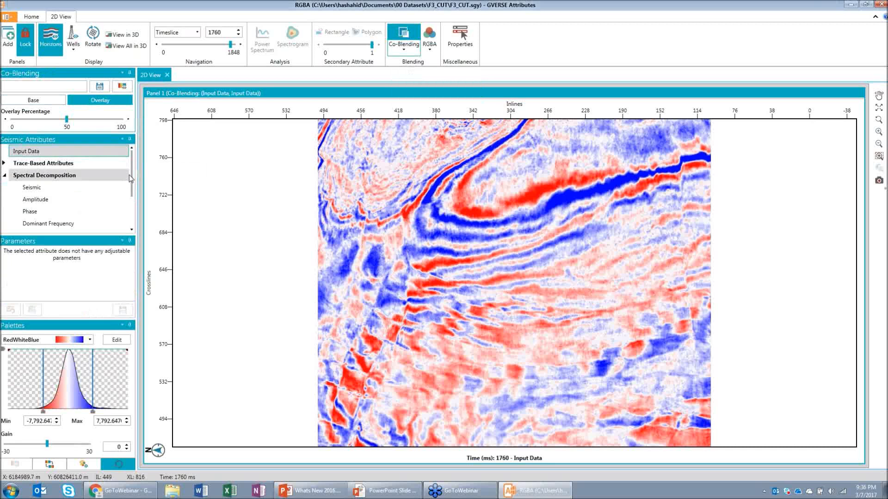
pyautogui.scroll(-3, 65, 213)
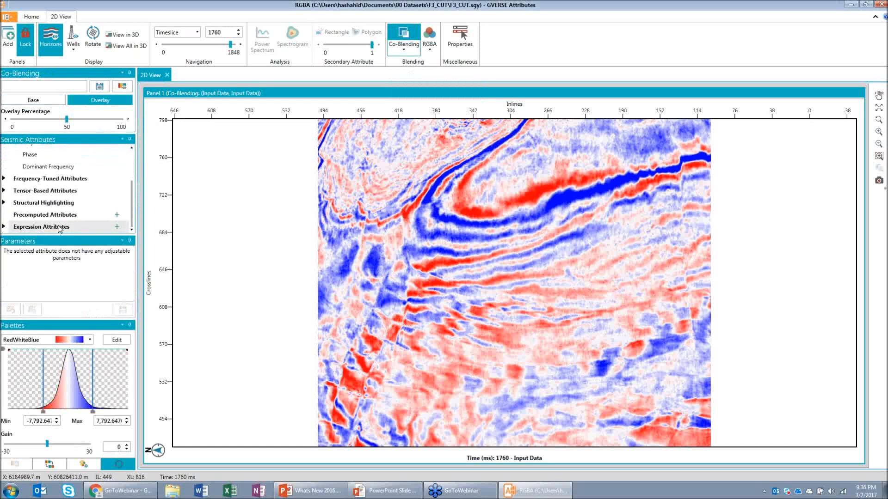
pyautogui.click(3, 179)
pyautogui.click(14, 191)
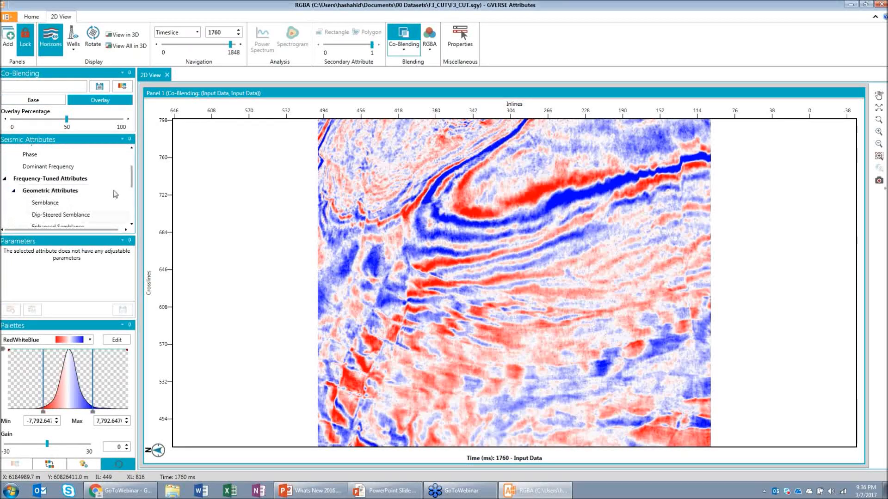
pyautogui.click(89, 206)
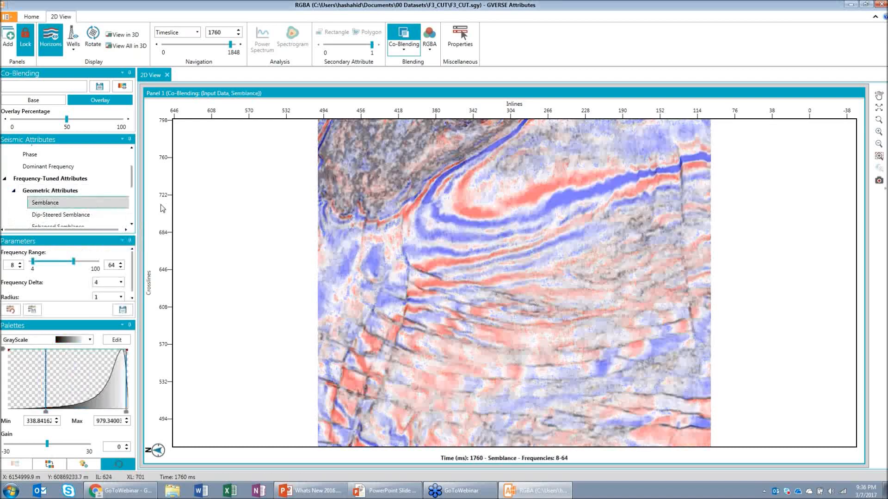
# Sweep the overlay percentage from only input data to only semblance, and leave it slightly above 50
pyautogui.moveTo(67, 122)
pyautogui.moveTo(67, 121); pyautogui.dragTo(2, 124)
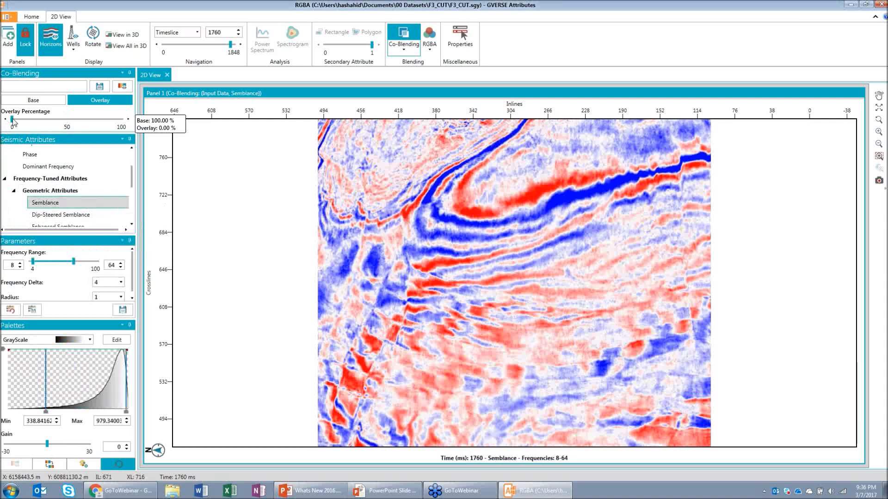
pyautogui.moveTo(12, 119); pyautogui.dragTo(252, 135)
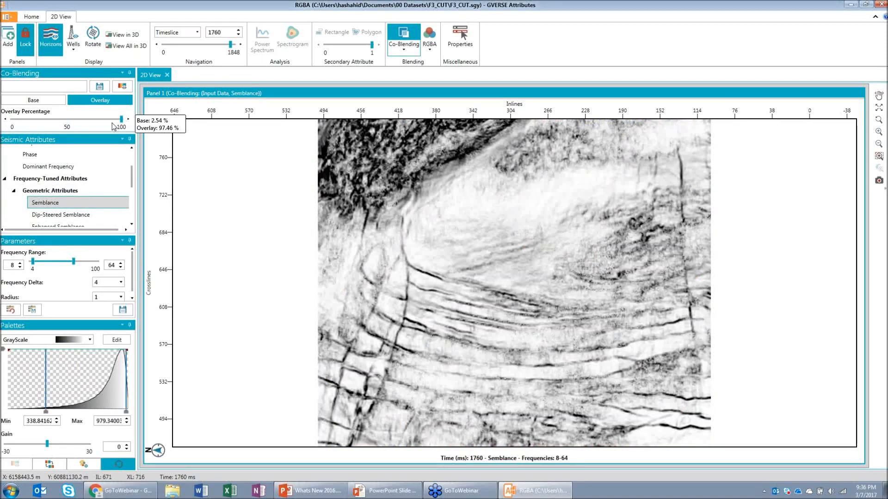
pyautogui.moveTo(118, 127); pyautogui.dragTo(79, 123)
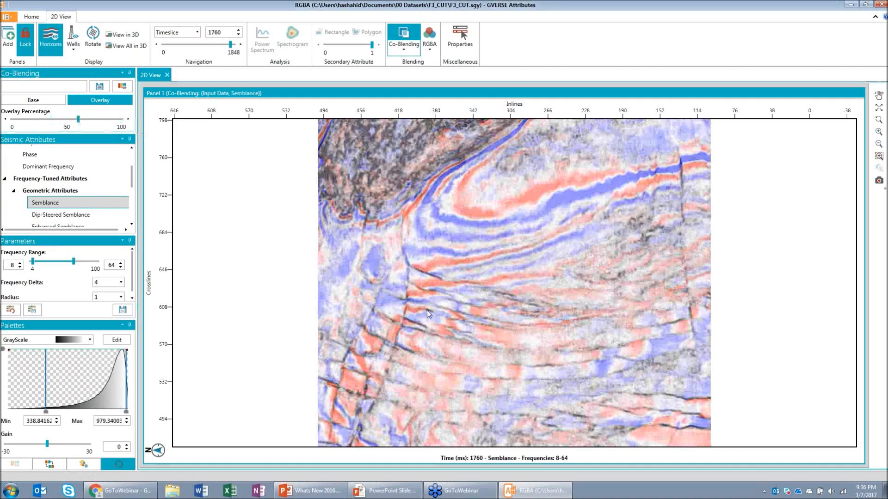
# Reshape the transparency curve of the Semblance overlay's GrayScale palette so high semblance values are transparent and only low values remain opaque
pyautogui.scroll(2, 451, 309)
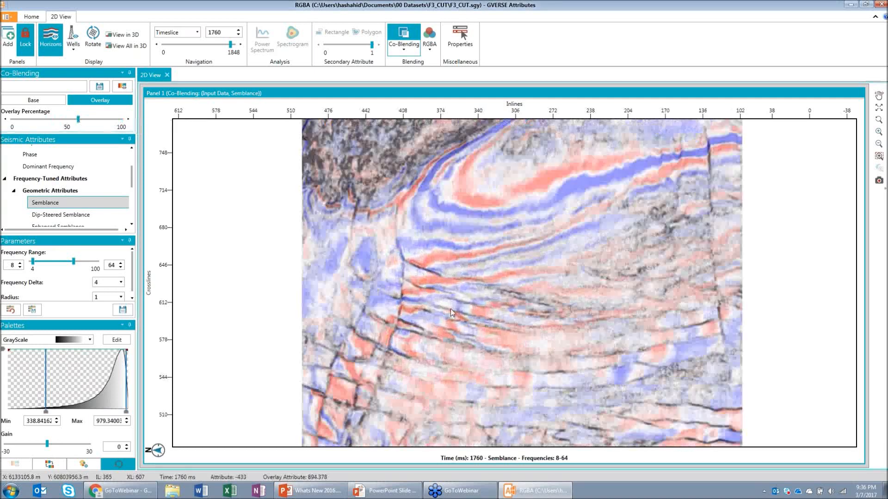
pyautogui.scroll(2, 450, 308)
pyautogui.scroll(-1, 446, 305)
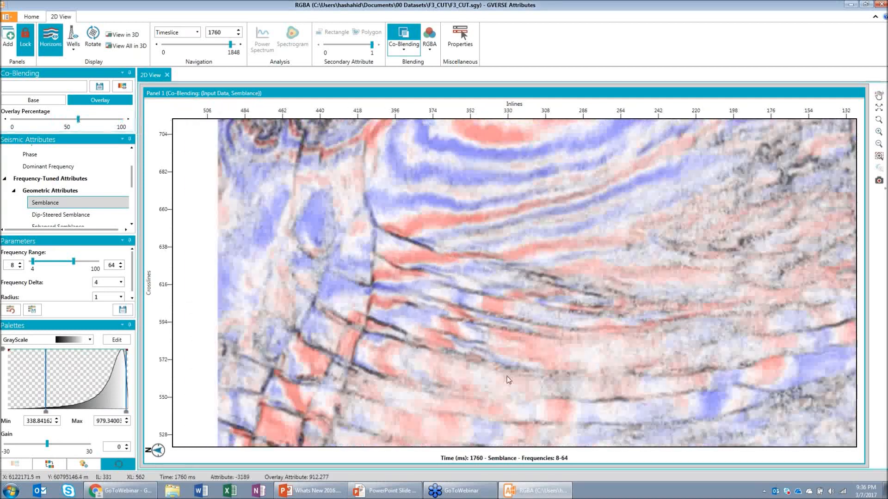
pyautogui.moveTo(509, 380); pyautogui.dragTo(483, 310)
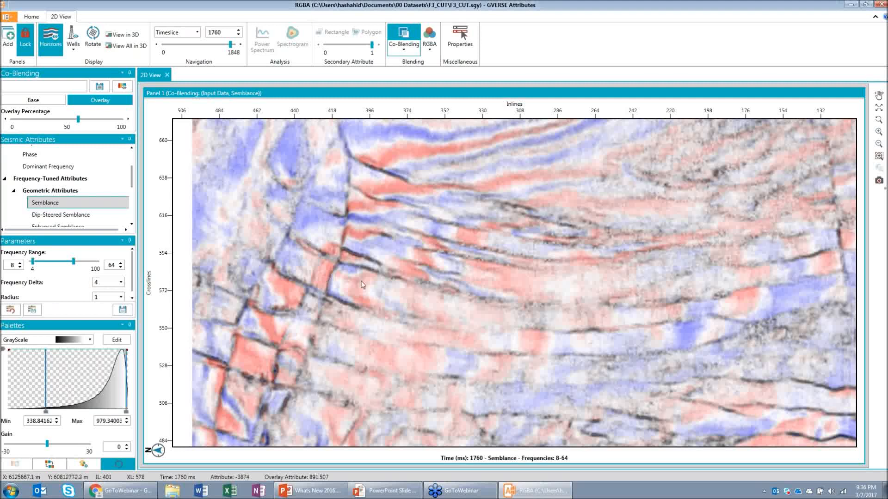
pyautogui.scroll(-1, 362, 285)
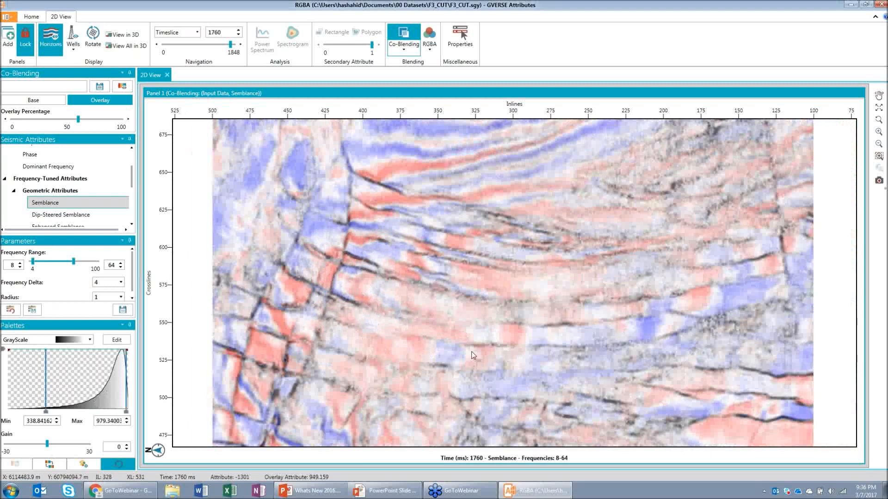
pyautogui.scroll(-1, 474, 355)
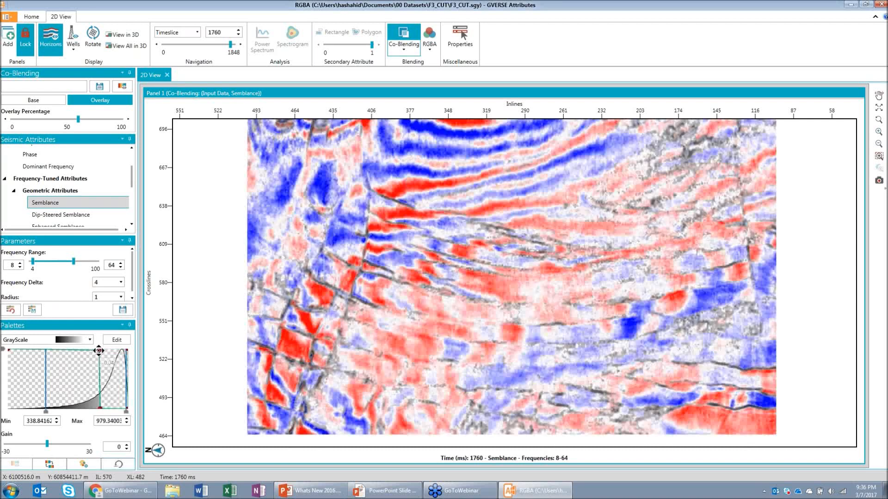
pyautogui.moveTo(99, 351); pyautogui.dragTo(95, 344)
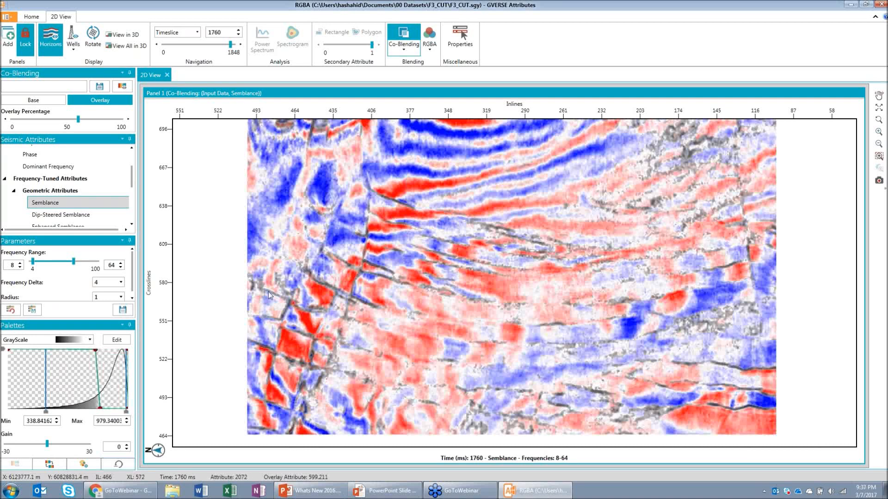
# Raise the overlay percentage to about 100 and lower the semblance cutoff of the palette's transparency curve slightly
pyautogui.moveTo(79, 120)
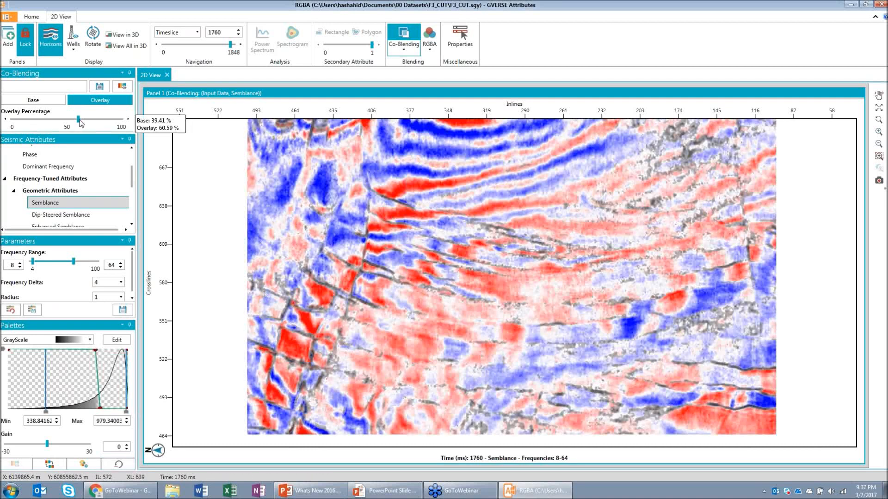
pyautogui.moveTo(80, 120); pyautogui.dragTo(121, 119)
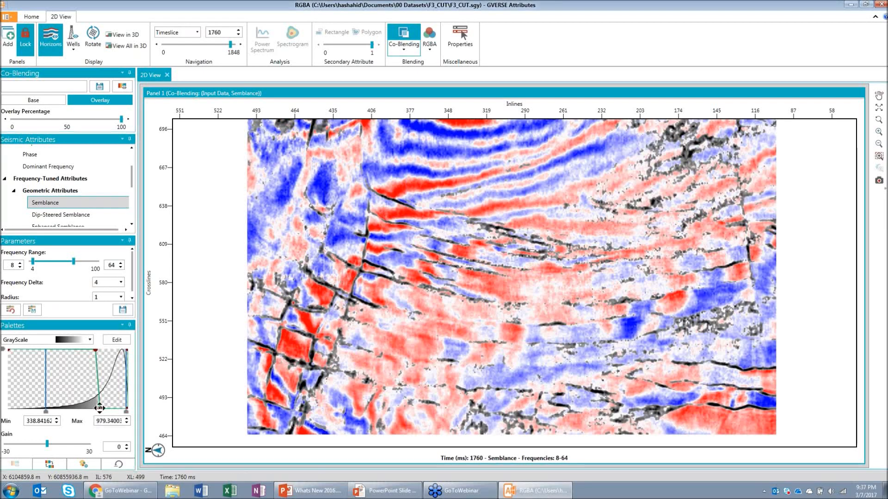
pyautogui.moveTo(99, 408); pyautogui.dragTo(95, 408)
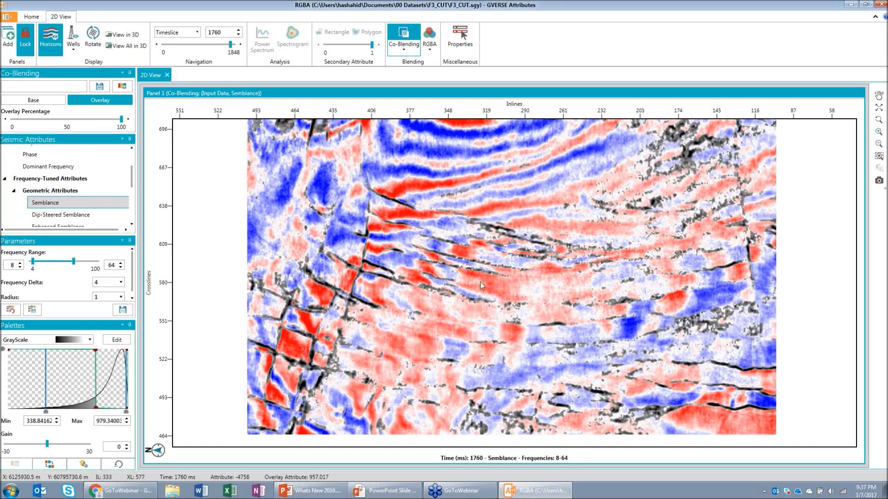
pyautogui.moveTo(93, 352); pyautogui.dragTo(88, 351)
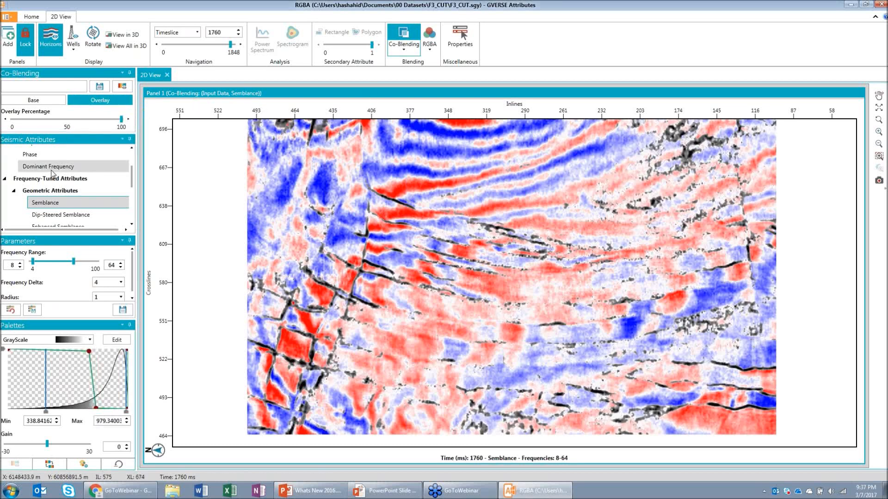
# Load the saved Fault_Overlay co-blending preset into Panel 1
pyautogui.scroll(3, 52, 174)
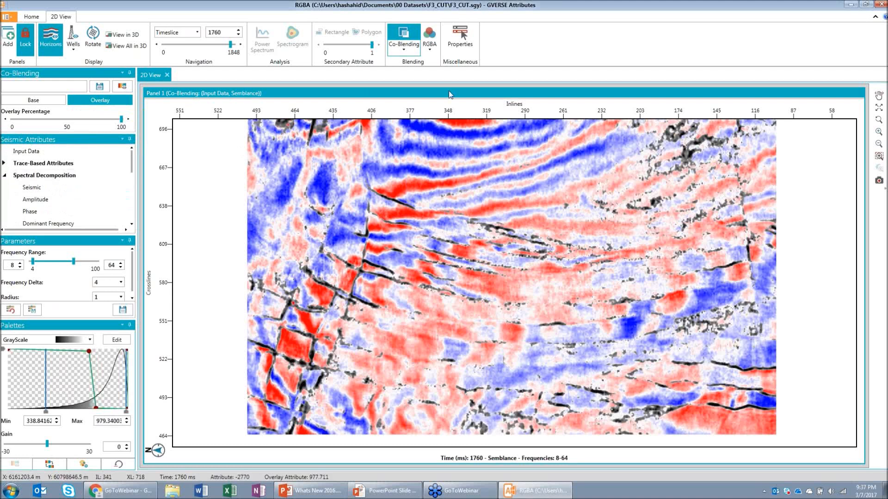
pyautogui.click(404, 48)
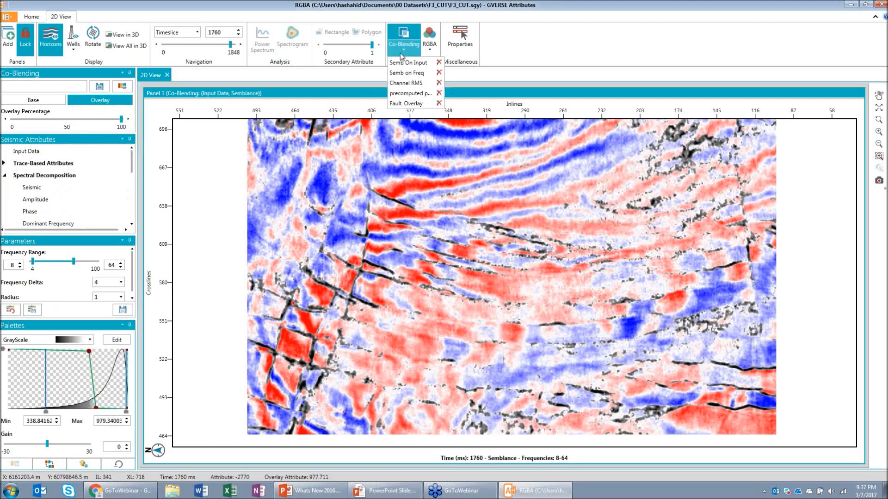
pyautogui.click(401, 103)
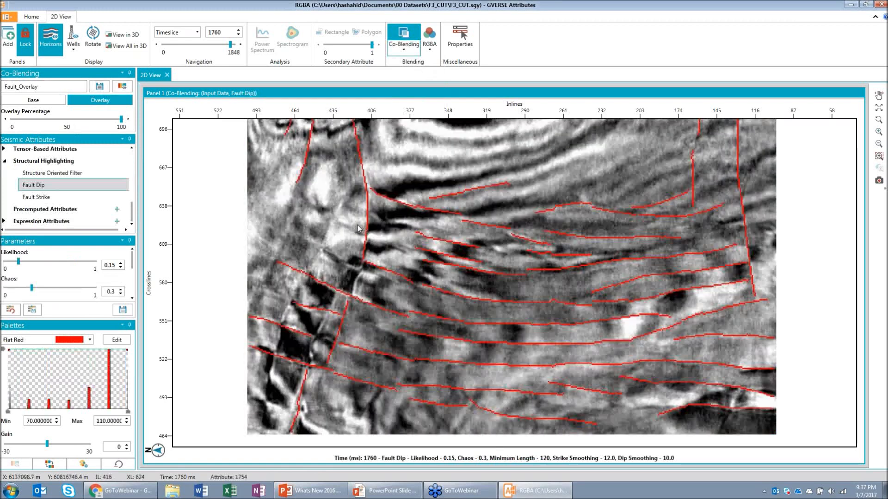
pyautogui.click(404, 52)
pyautogui.click(405, 158)
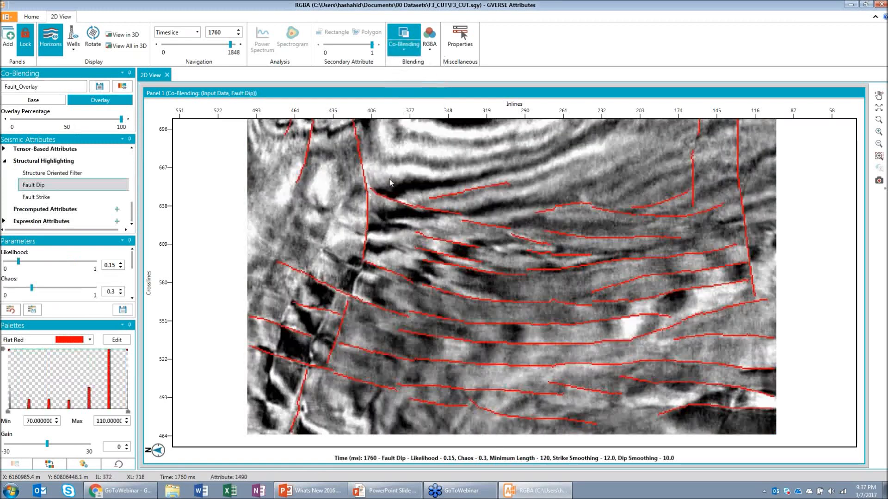
# Review the preset's base attribute and palette, and the Fault Dip overlay's parameters
pyautogui.click(33, 100)
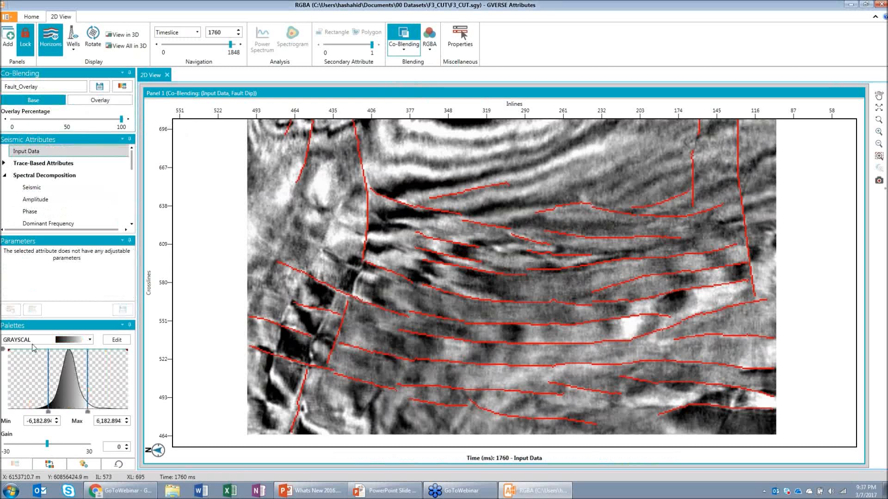
pyautogui.click(93, 101)
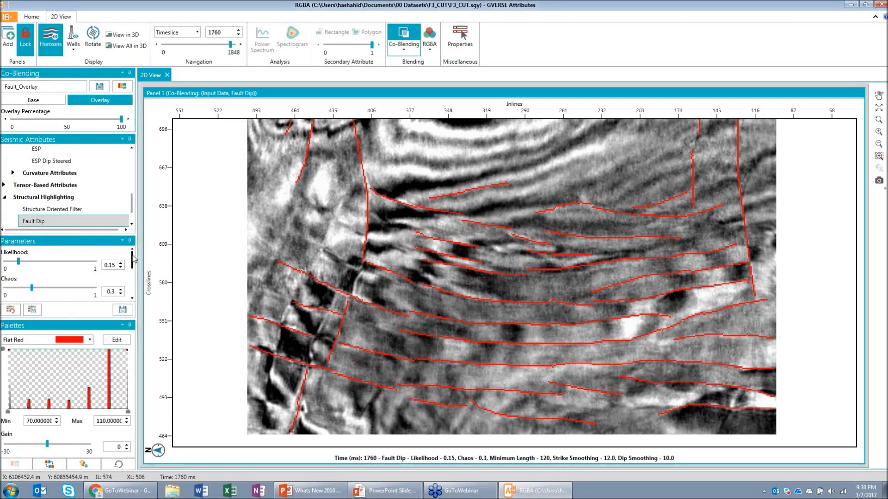
pyautogui.moveTo(134, 260)
pyautogui.mouseDown()
pyautogui.moveTo(134, 294)
pyautogui.moveTo(137, 261)
pyautogui.moveTo(142, 281)
pyautogui.moveTo(147, 252)
pyautogui.mouseUp()
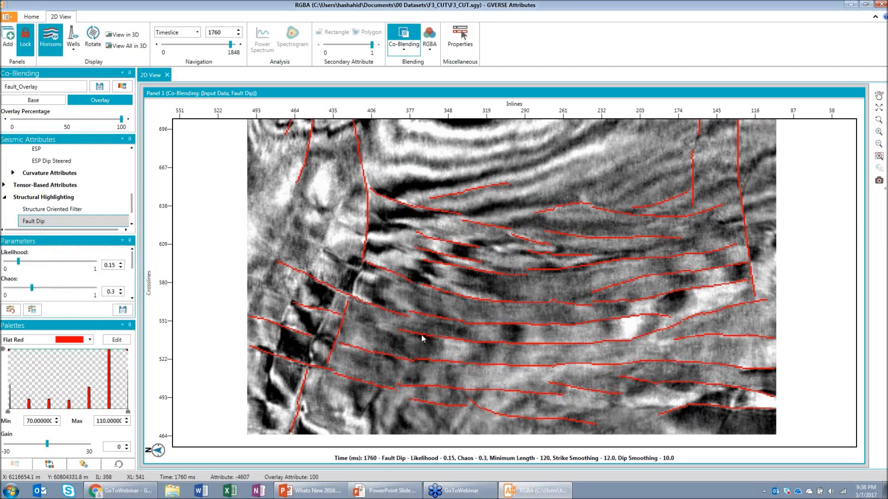
# Step the timeslice up through 1740 to 1720 to follow the extracted faults over the input data
pyautogui.scroll(1, 422, 339)
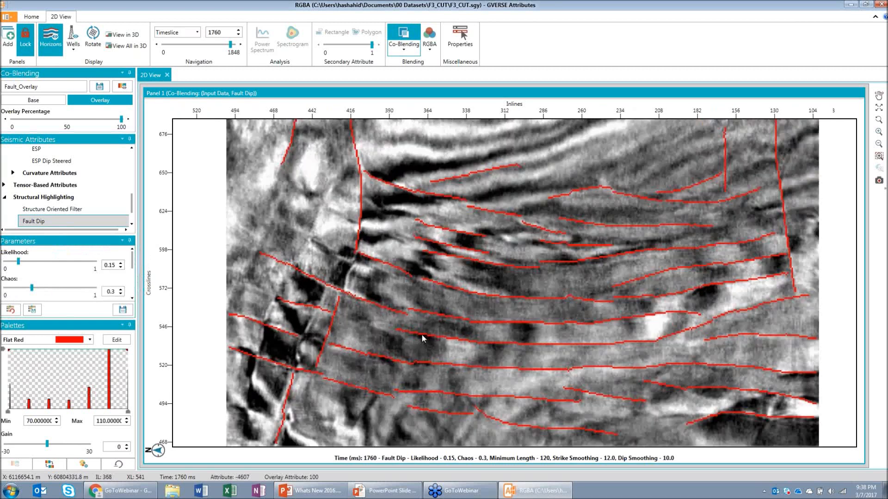
pyautogui.scroll(-1, 422, 338)
pyautogui.moveTo(575, 338); pyautogui.dragTo(562, 334)
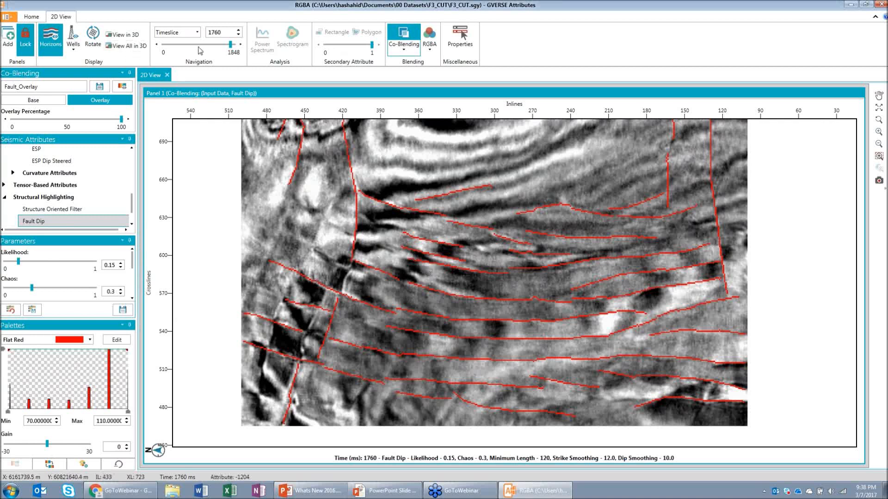
pyautogui.click(158, 45)
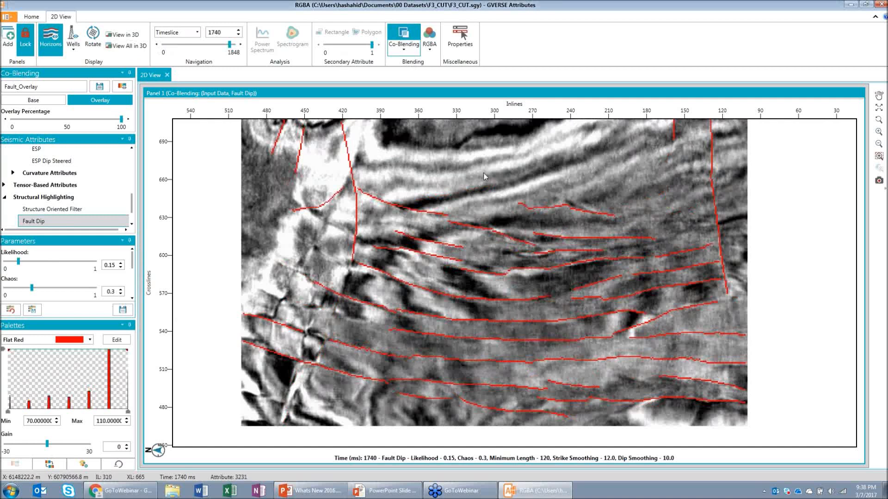
pyautogui.click(156, 45)
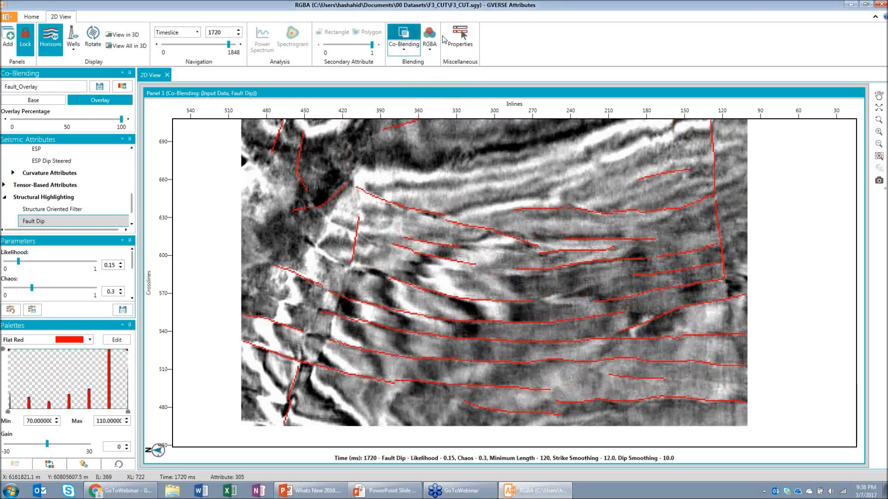
# Close GVERSE Attributes without saving the workspace and advance the slide show to the "More Control on Colors" slide
pyautogui.click(880, 4)
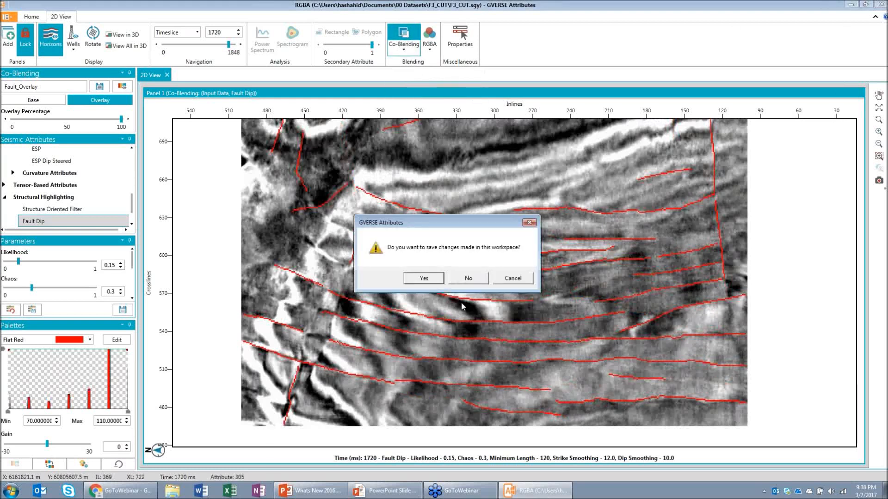
pyautogui.click(470, 279)
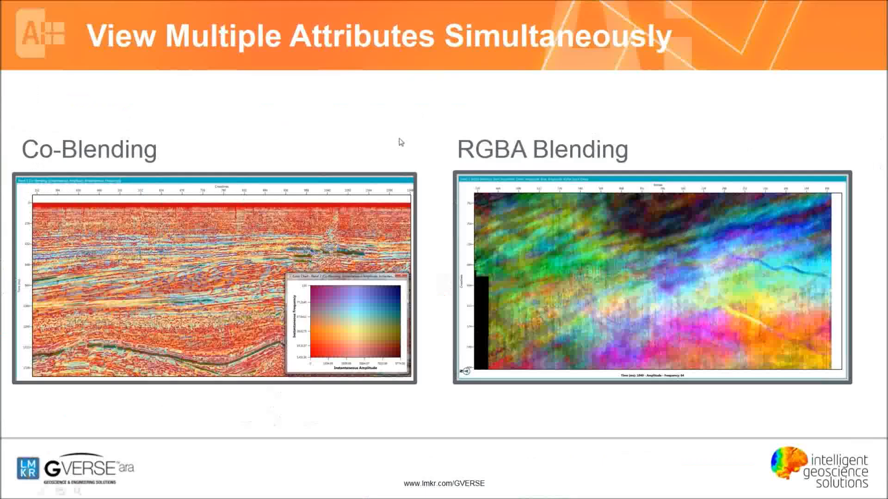
pyautogui.press('Right')
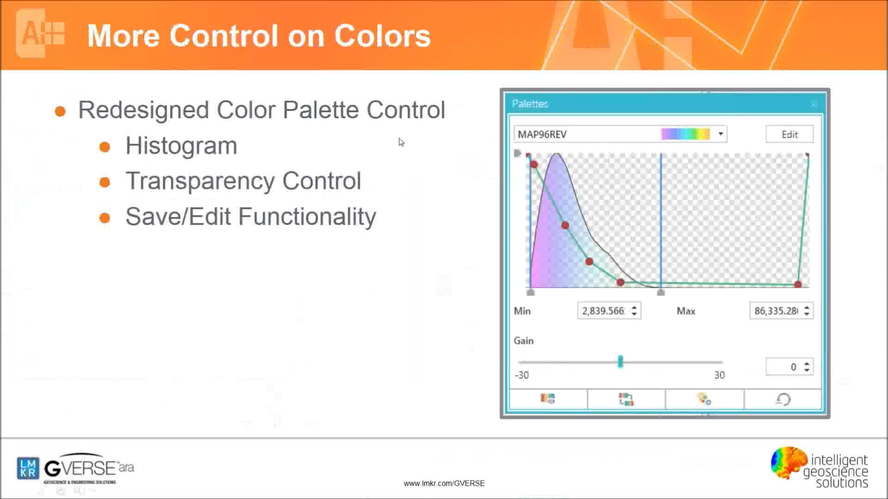